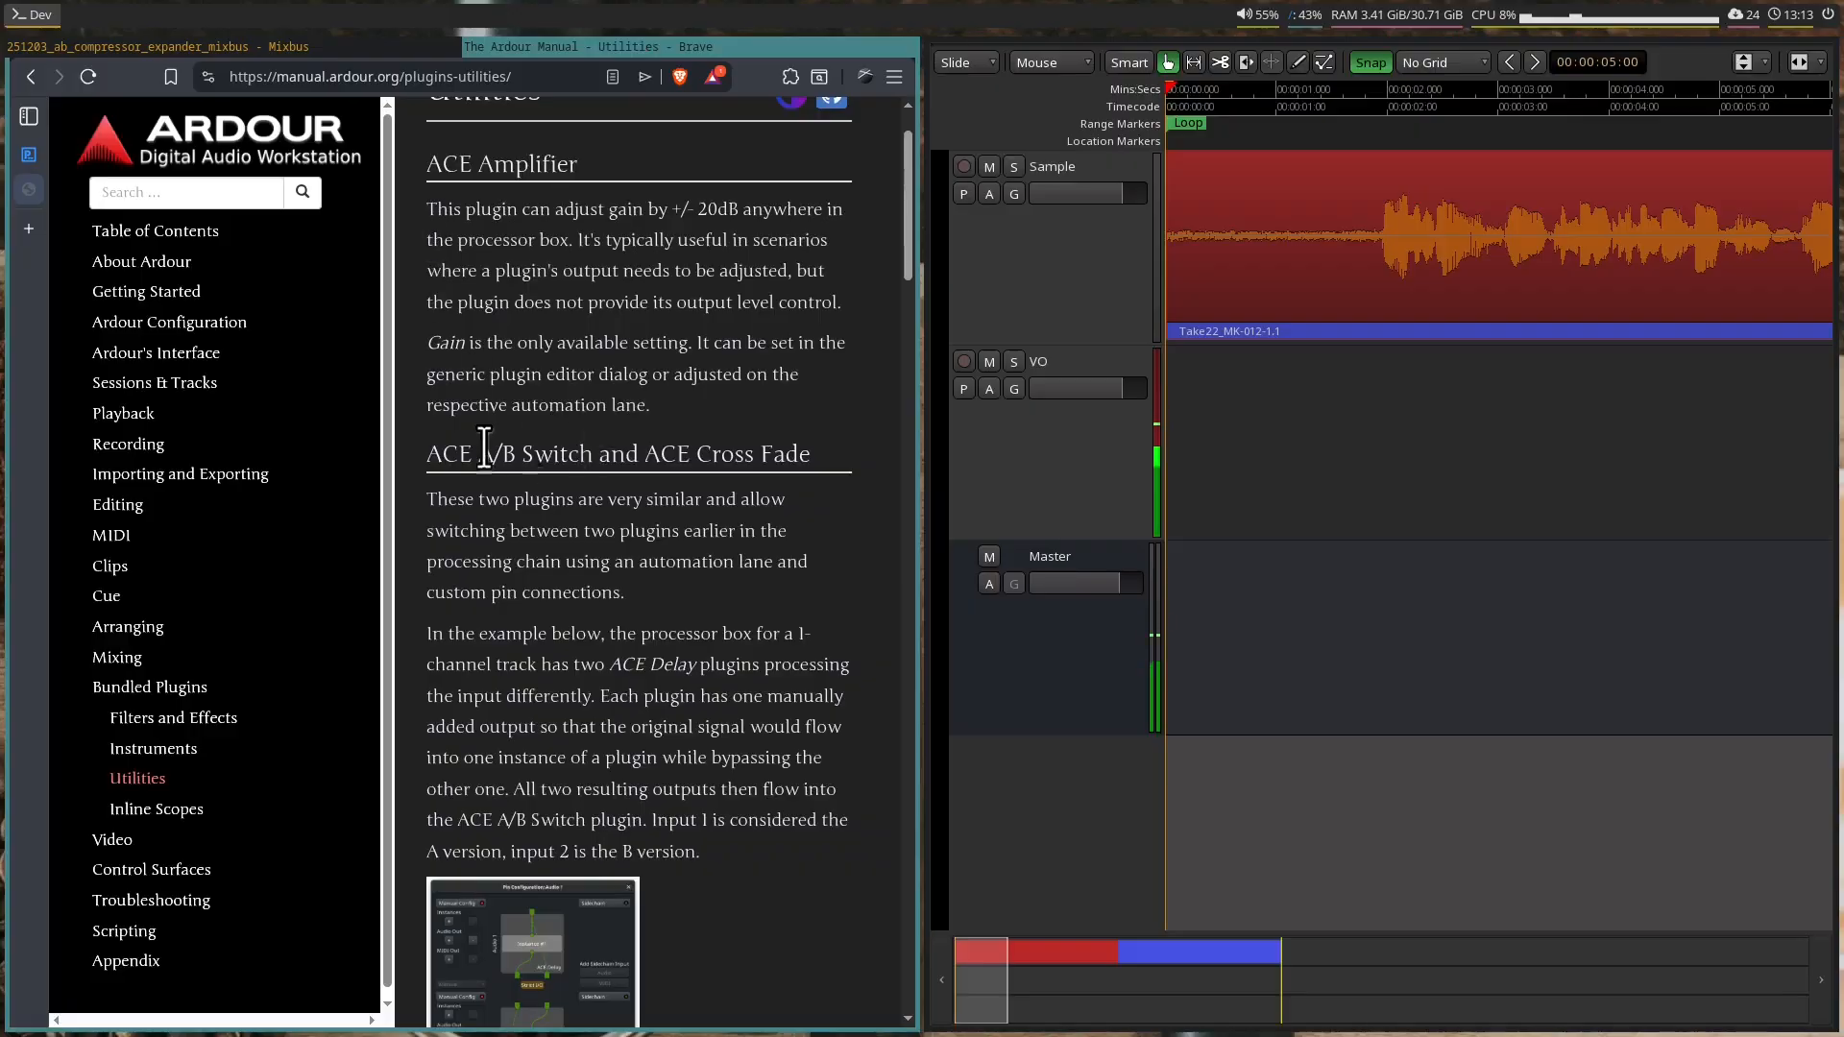
# - Read the manual's introduction to the ACE A/B Switch and ACE Cross Fade plugins, then switch to the Mixbus mixer
pyautogui.moveTo(479, 453); pyautogui.dragTo(597, 453)
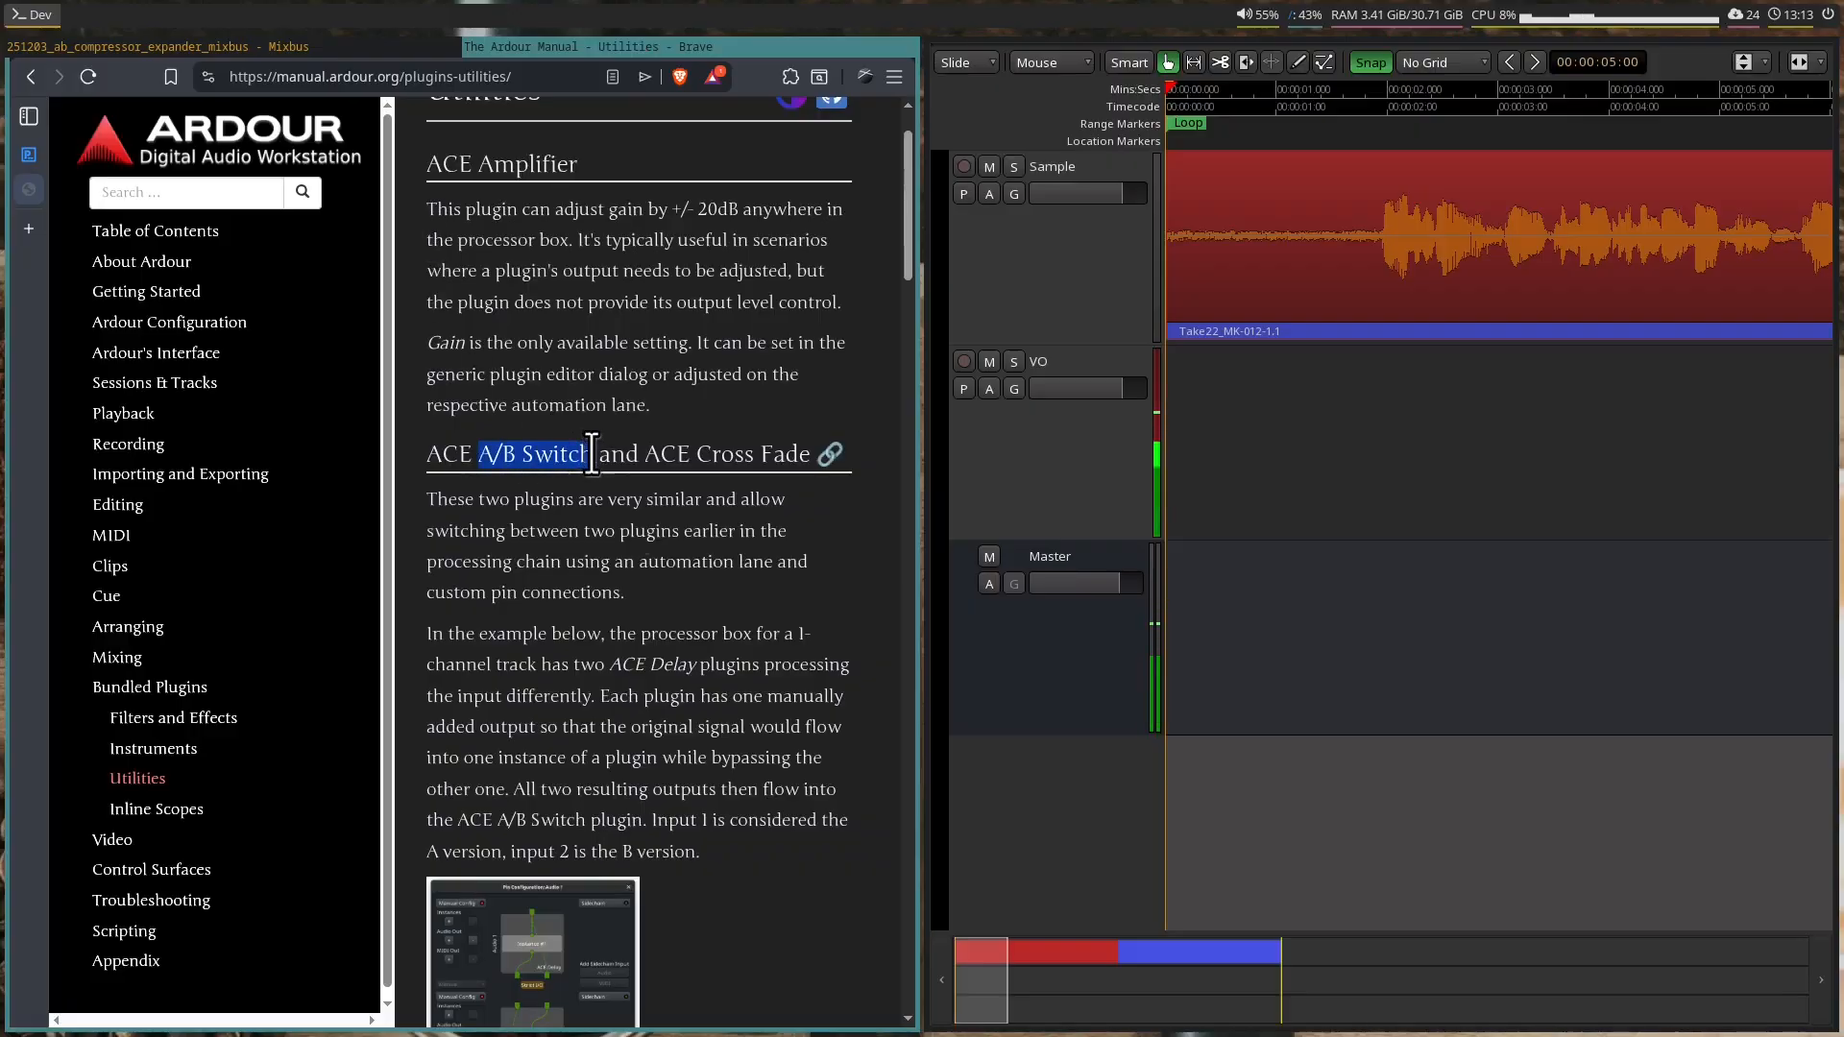
pyautogui.click(658, 550)
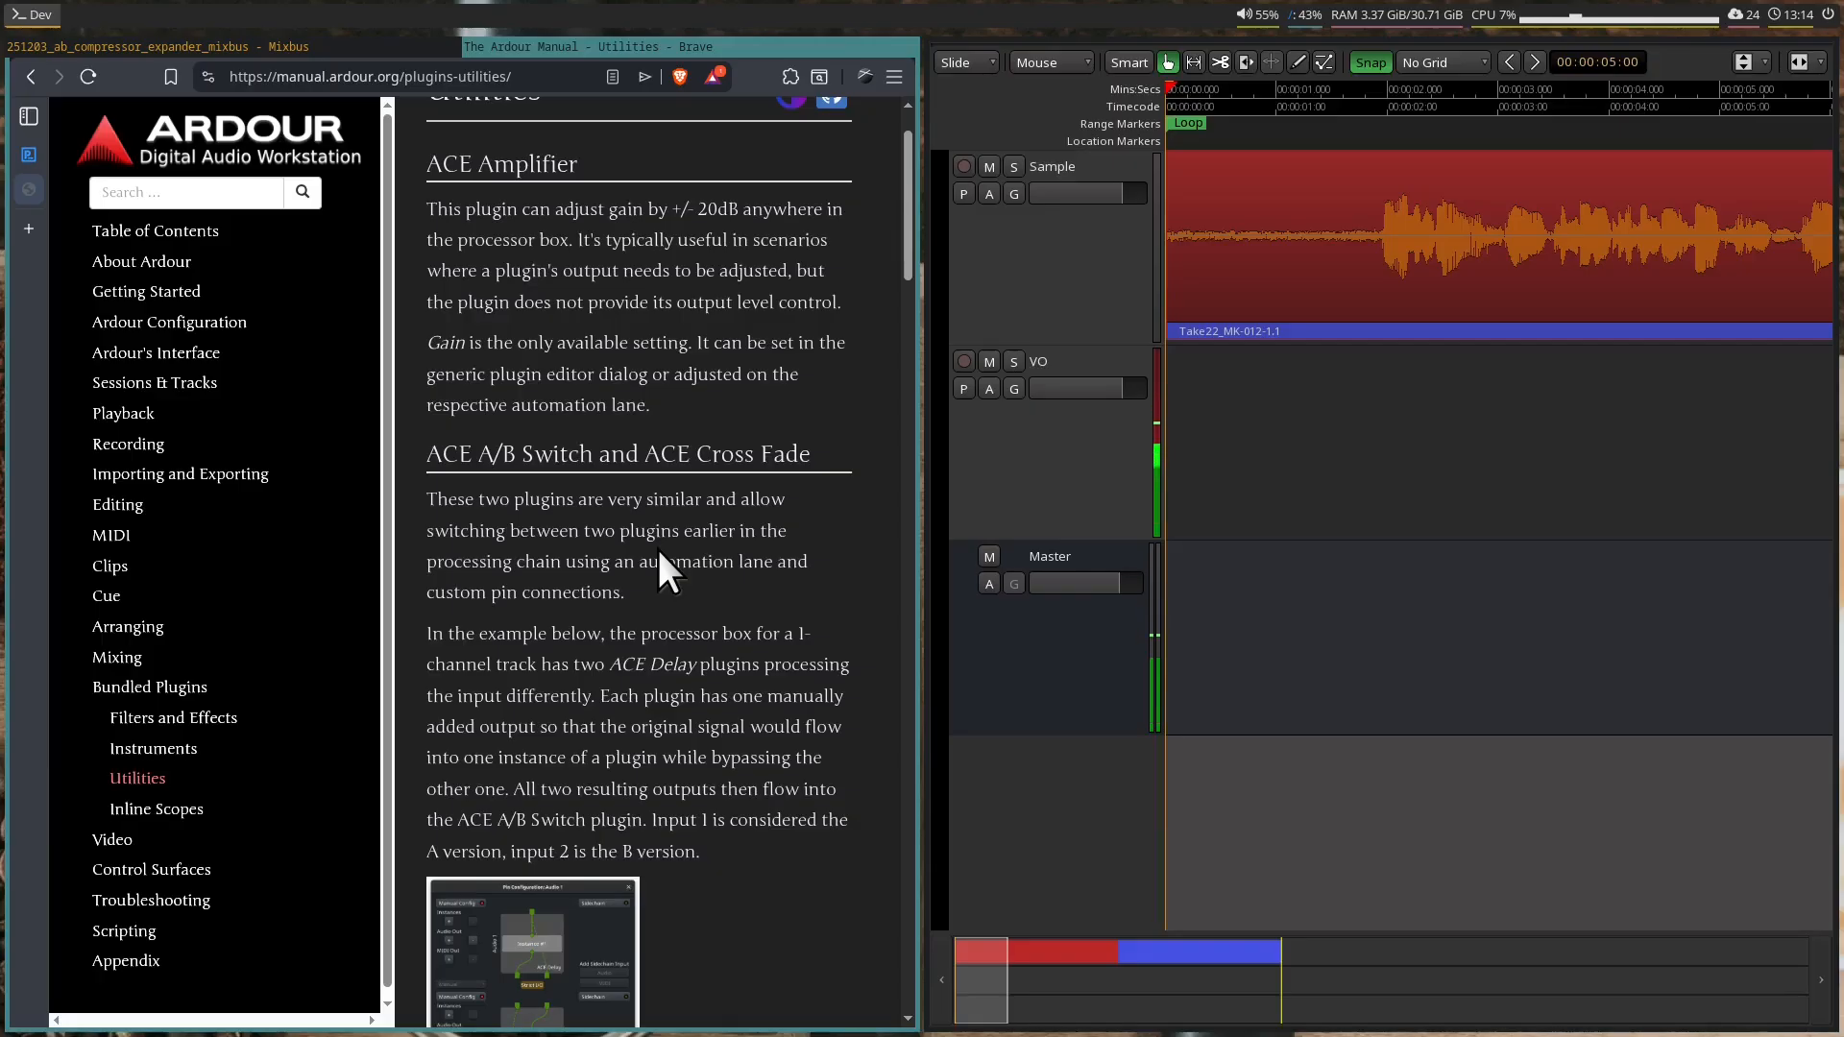
pyautogui.press('super+Left')
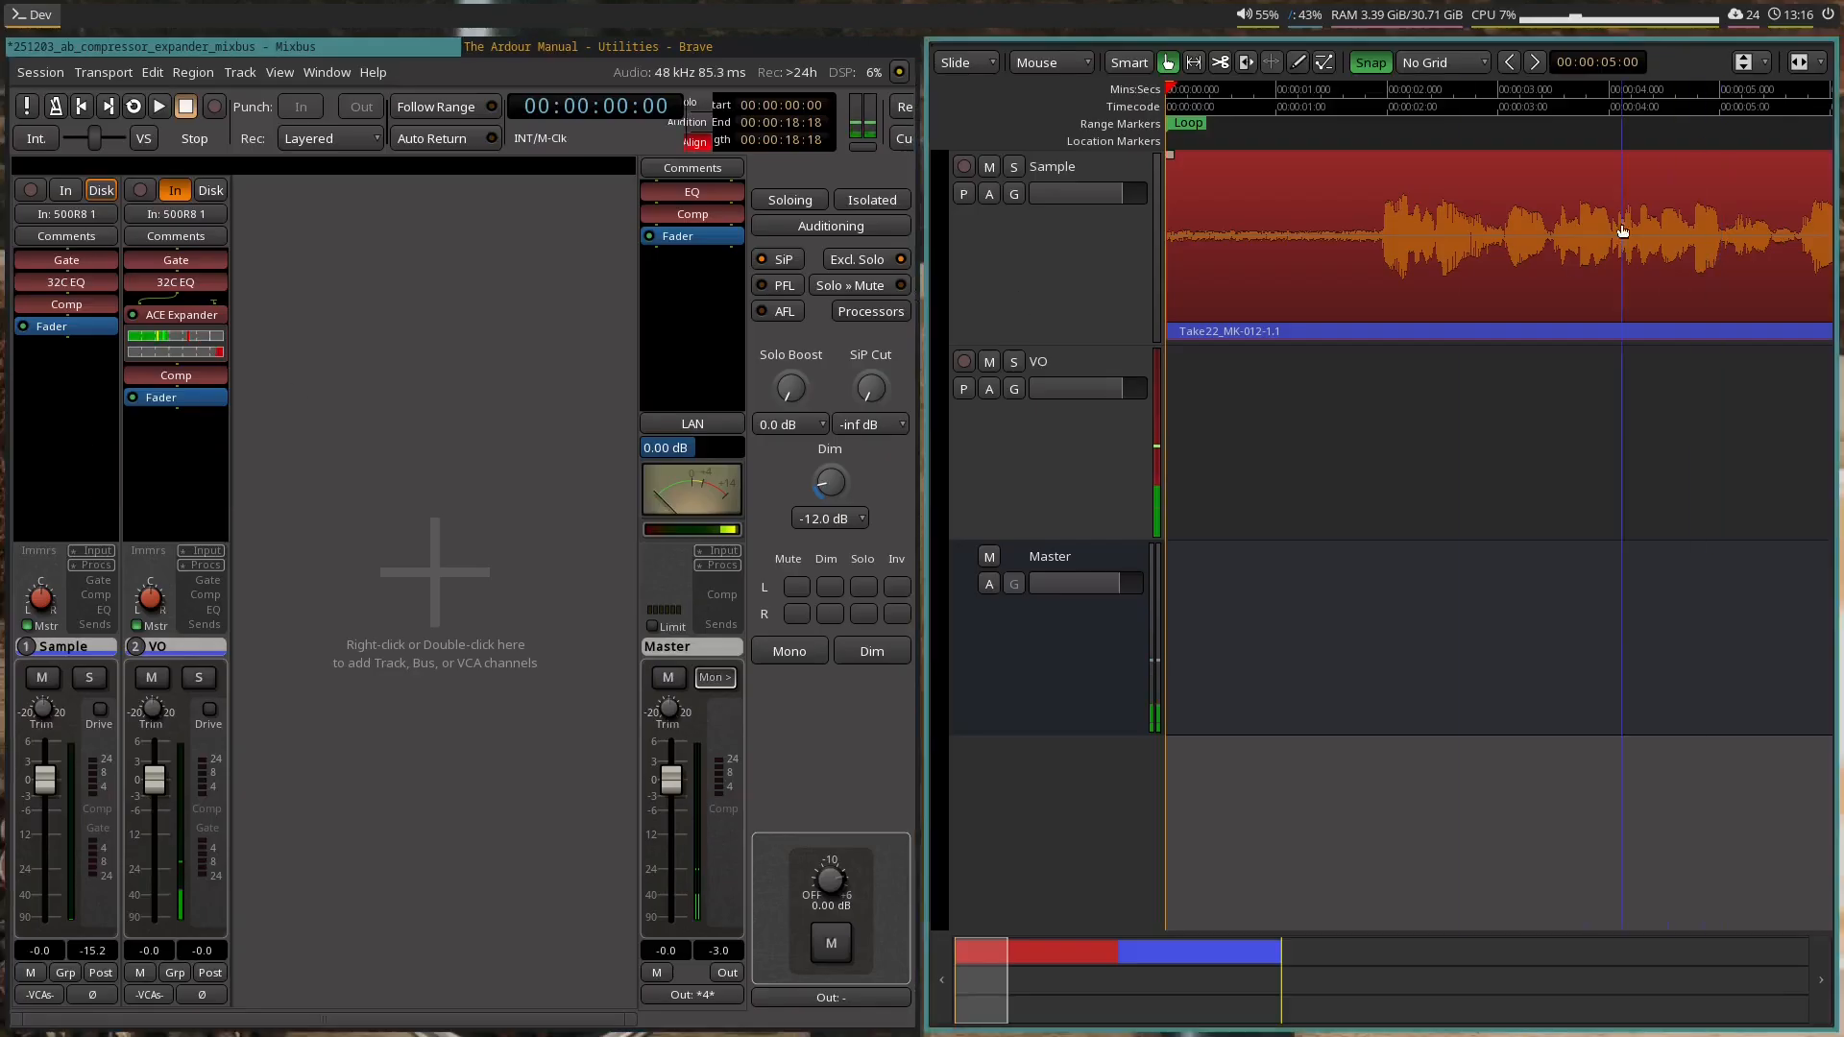
# - Loop-play the first region on the Sample track to hear it, then stop playback and return the view to the start
pyautogui.rightClick(1273, 190)
pyautogui.moveTo(1327, 194)
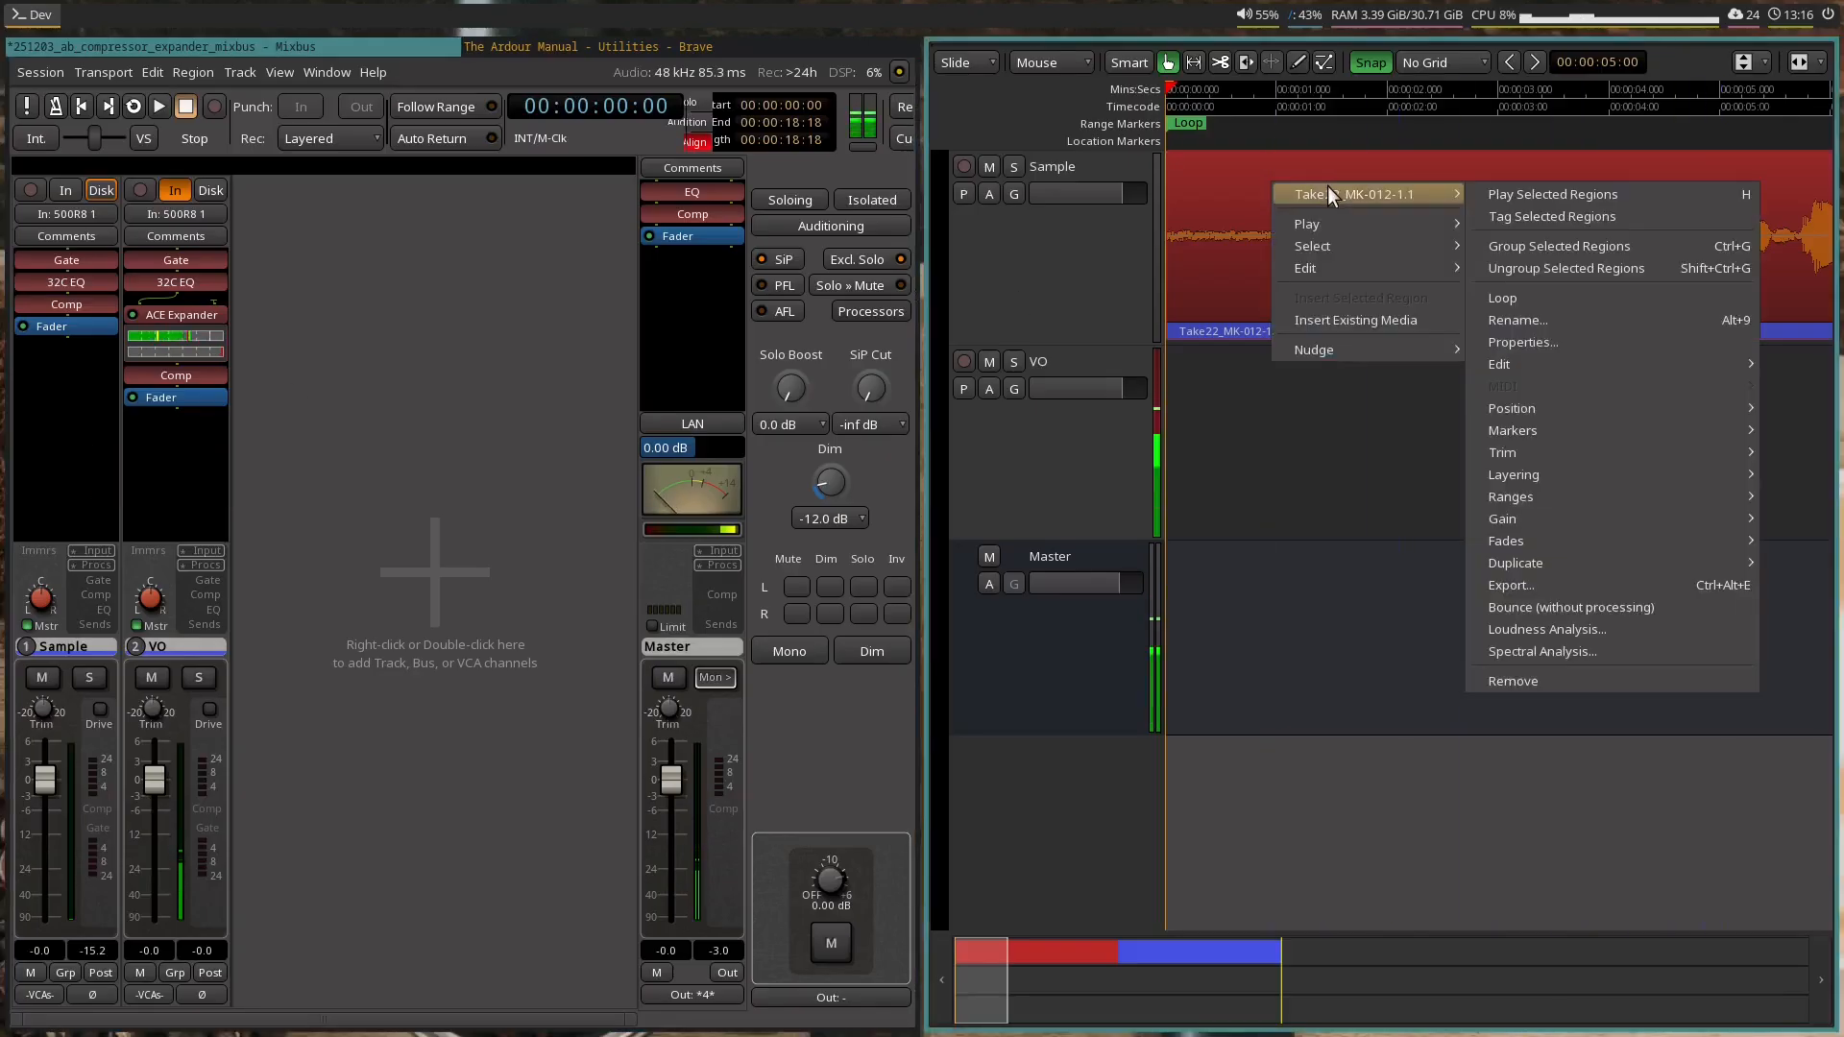
pyautogui.click(1587, 297)
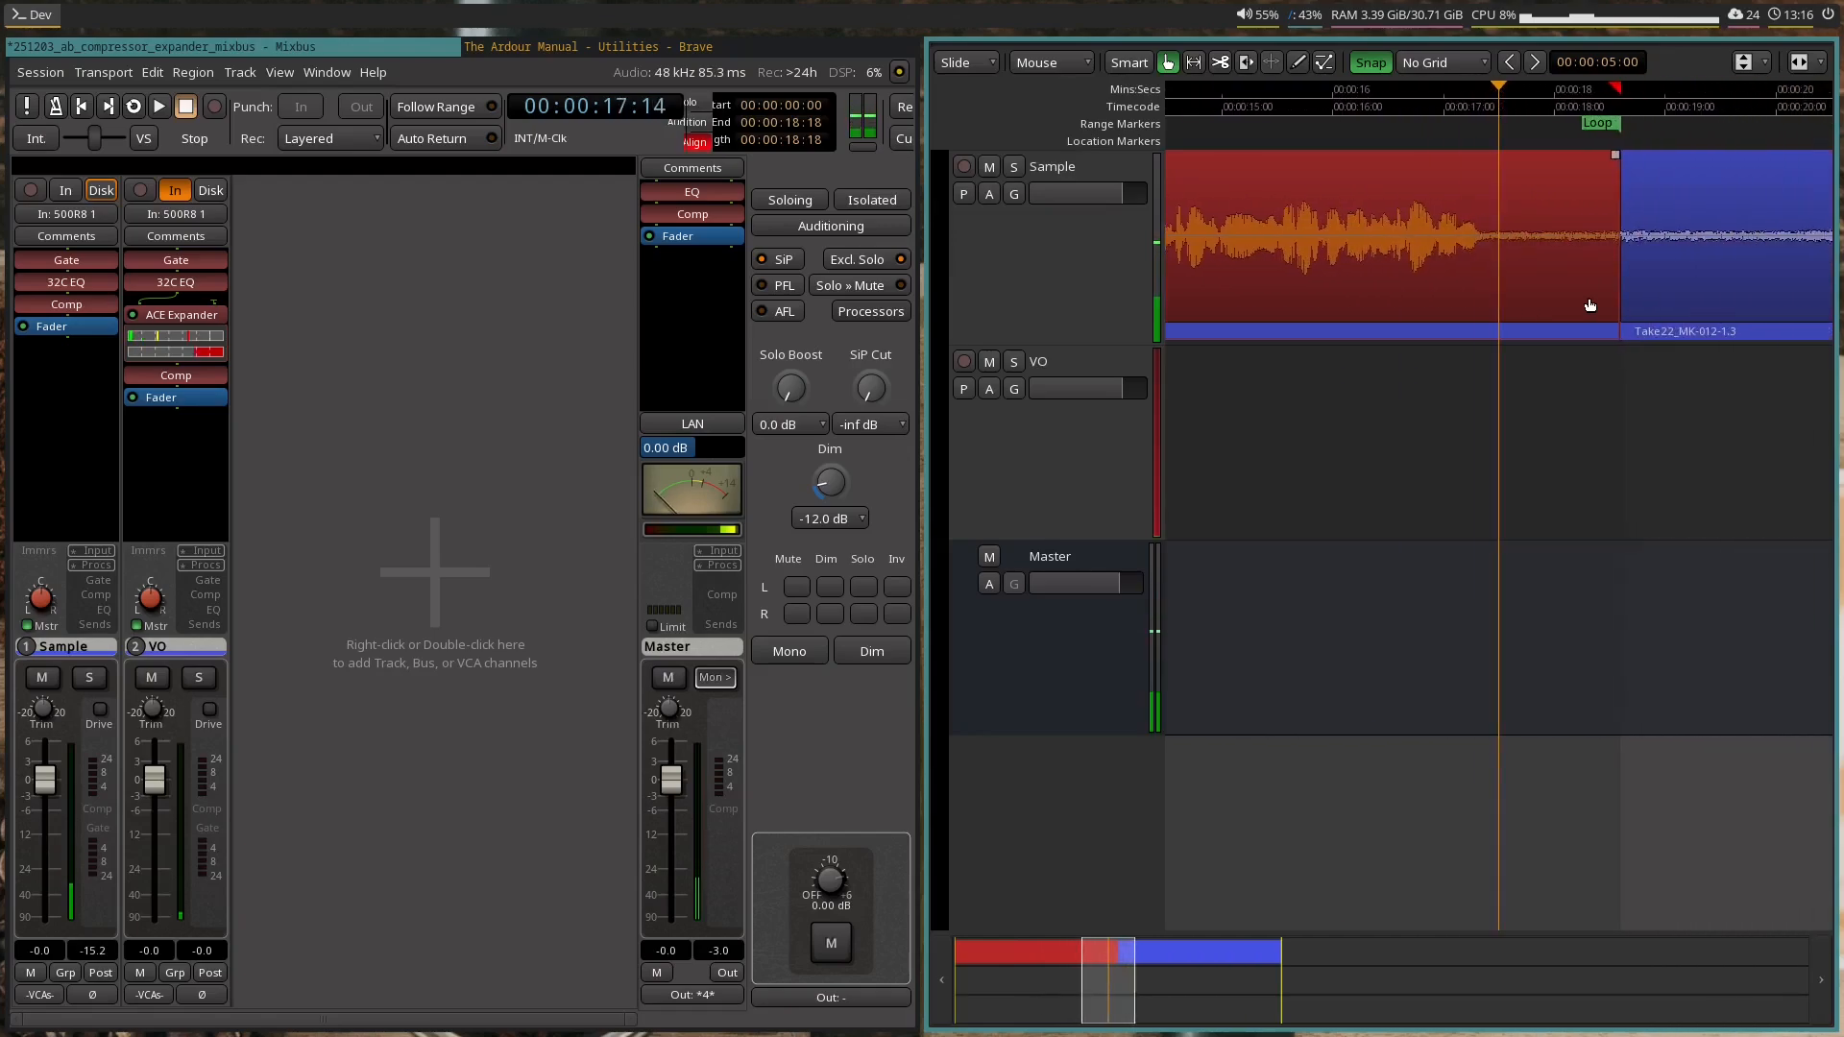
pyautogui.press('space')
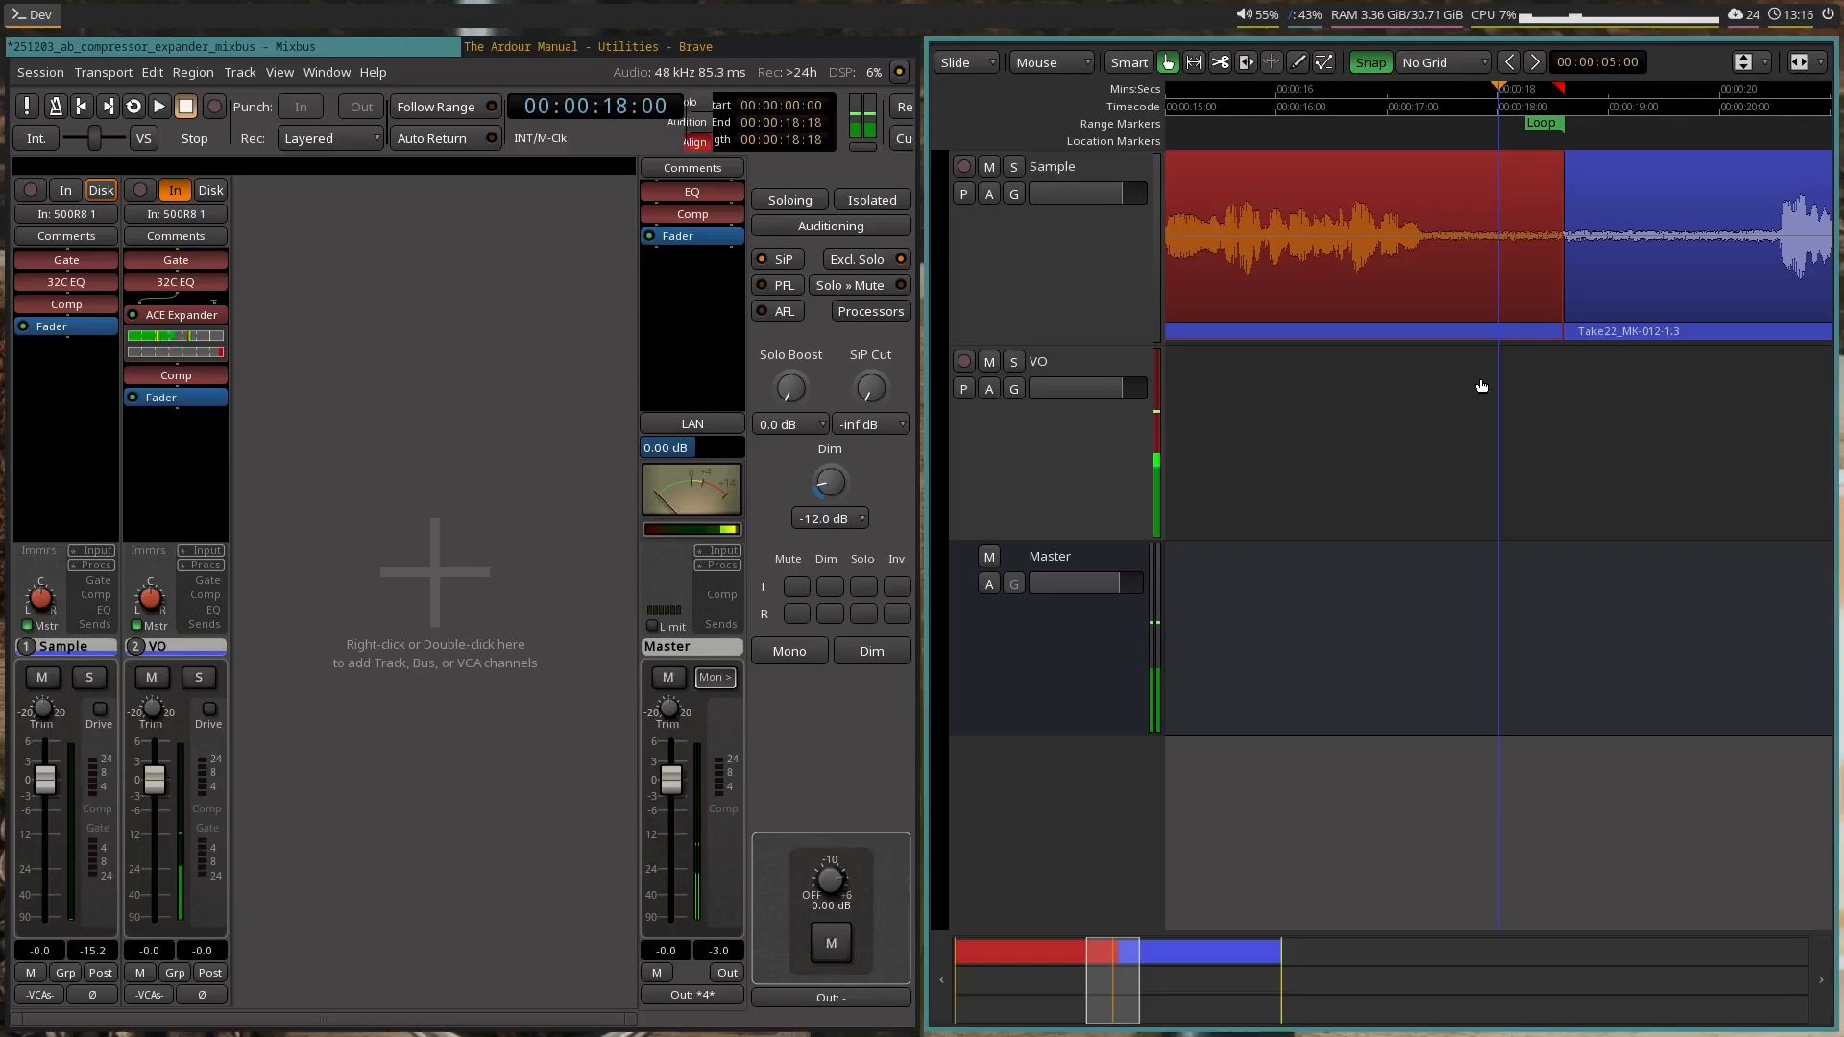
pyautogui.hscroll(-10, 1419, 368)
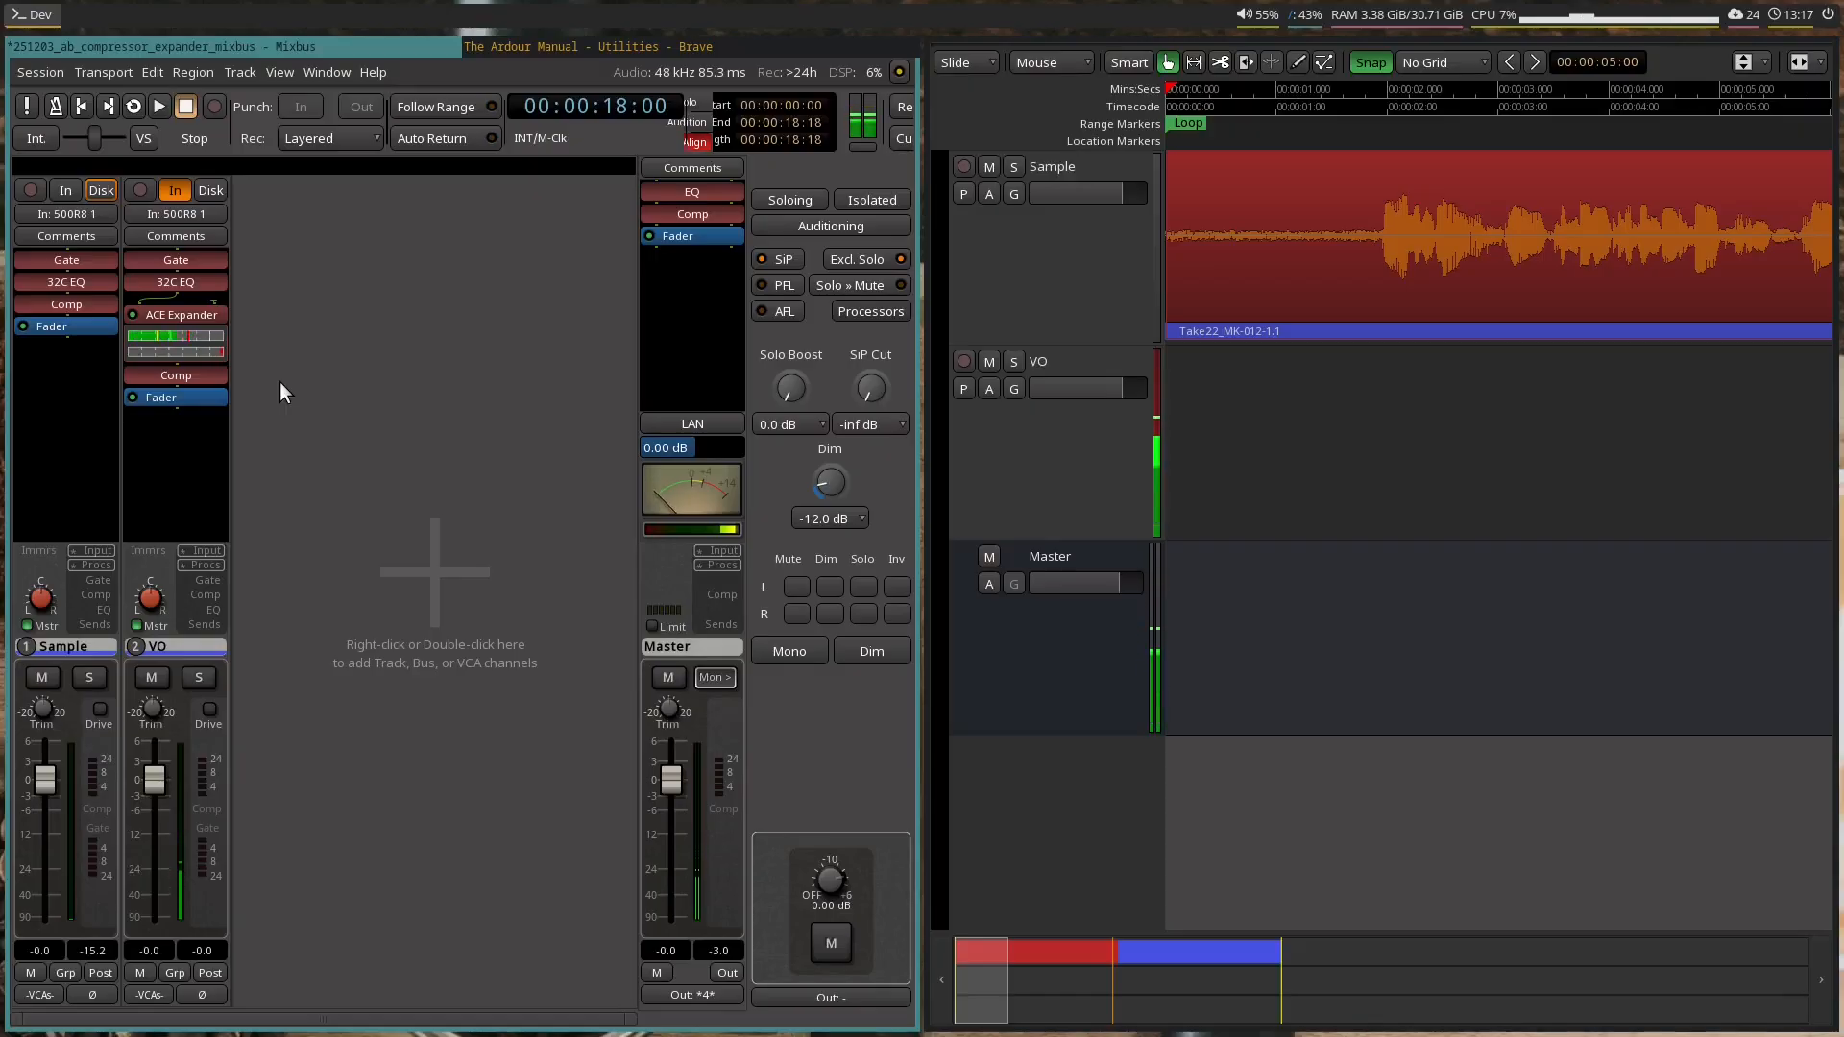
# - Add the mono ACE Expander and mono ACE Compressor plugins after the fader on the Sample track
pyautogui.rightClick(73, 423)
pyautogui.moveTo(177, 607)
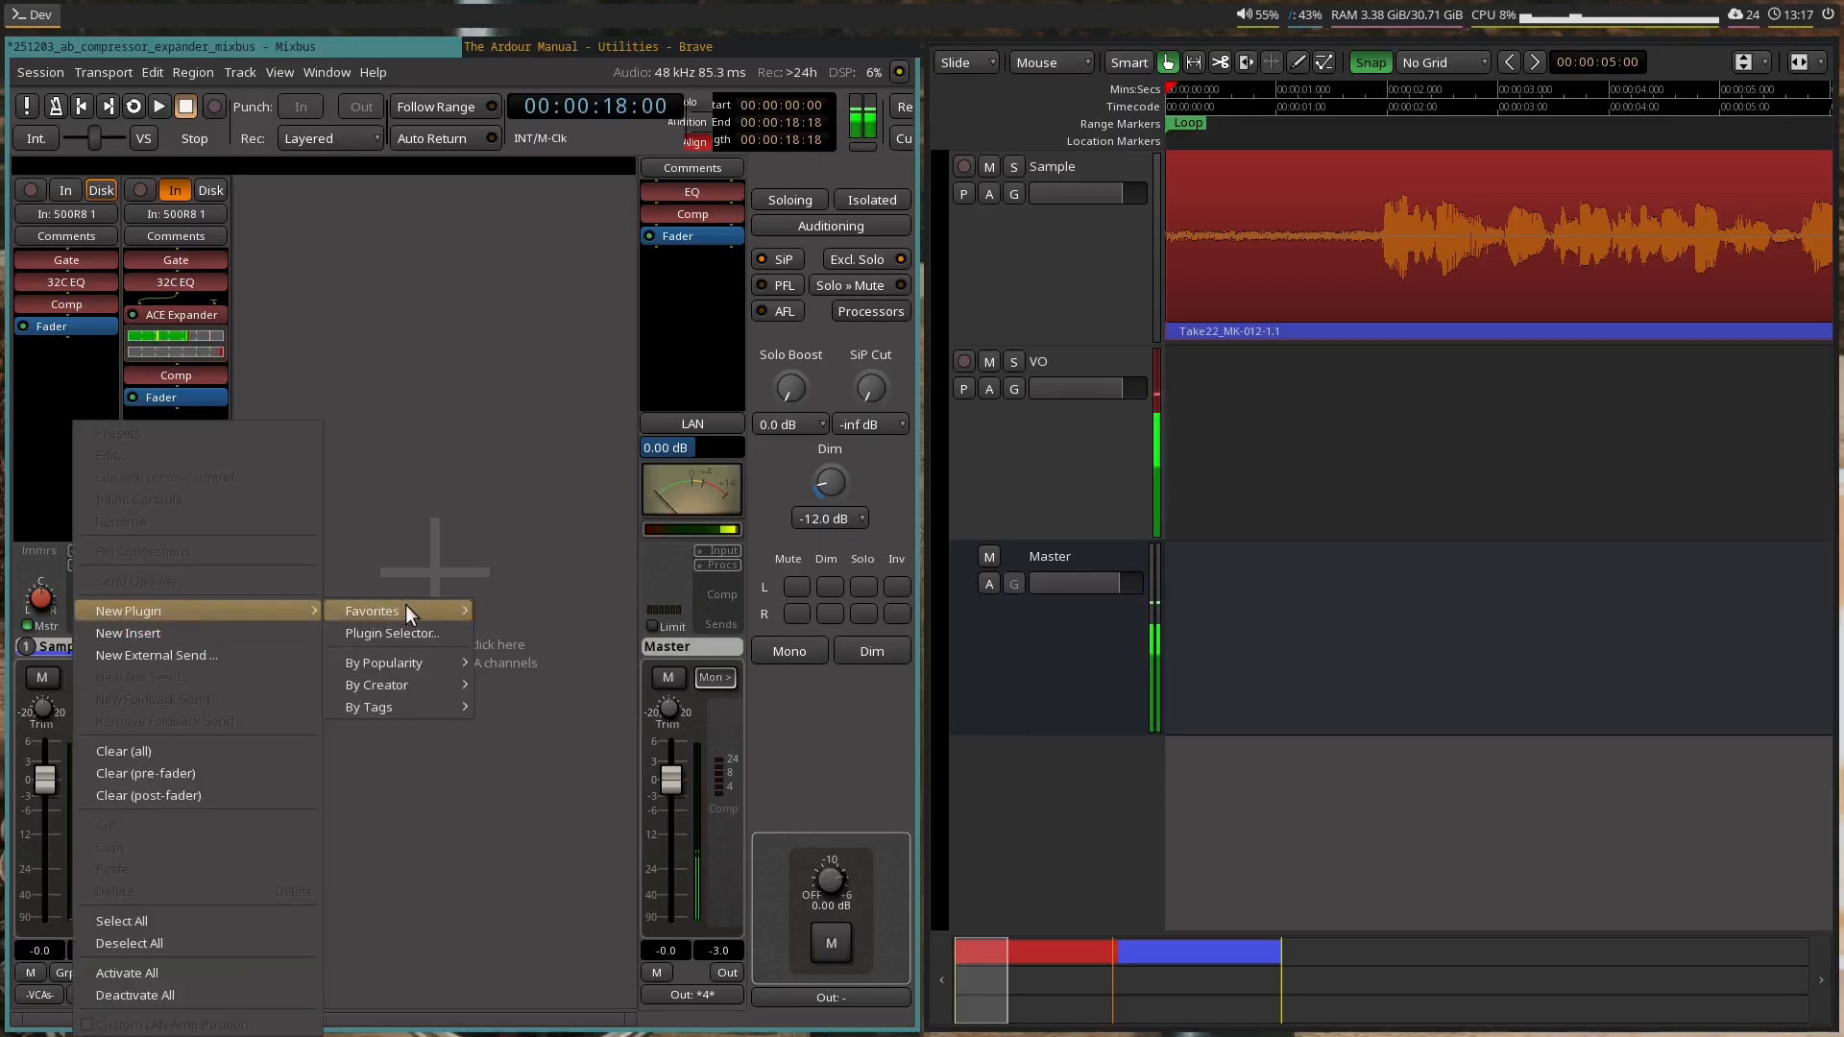
pyautogui.moveTo(405, 607)
pyautogui.click(576, 677)
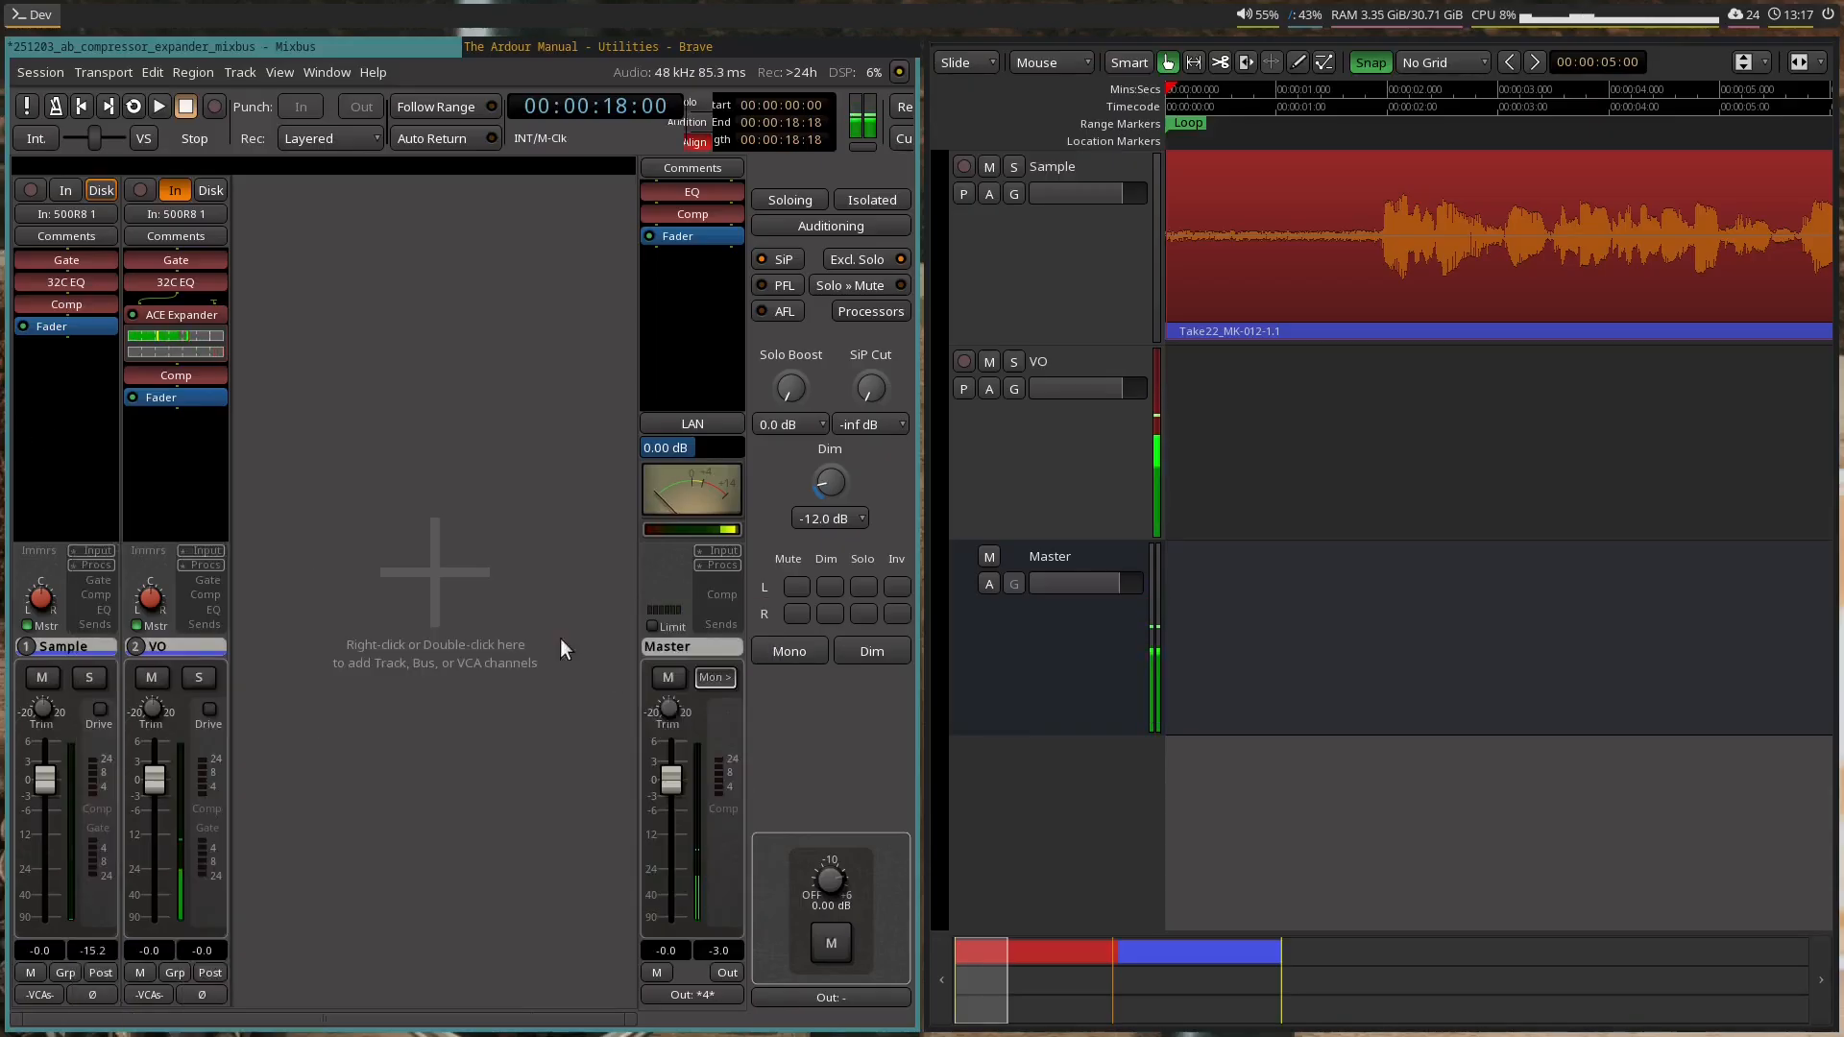
pyautogui.rightClick(94, 465)
pyautogui.moveTo(175, 607)
pyautogui.moveTo(429, 610)
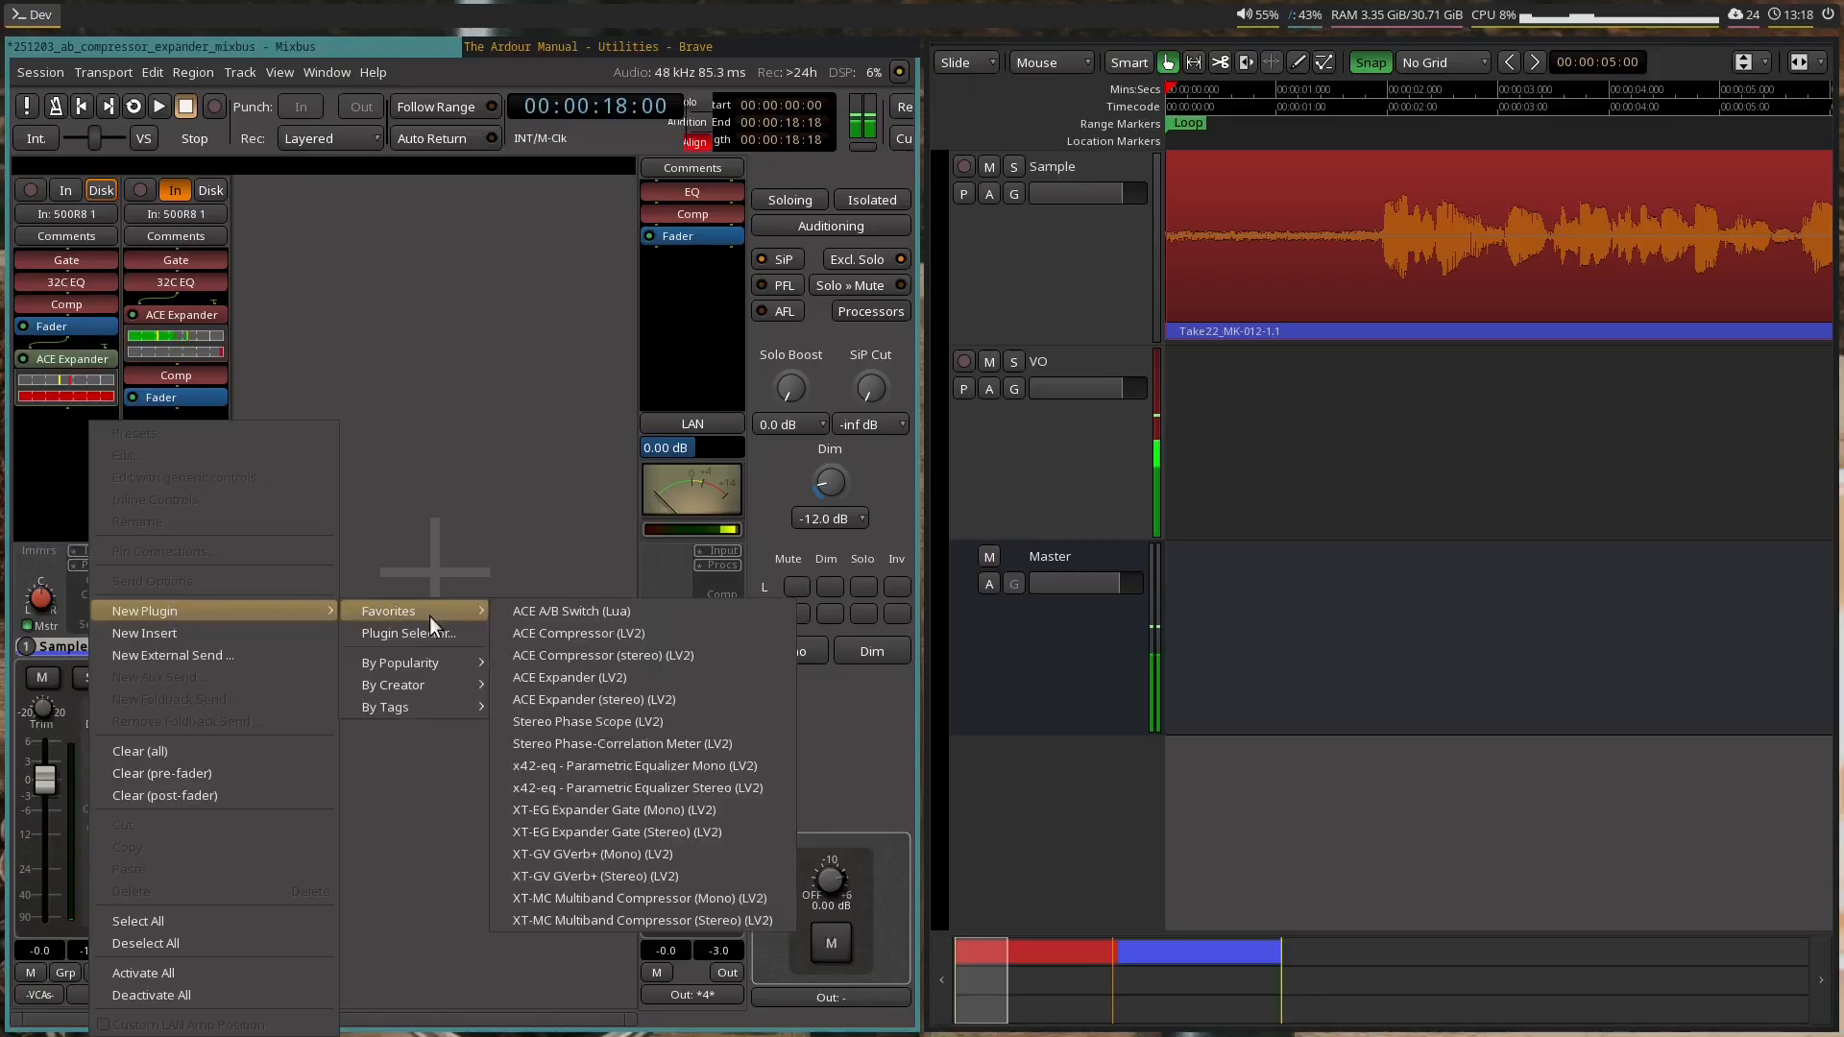
pyautogui.click(599, 624)
# - Add the ACE A/B Switch plugin after the ACE Compressor on the Sample track
pyautogui.rightClick(17, 505)
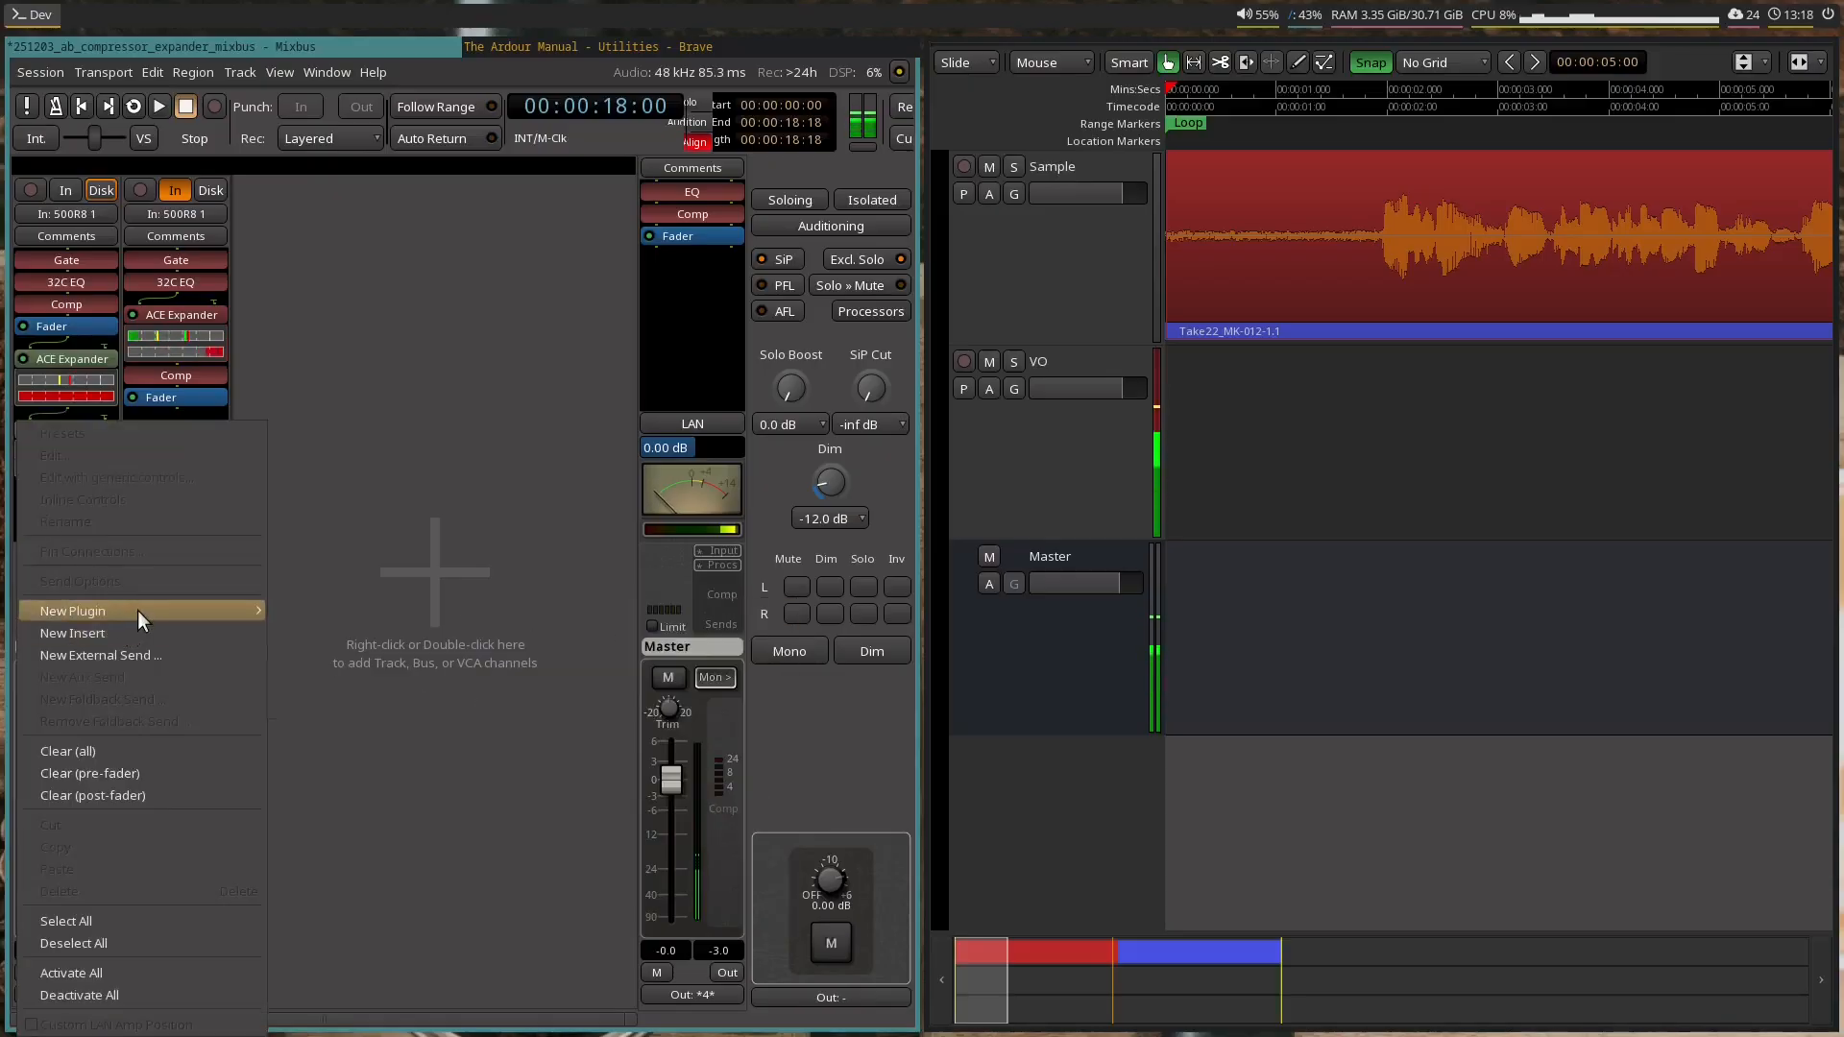
pyautogui.moveTo(137, 609)
pyautogui.moveTo(369, 608)
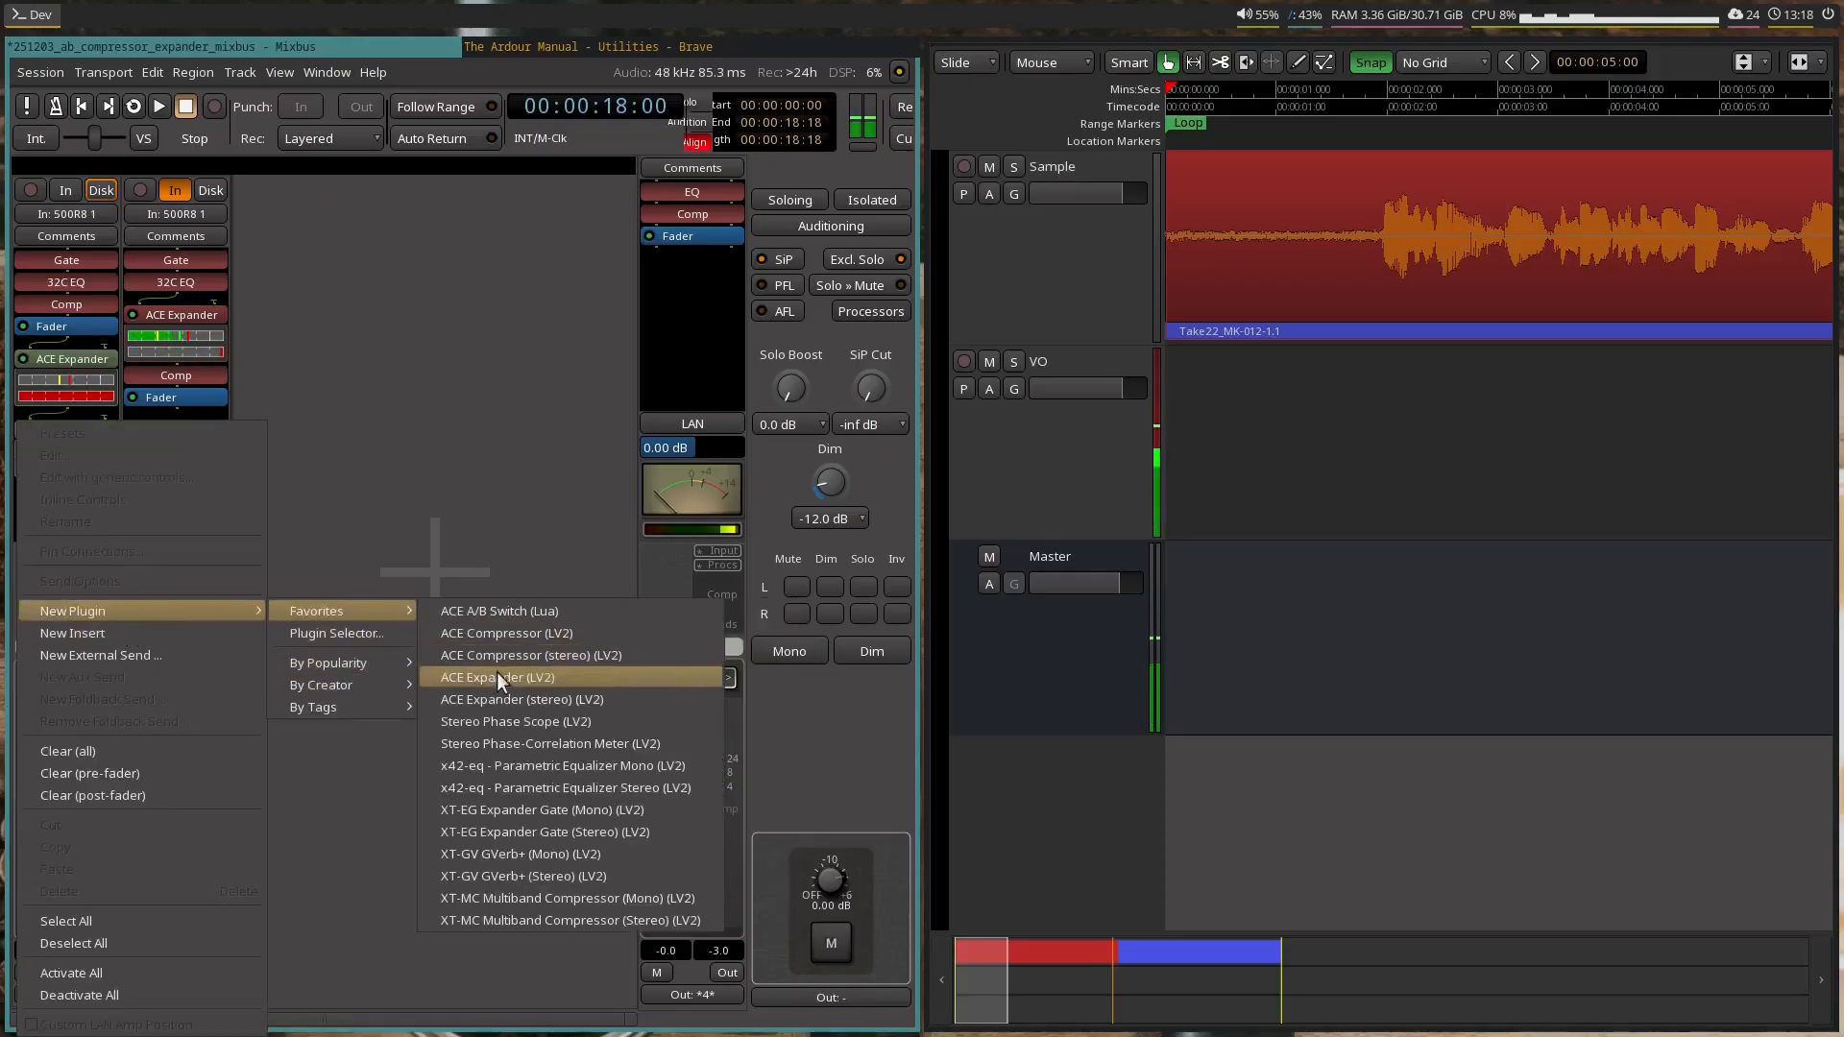
pyautogui.click(503, 614)
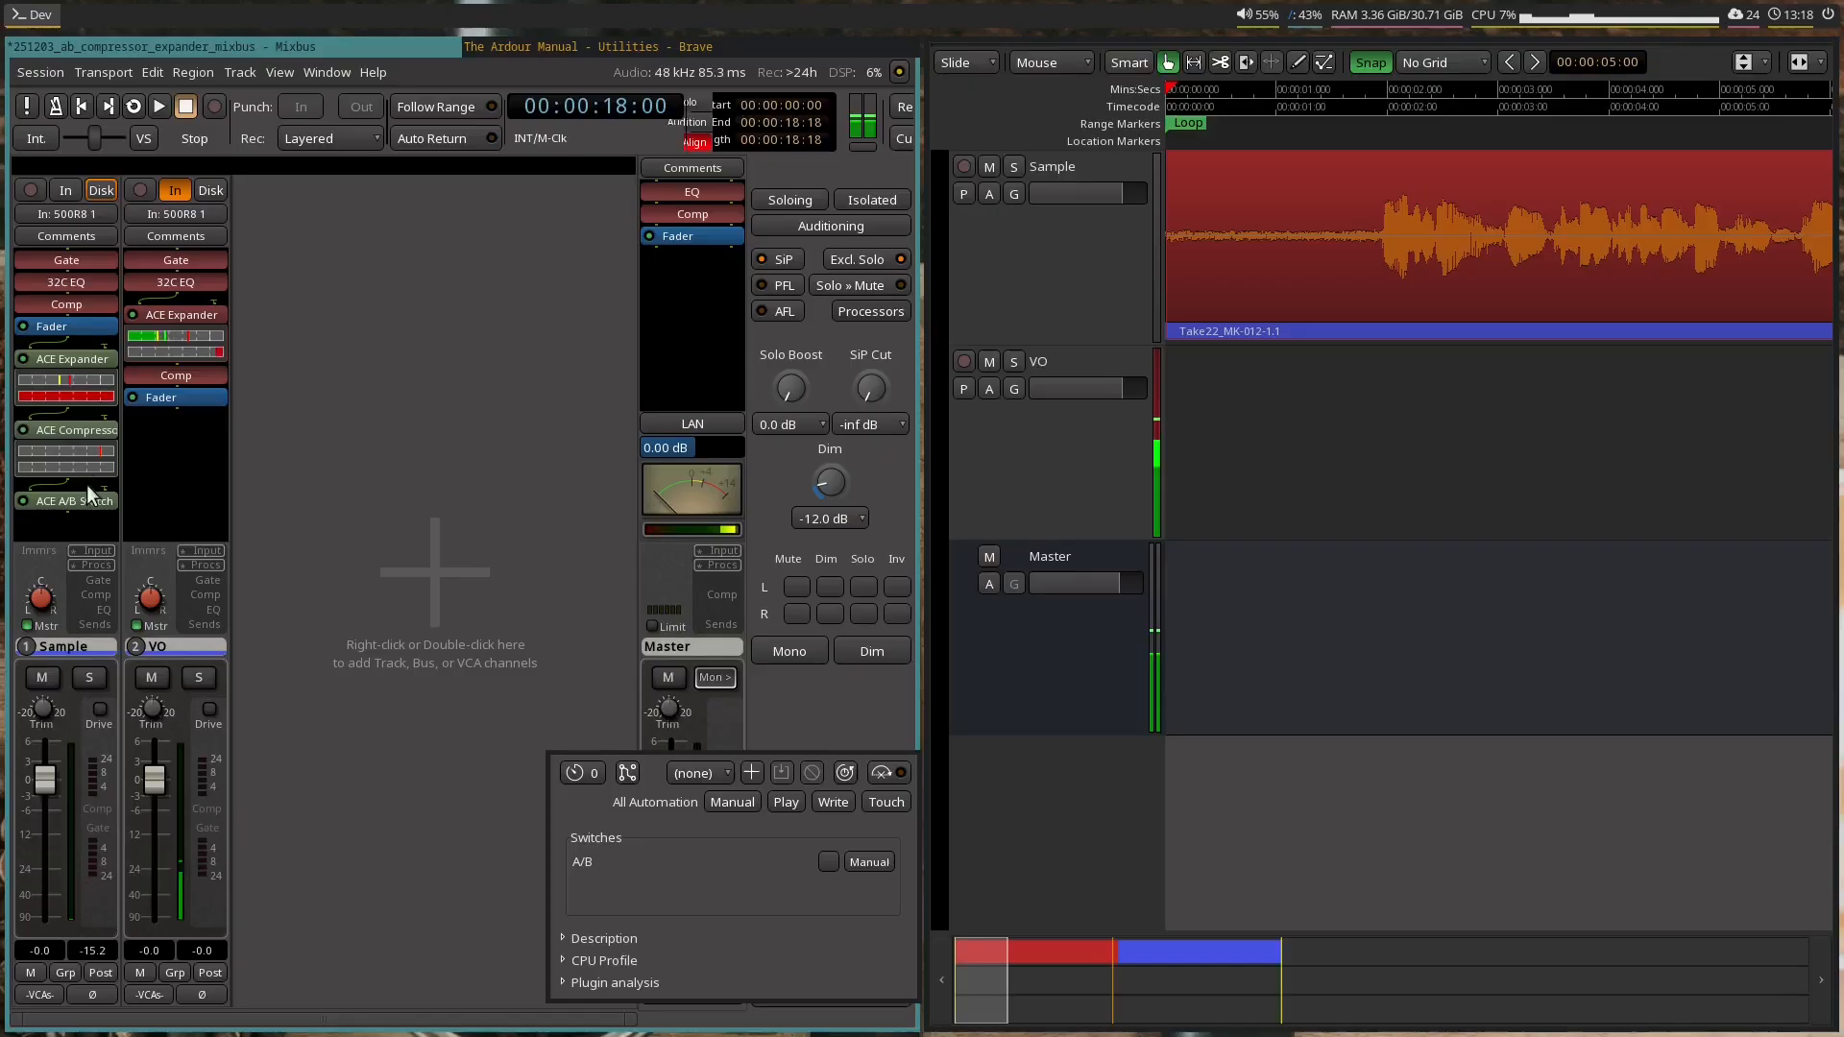
# - Open the Sample track's ACE Expander and ACE Compressor editors and position them clear of the track's processor box
pyautogui.doubleClick(66, 353)
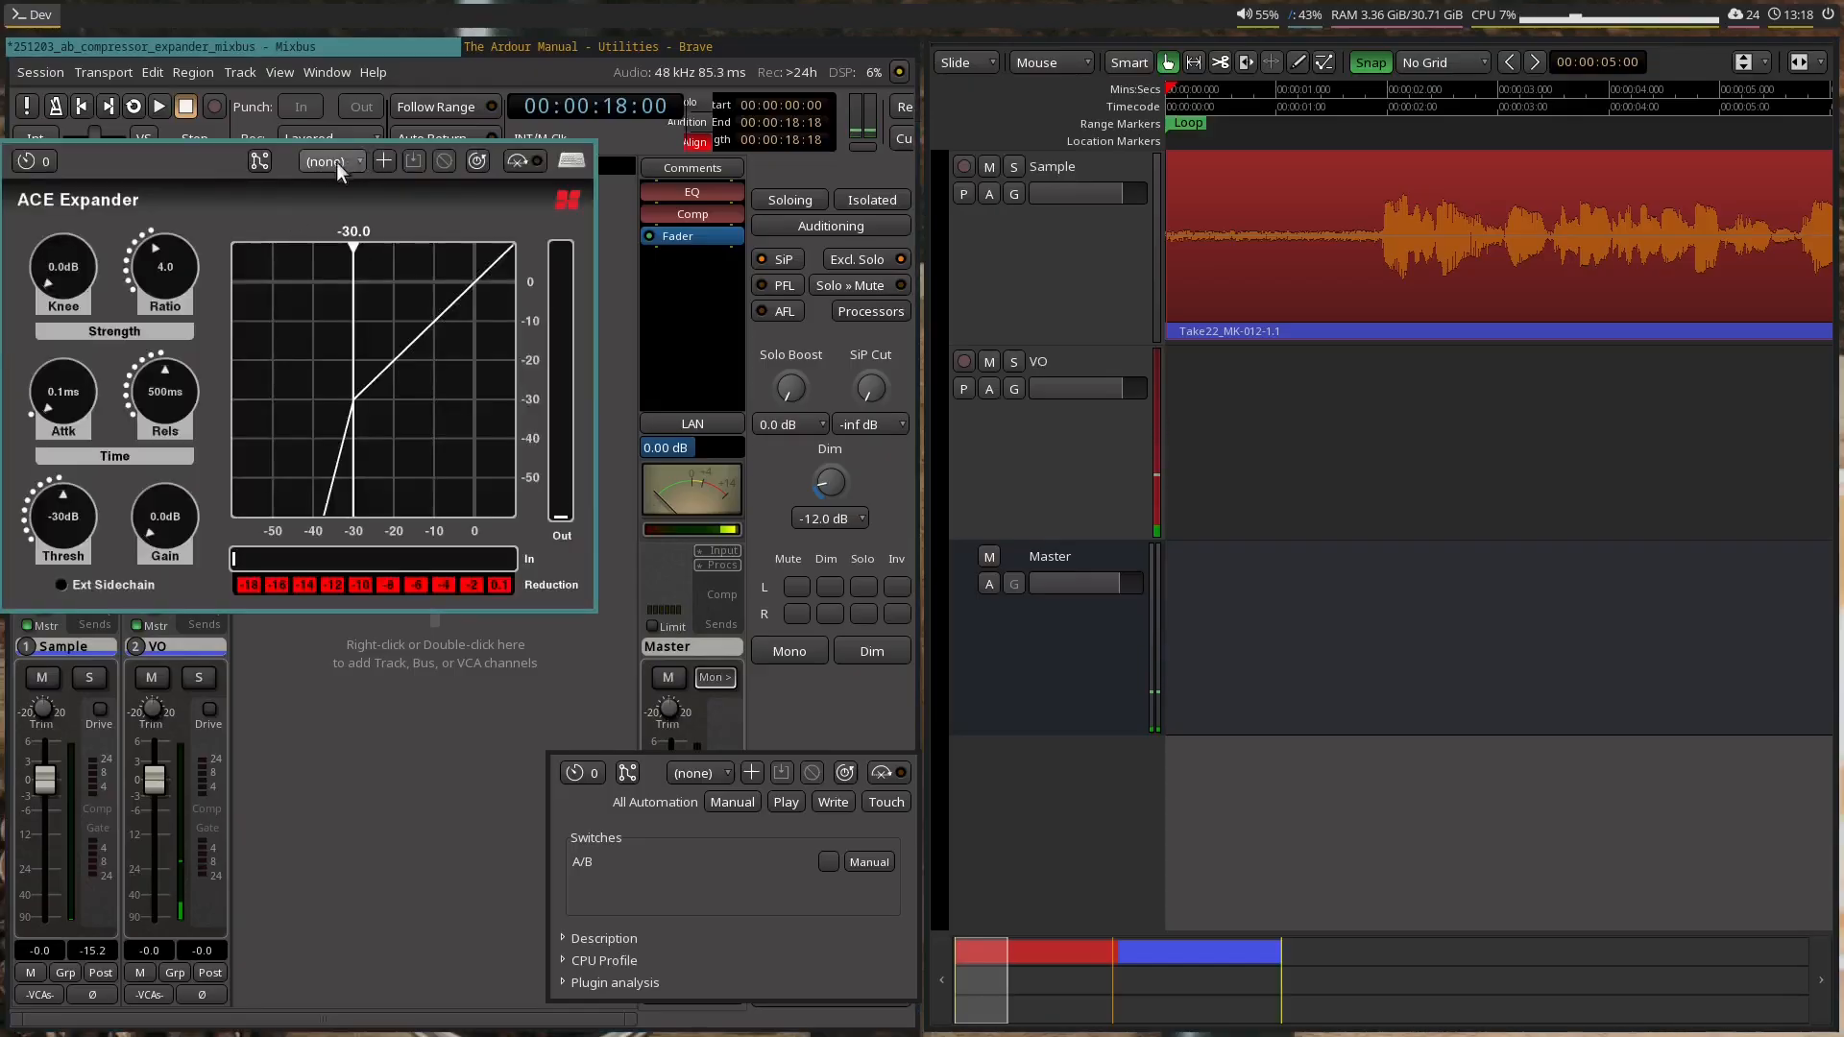
pyautogui.moveTo(204, 155); pyautogui.dragTo(713, 56)
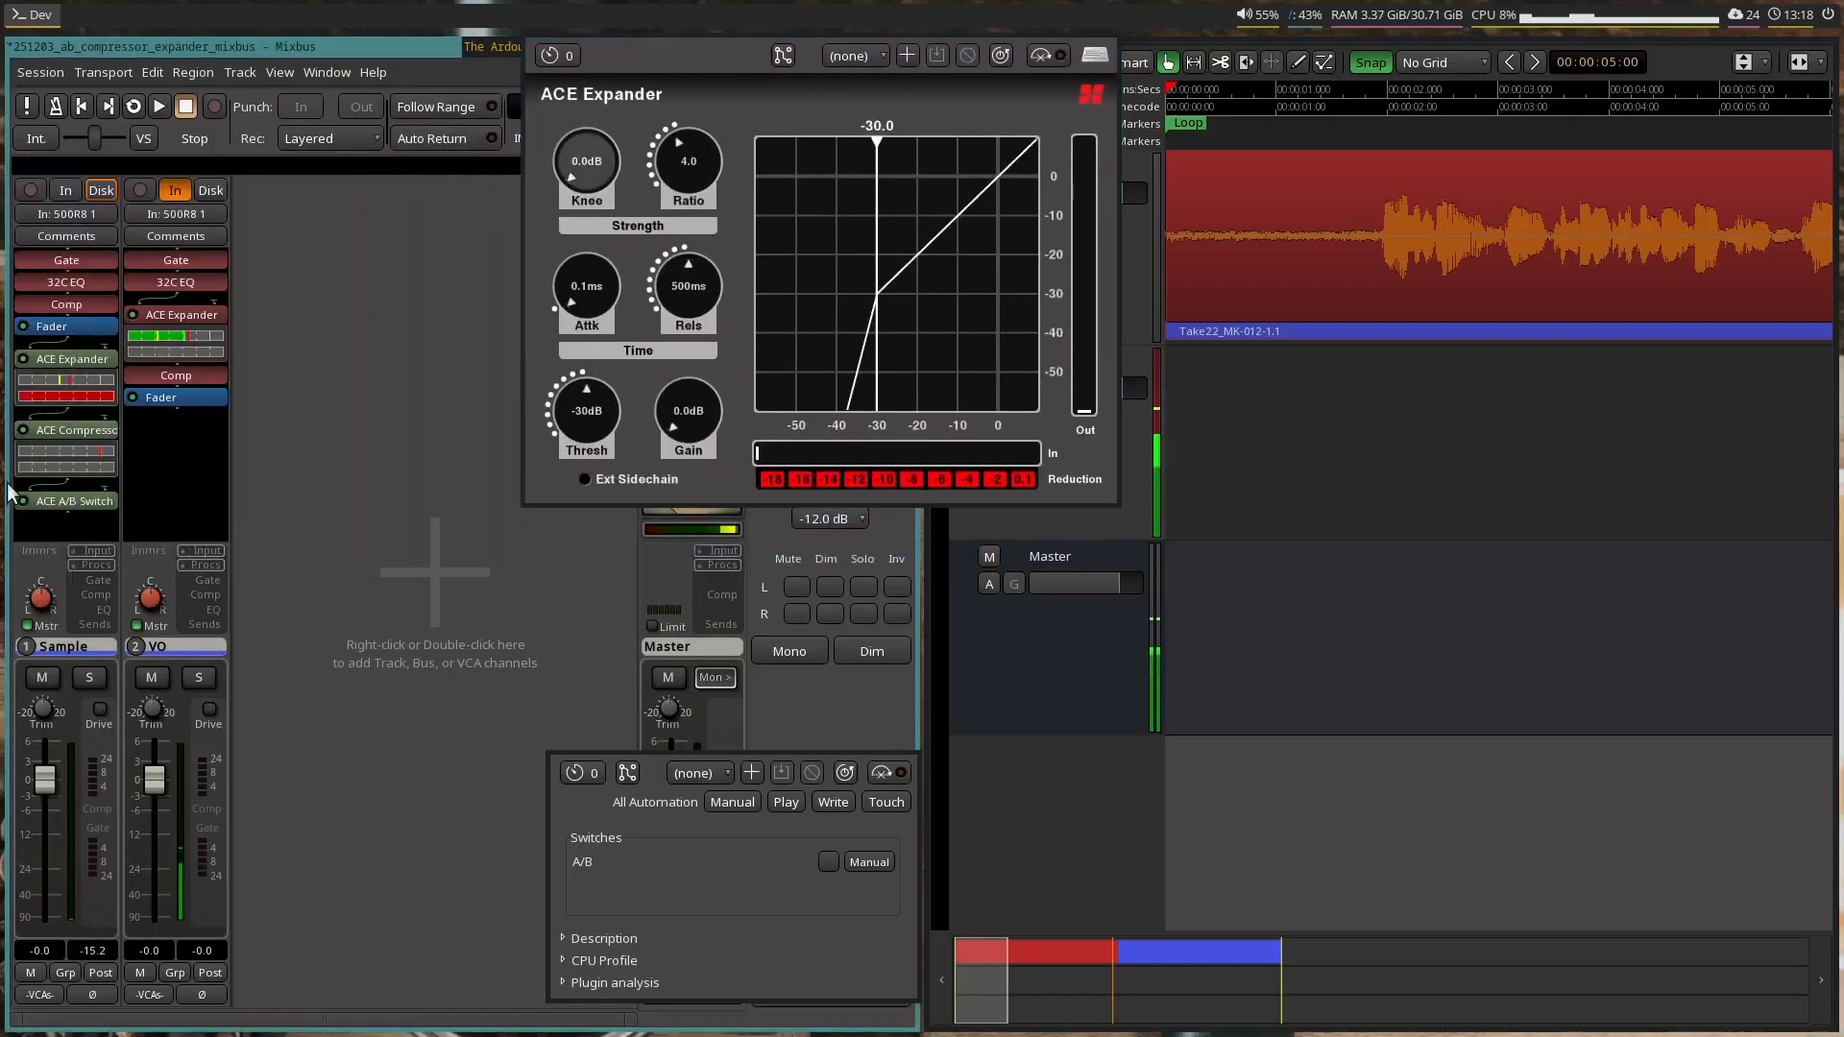
pyautogui.doubleClick(75, 430)
pyautogui.moveTo(217, 239); pyautogui.dragTo(989, 299)
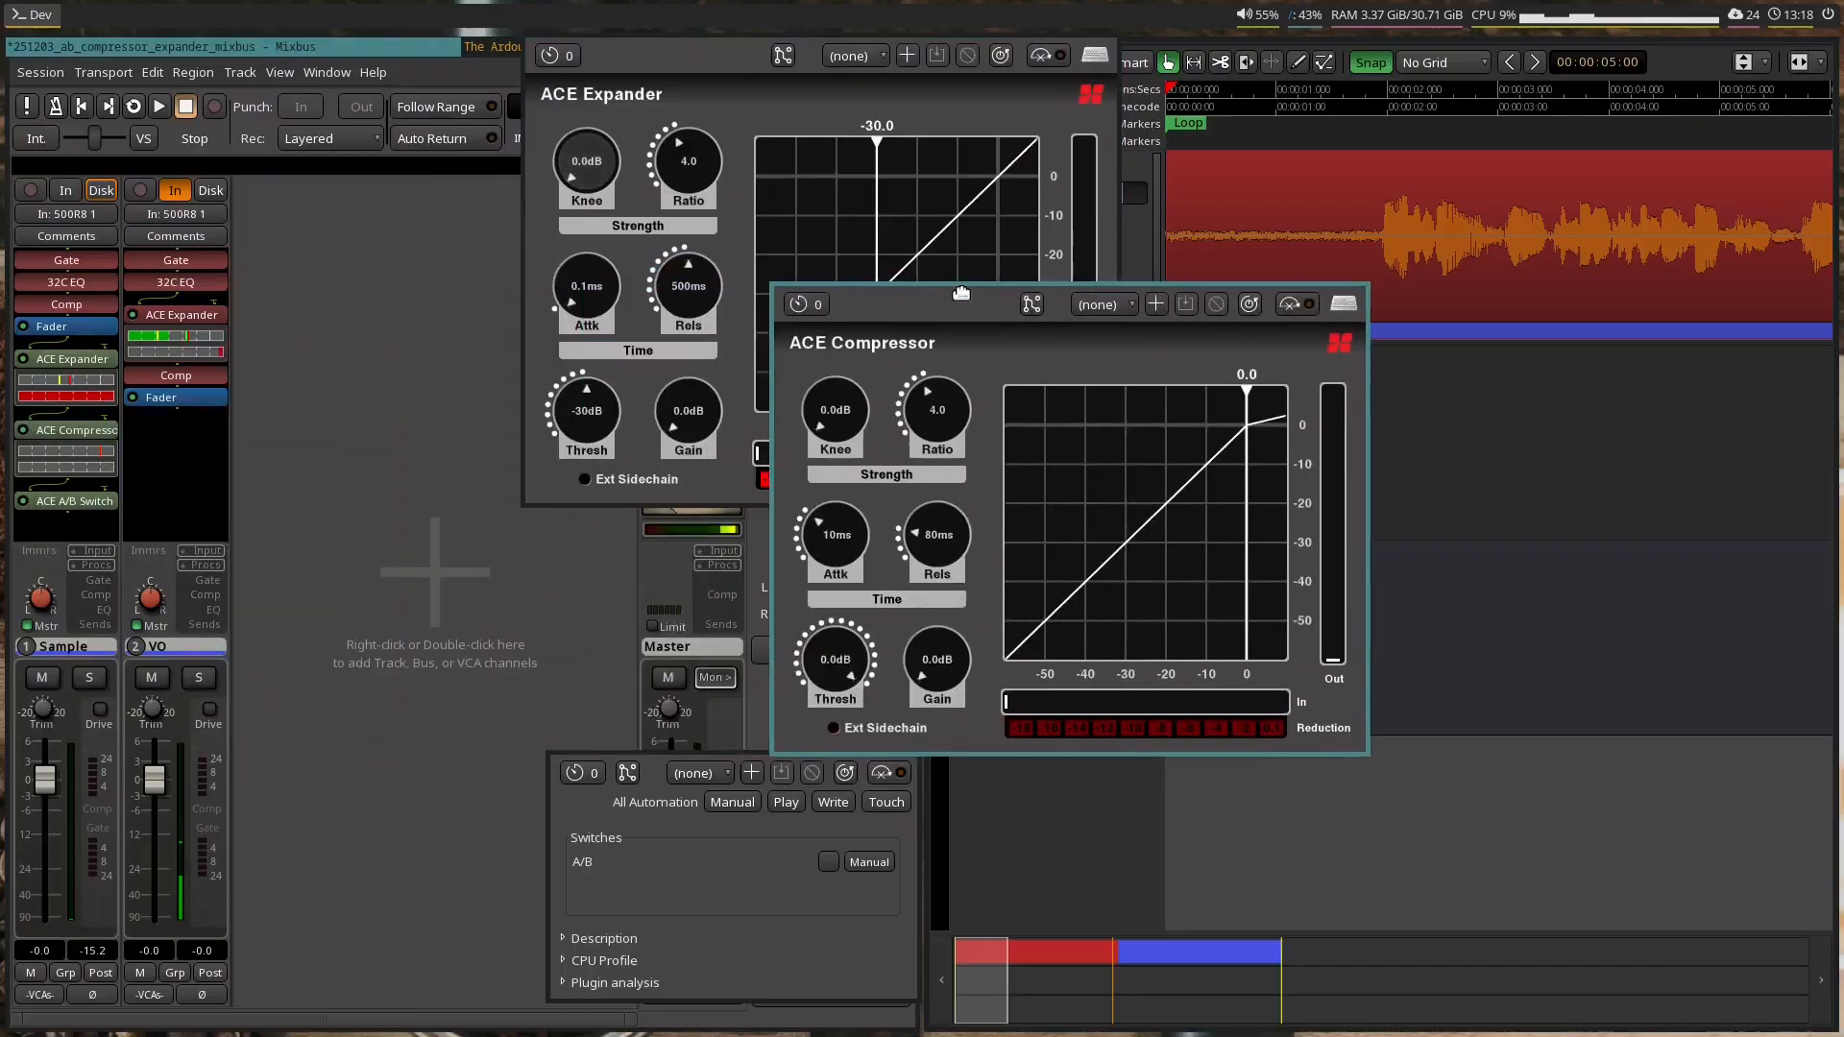
# - Load the preset "ab switch sample" in ACE Expander and "ab switch 1" in ACE Compressor
pyautogui.click(769, 100)
pyautogui.click(859, 61)
pyautogui.click(913, 117)
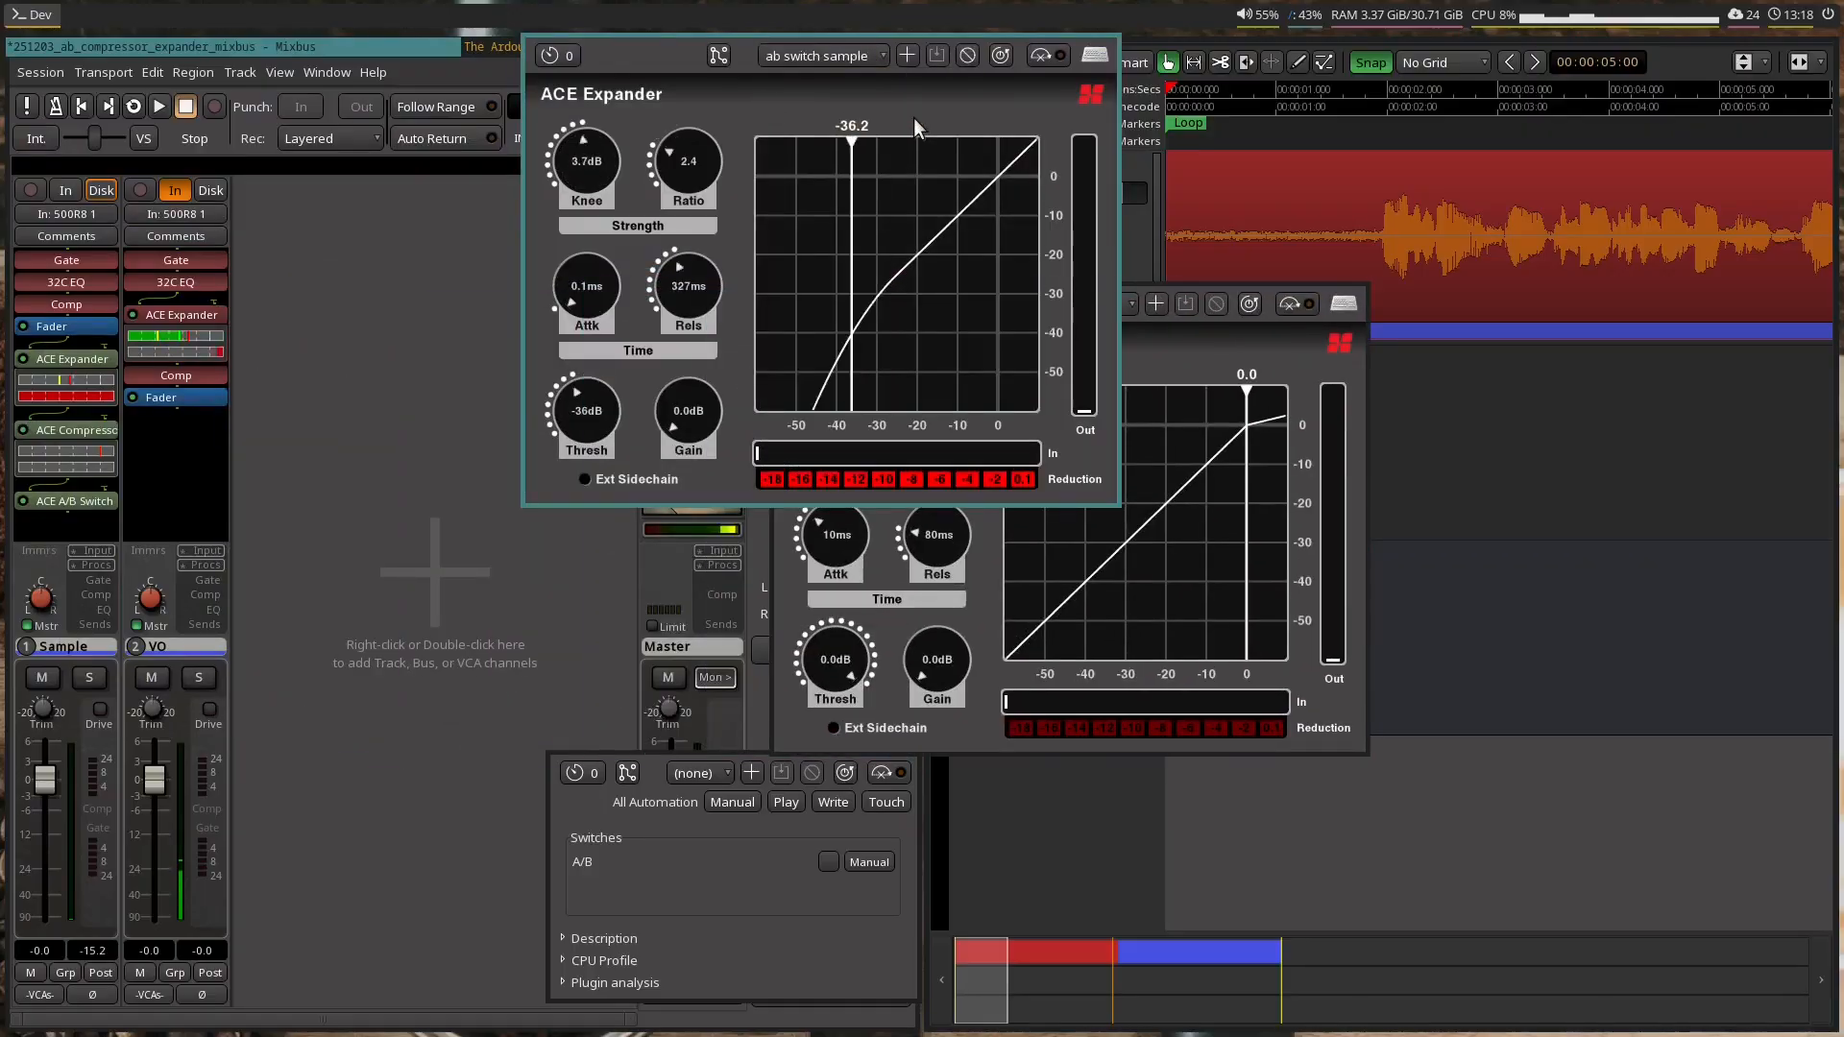
pyautogui.click(1189, 332)
pyautogui.click(1103, 305)
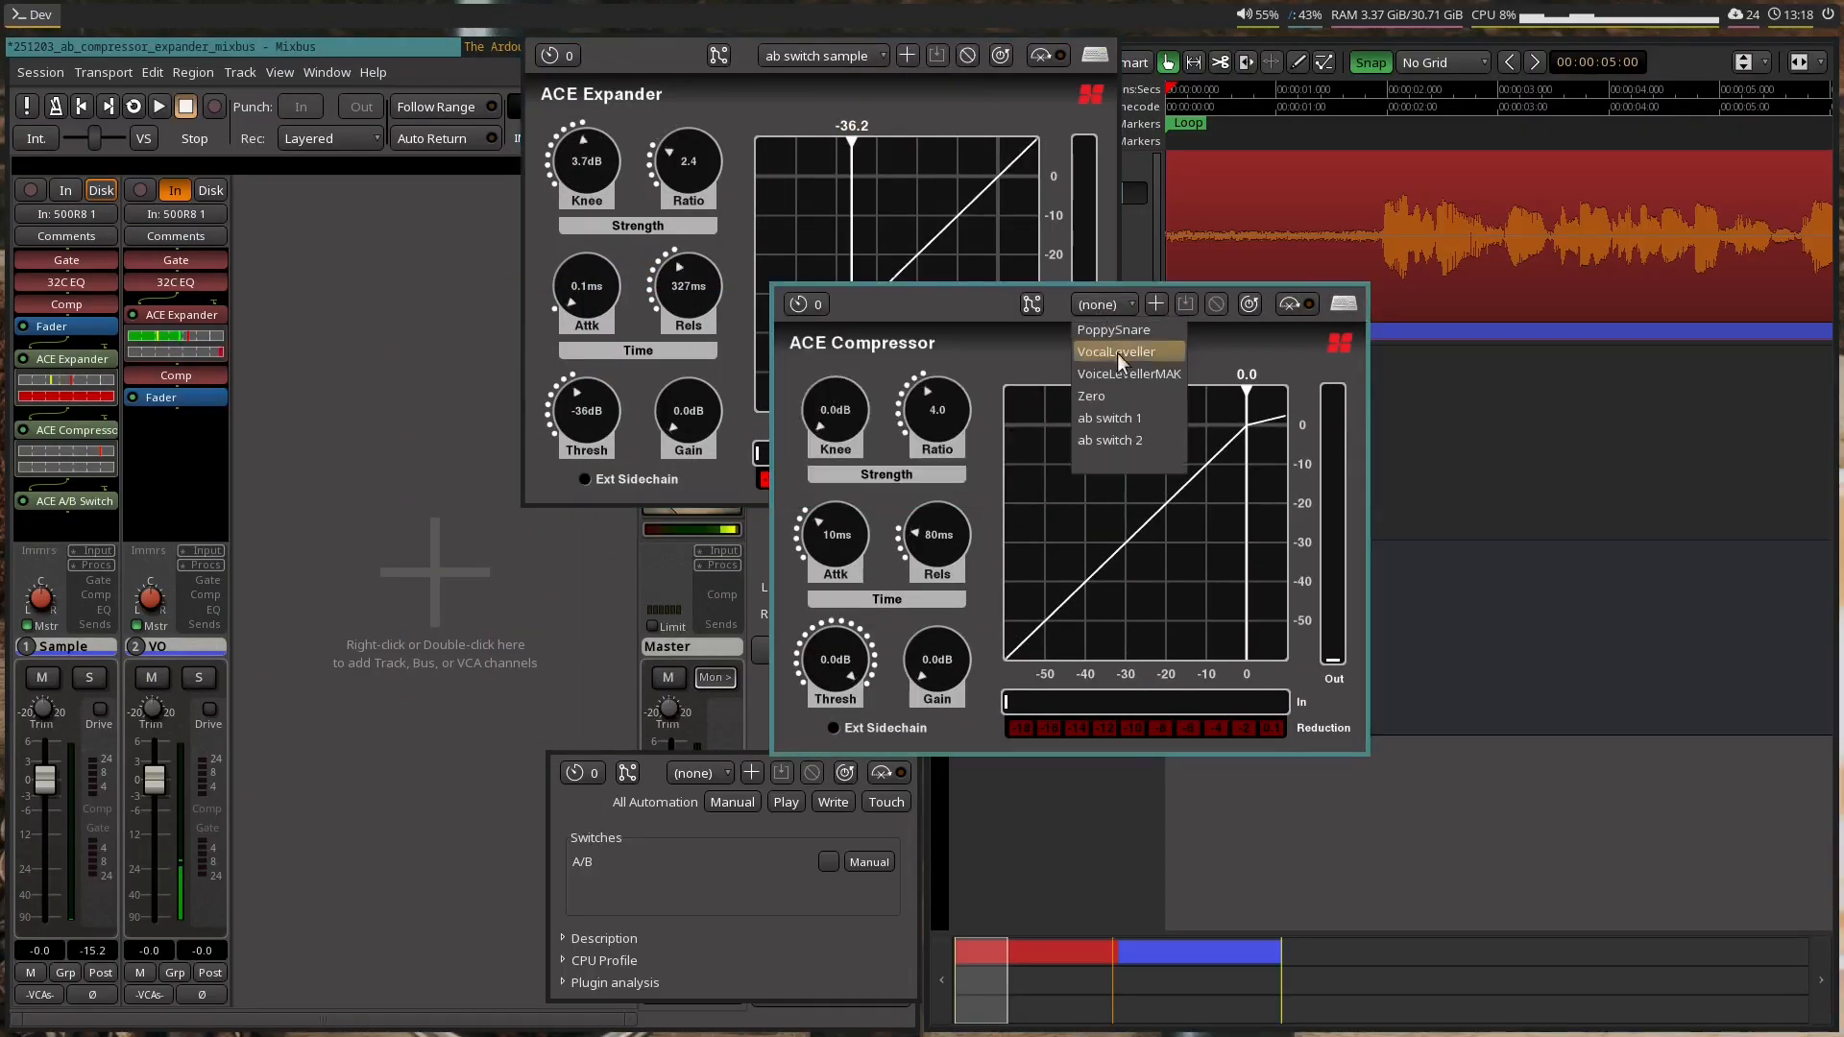
pyautogui.click(1133, 419)
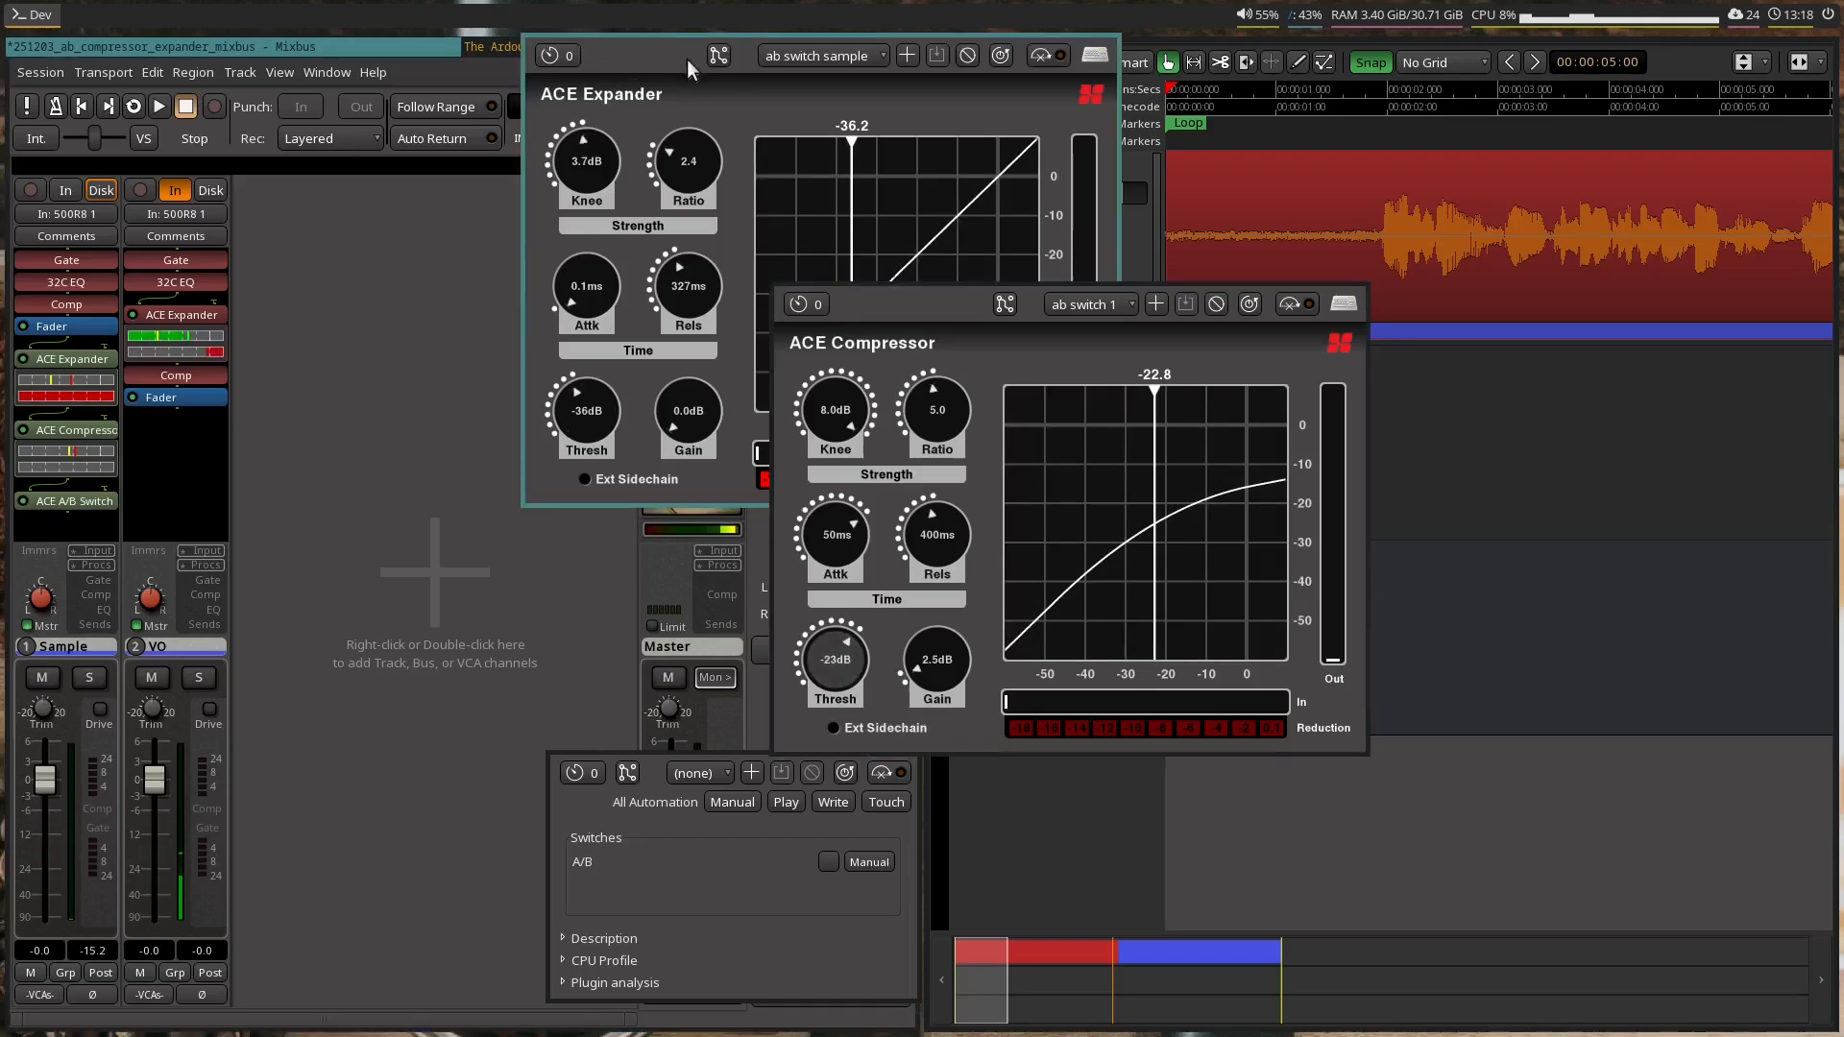
# - Open the pin connection windows of ACE Expander, ACE Compressor and ACE A/B Switch, and stack them in processing order
pyautogui.click(722, 56)
pyautogui.moveTo(654, 66); pyautogui.dragTo(257, 132)
pyautogui.click(1151, 332)
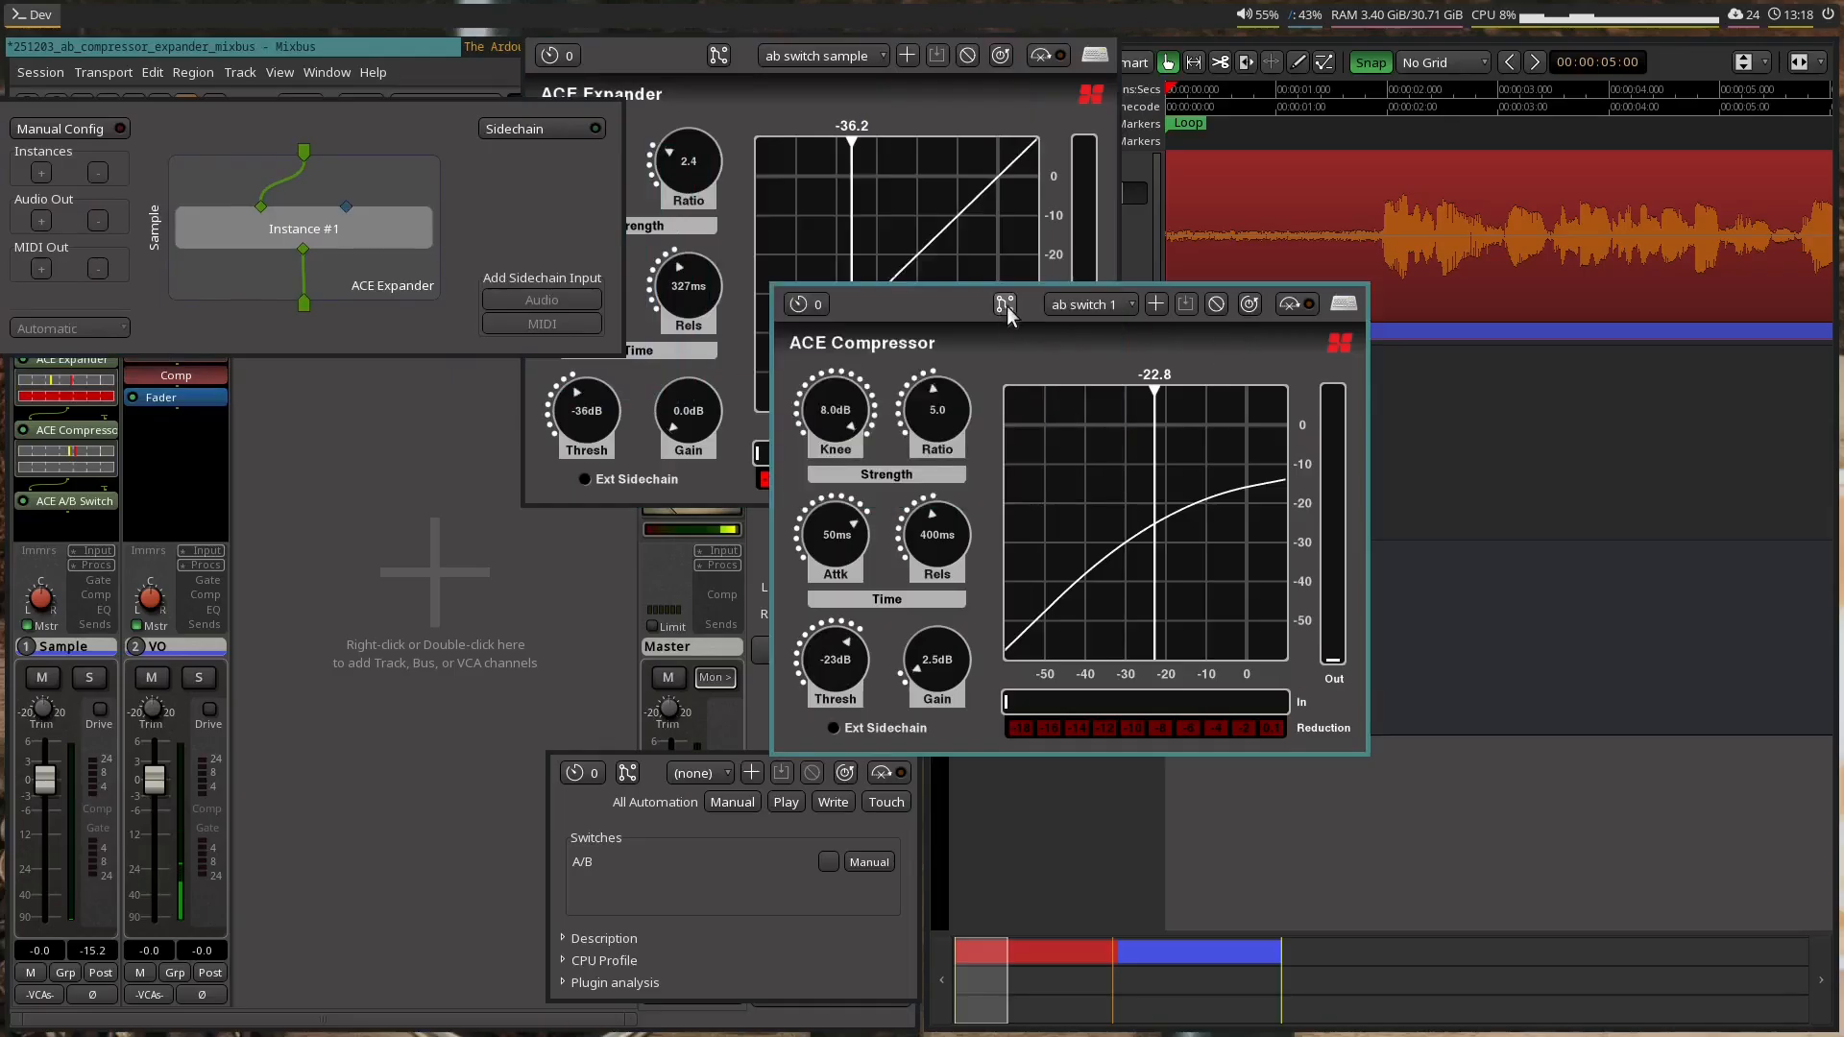
pyautogui.click(1004, 303)
pyautogui.moveTo(787, 292); pyautogui.dragTo(269, 477)
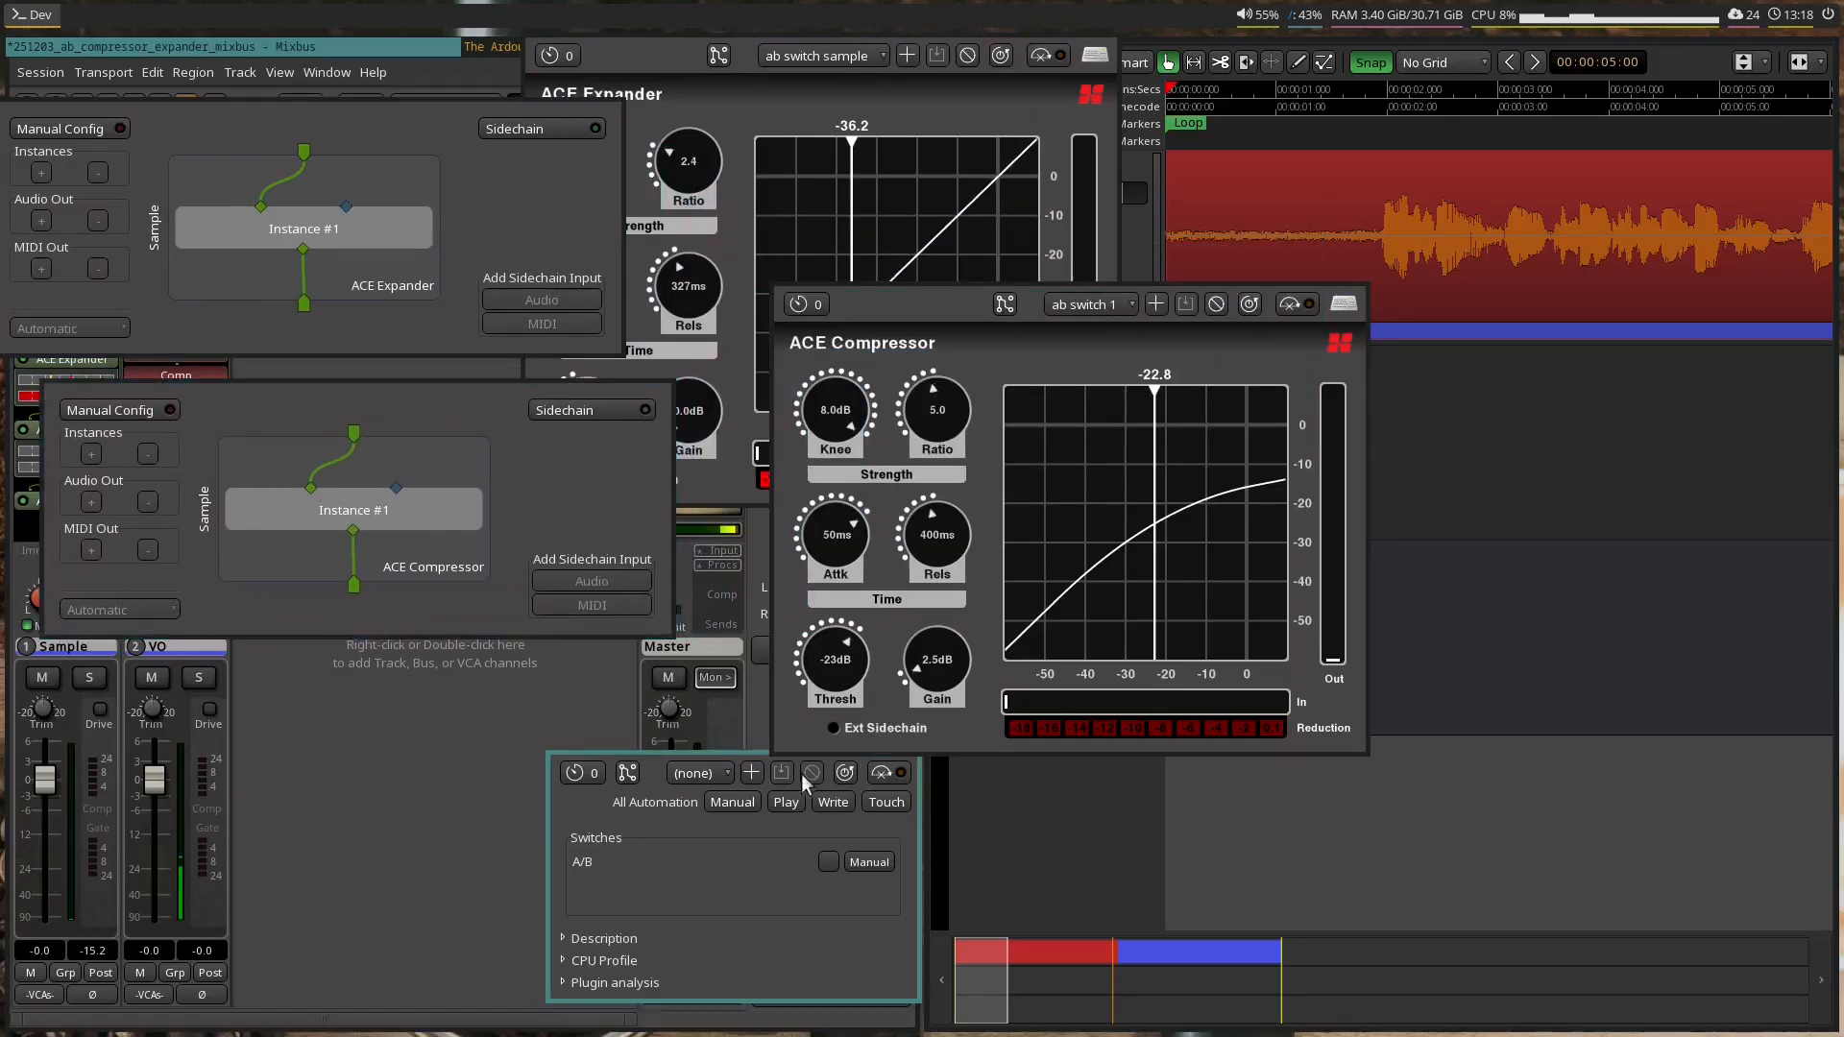
pyautogui.click(627, 772)
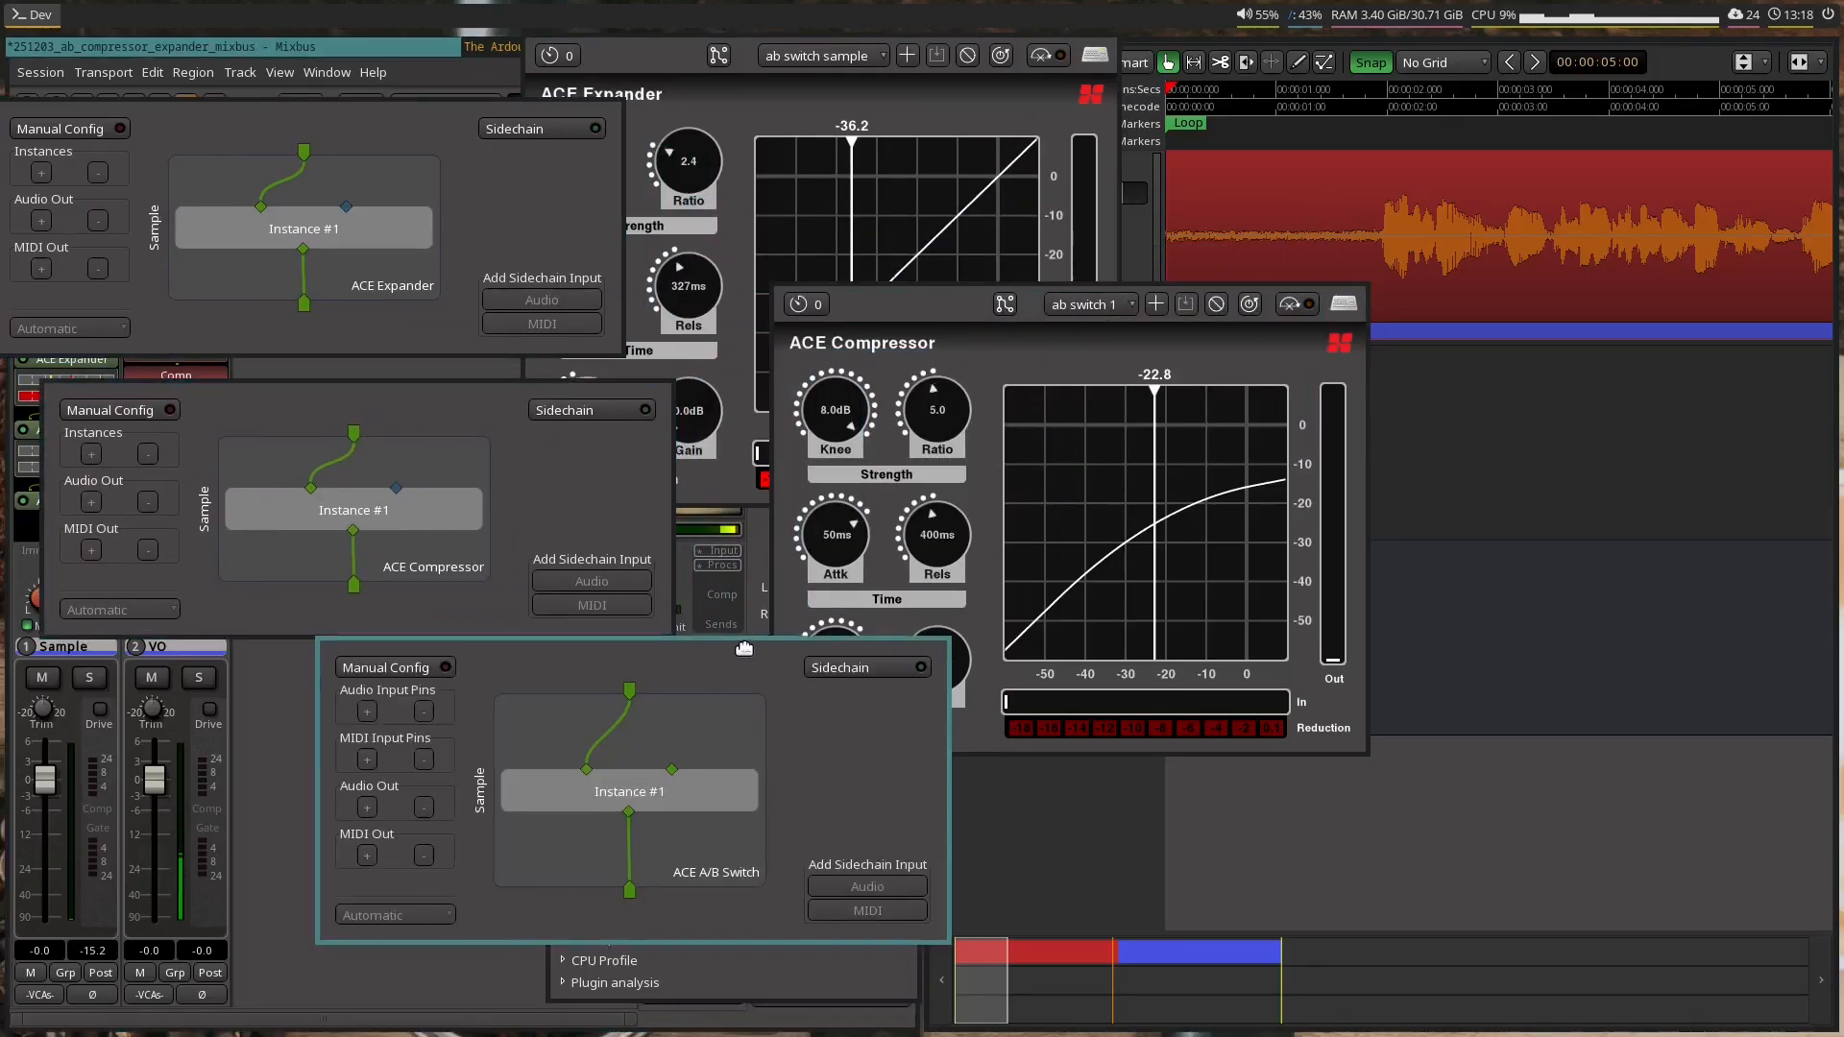
pyautogui.moveTo(744, 648); pyautogui.dragTo(519, 687)
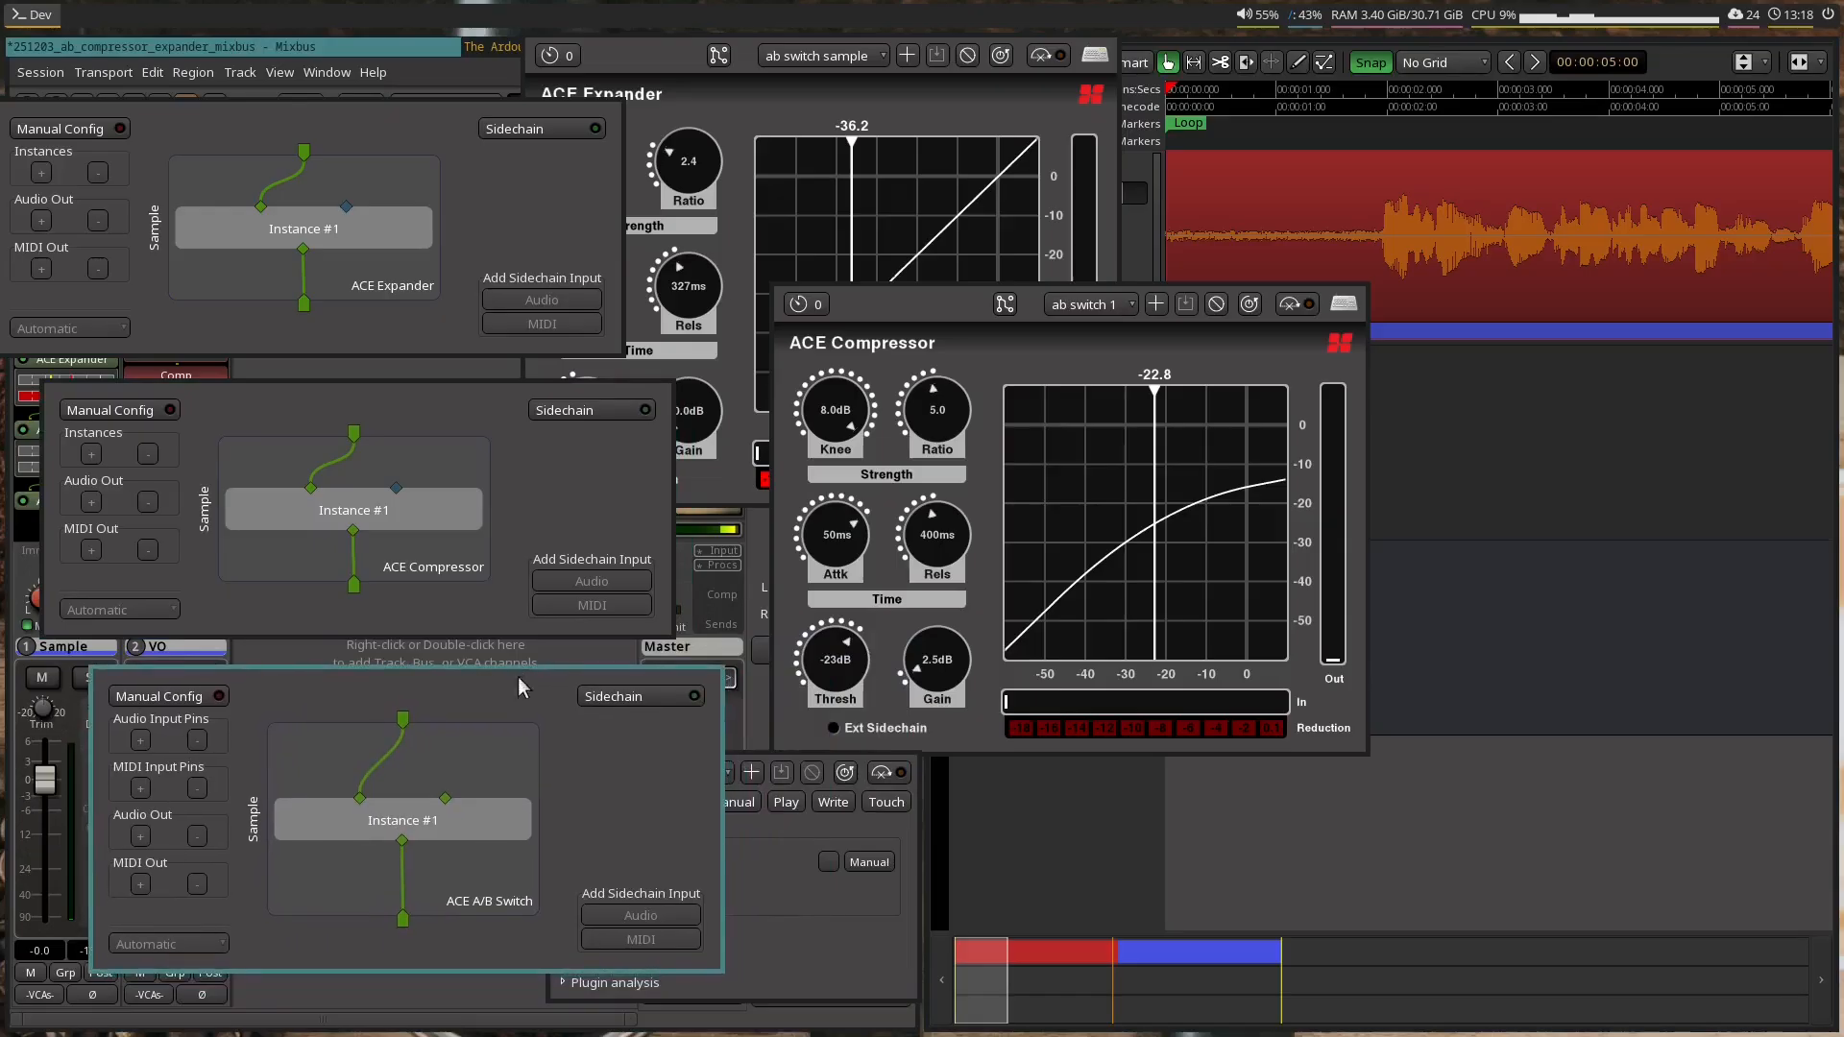
# - Enable Manual Config for all three plugins and add a second audio output to ACE Expander and ACE Compressor
pyautogui.click(512, 46)
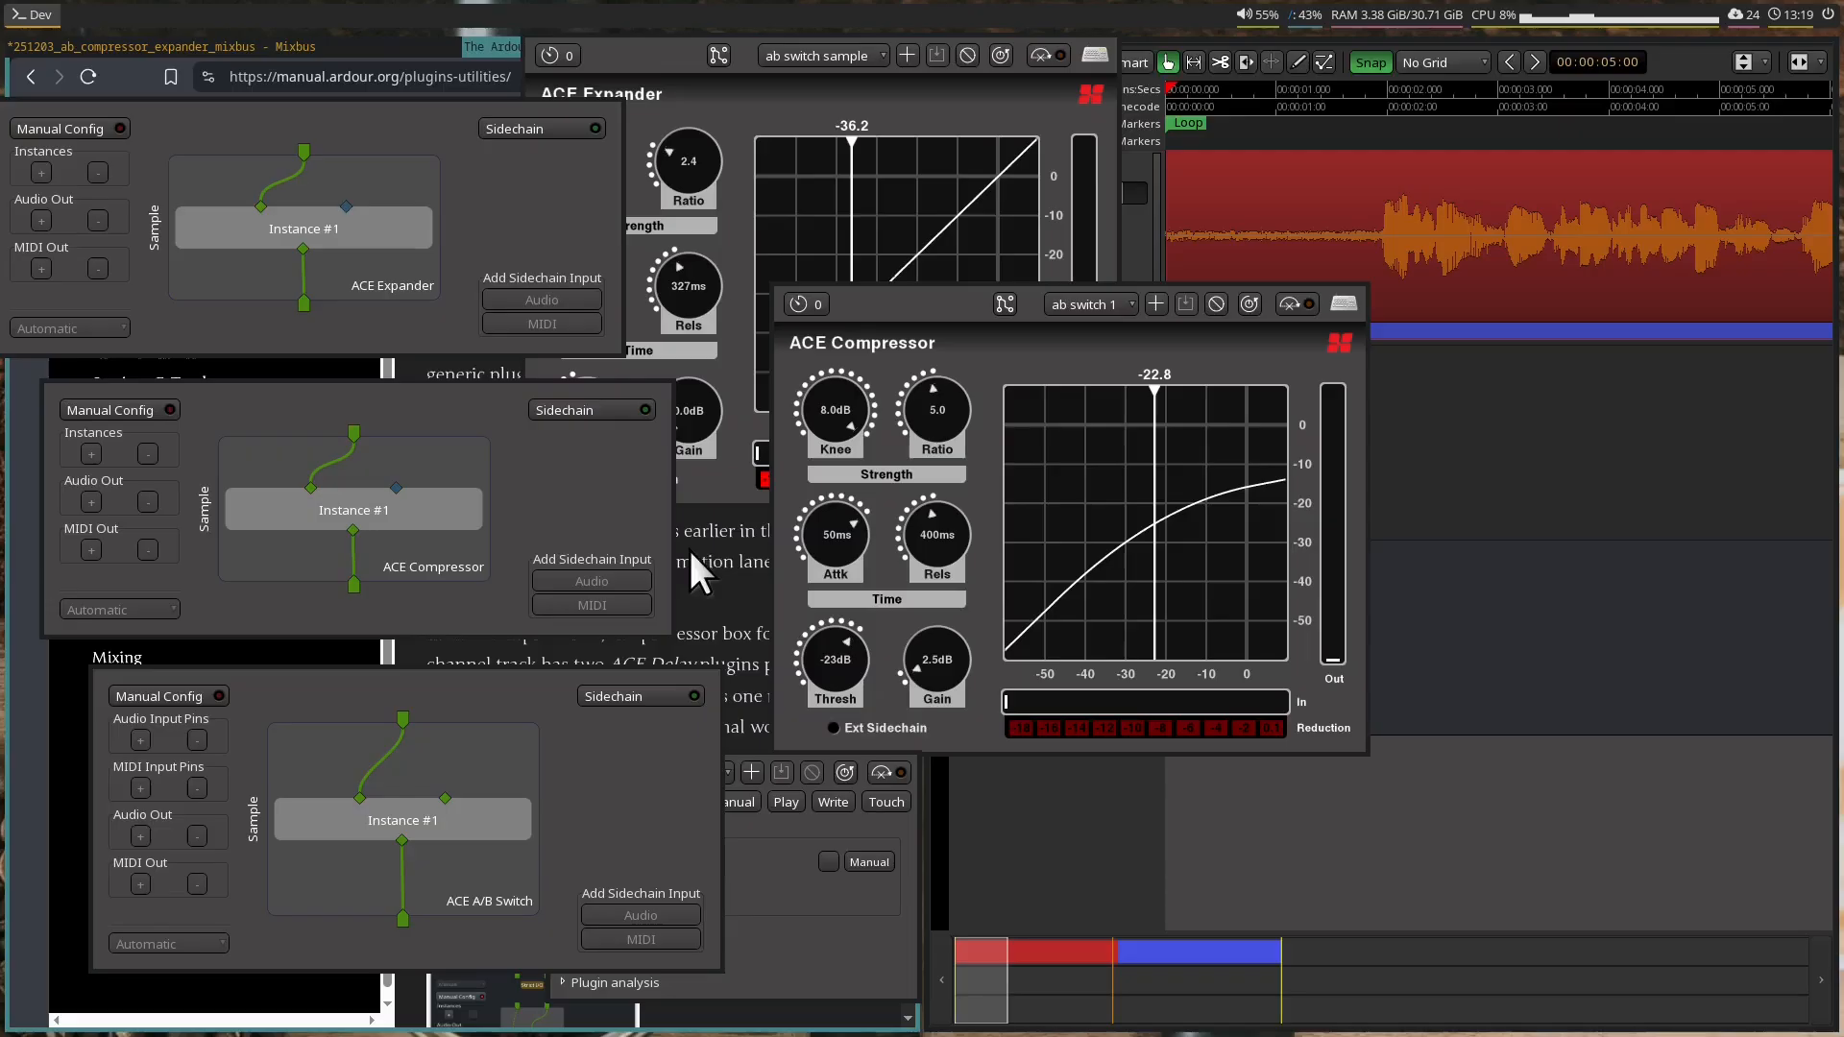
pyautogui.click(435, 50)
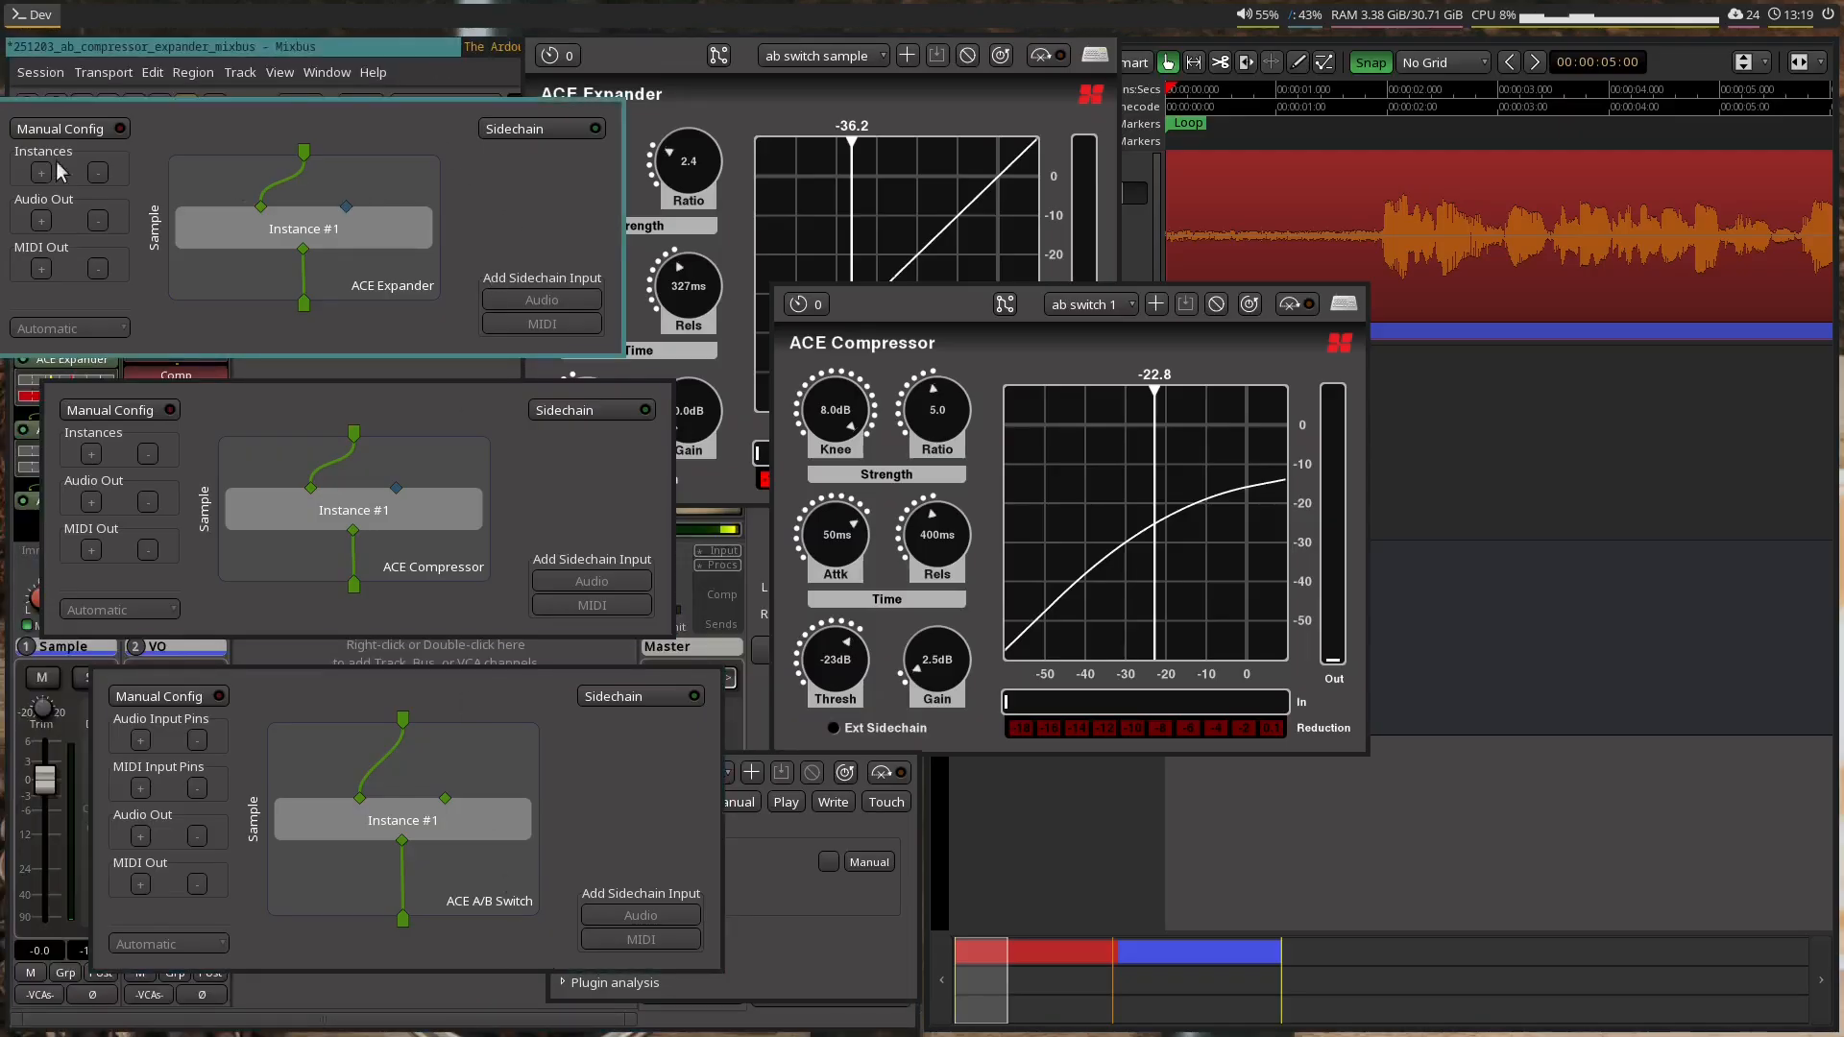
pyautogui.click(63, 130)
pyautogui.click(158, 407)
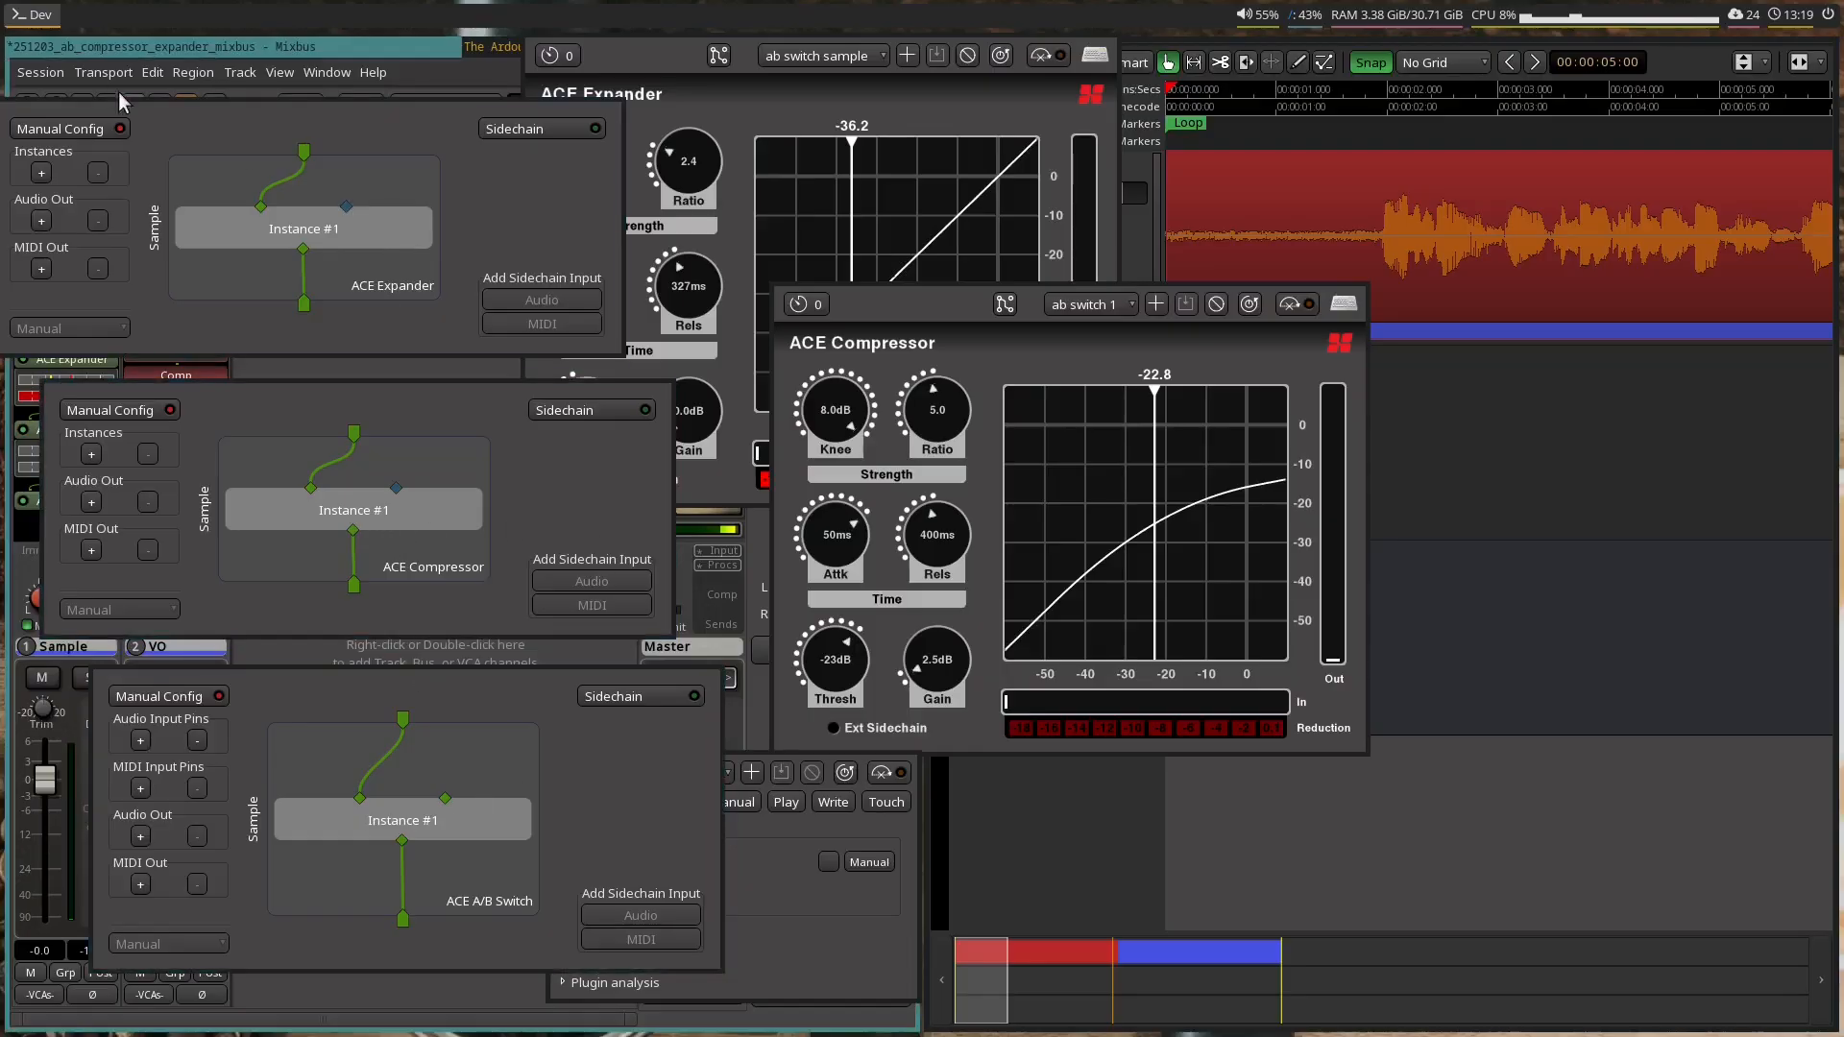
pyautogui.click(41, 220)
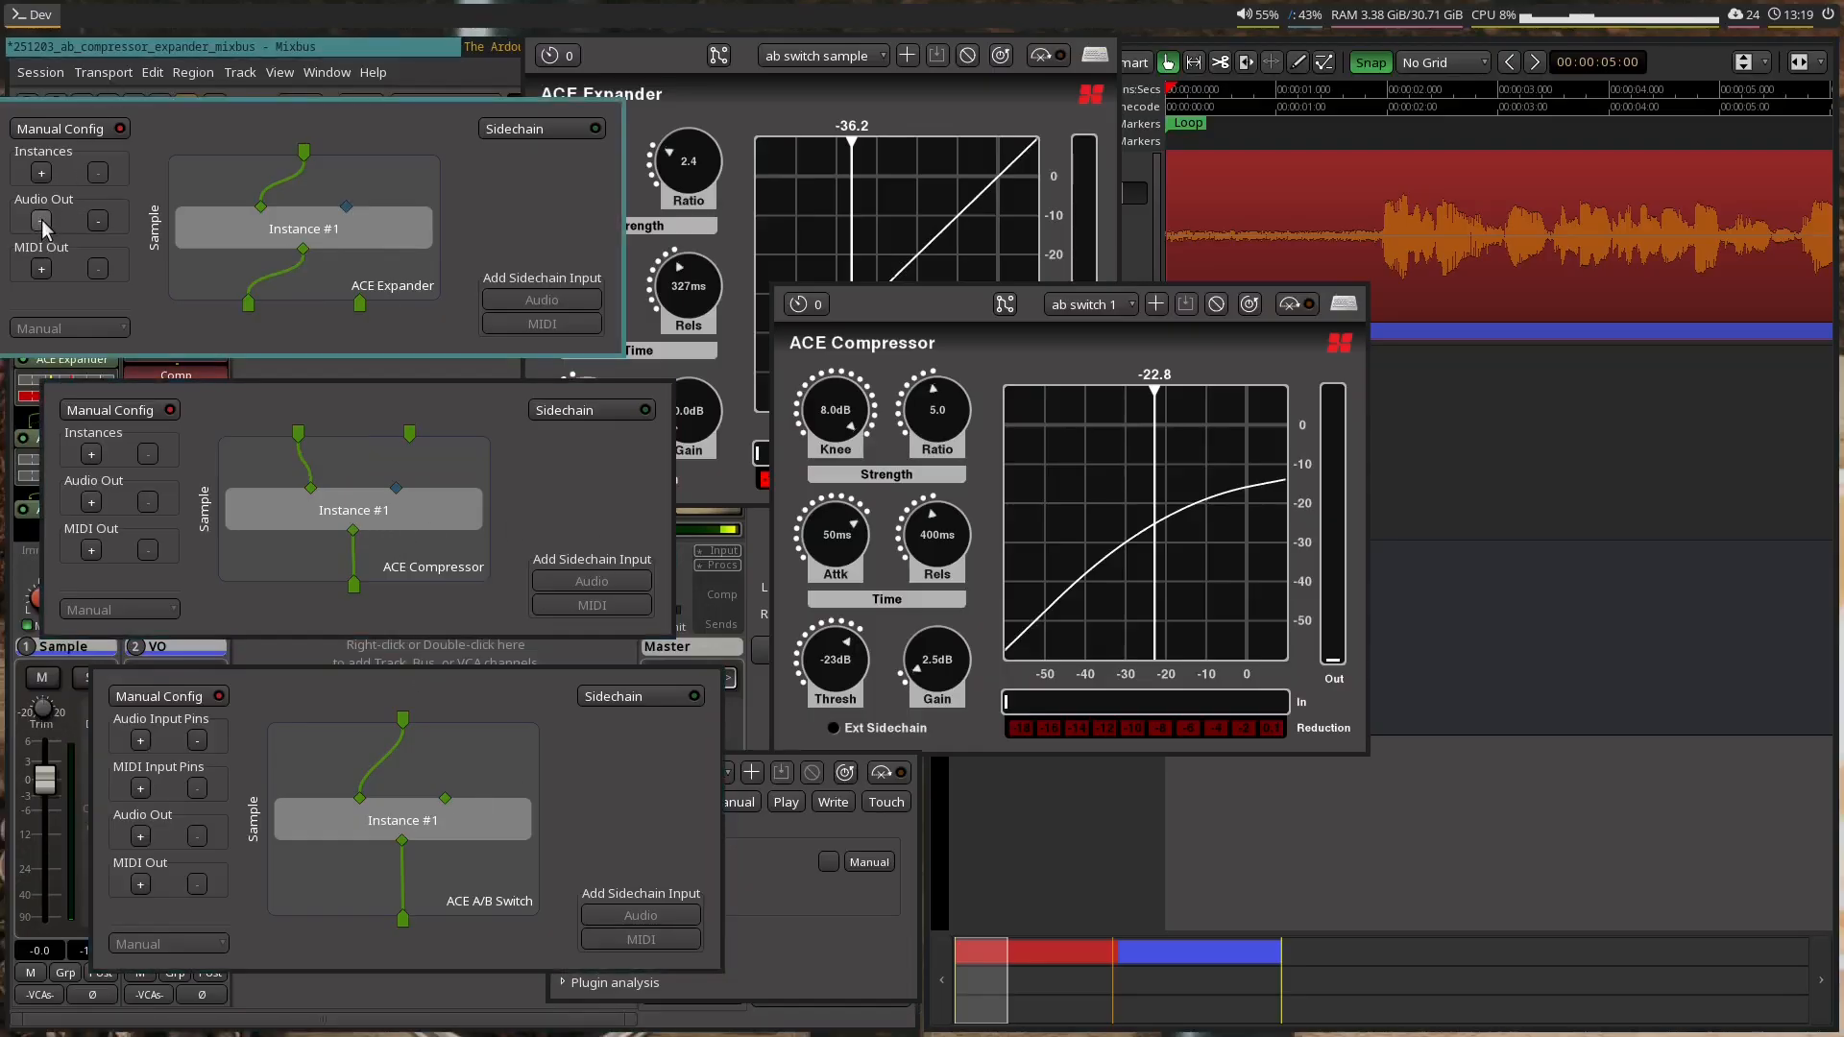
pyautogui.click(91, 502)
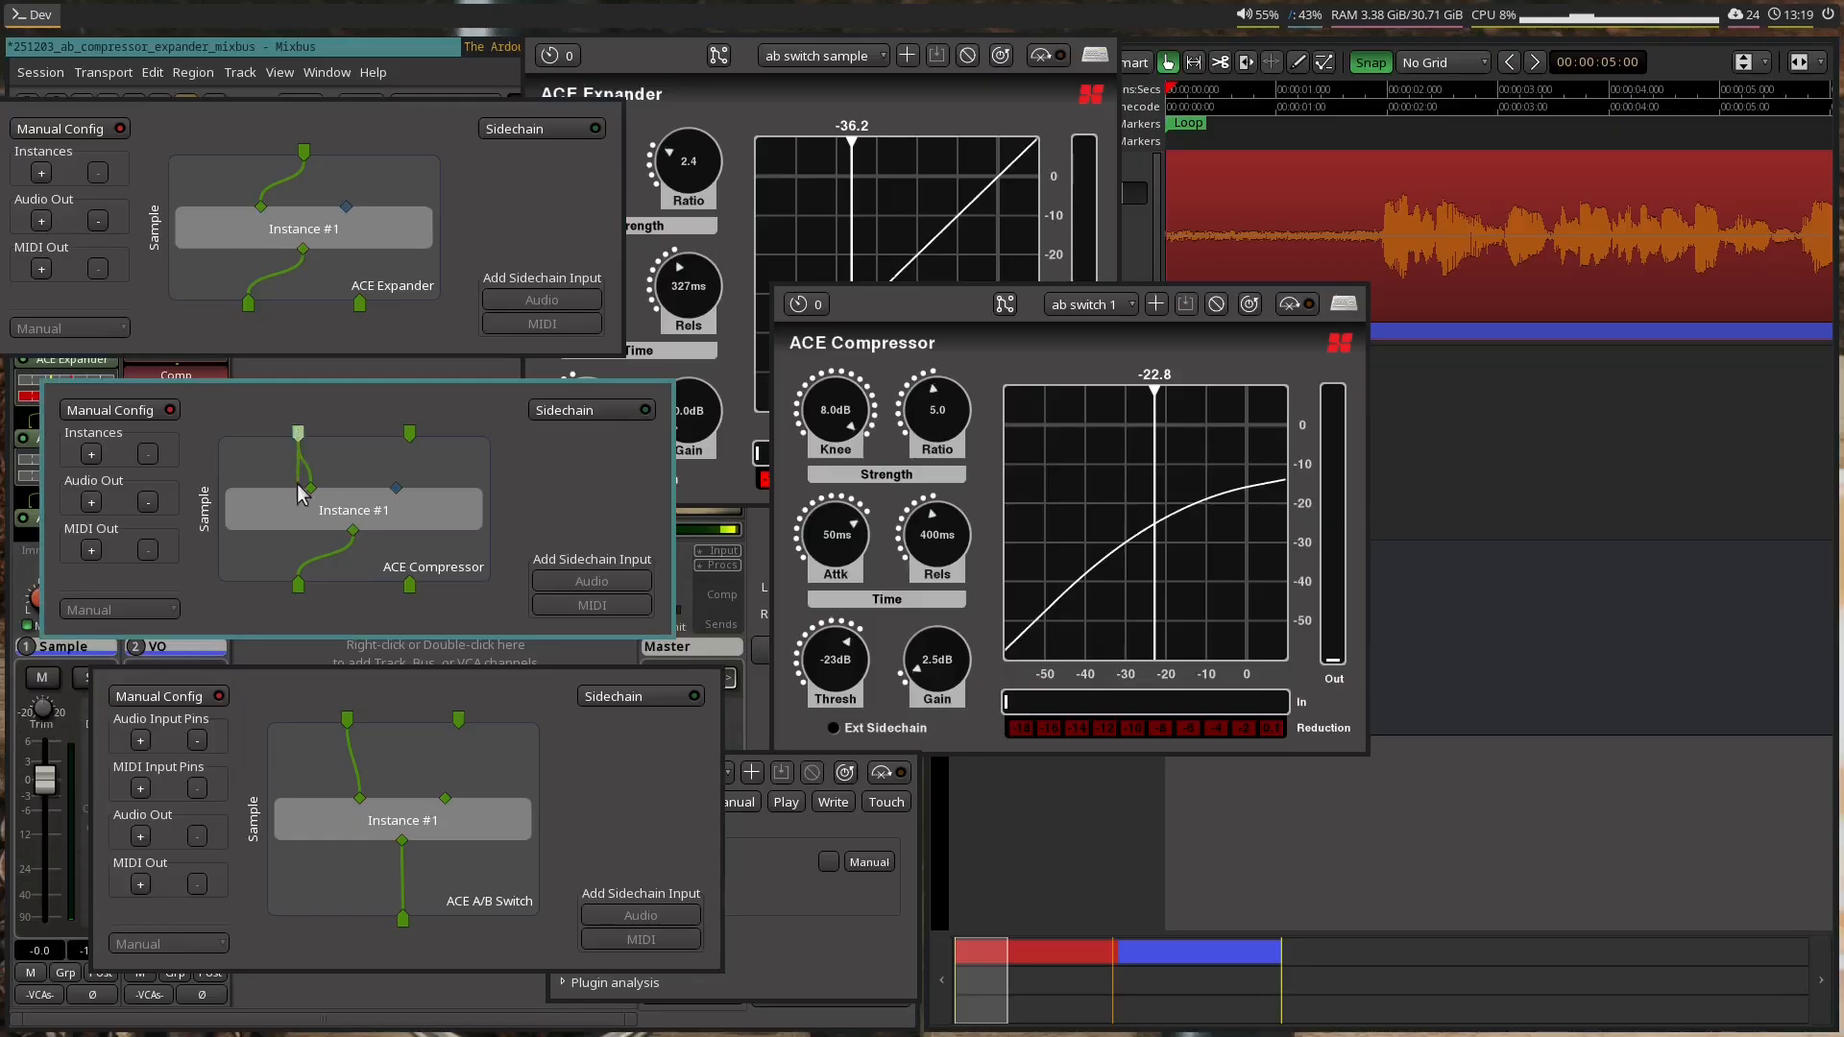
# - Create bypass connections from ACE Compressor's first input to its first output and from ACE Expander's input to its second output
pyautogui.click(299, 567)
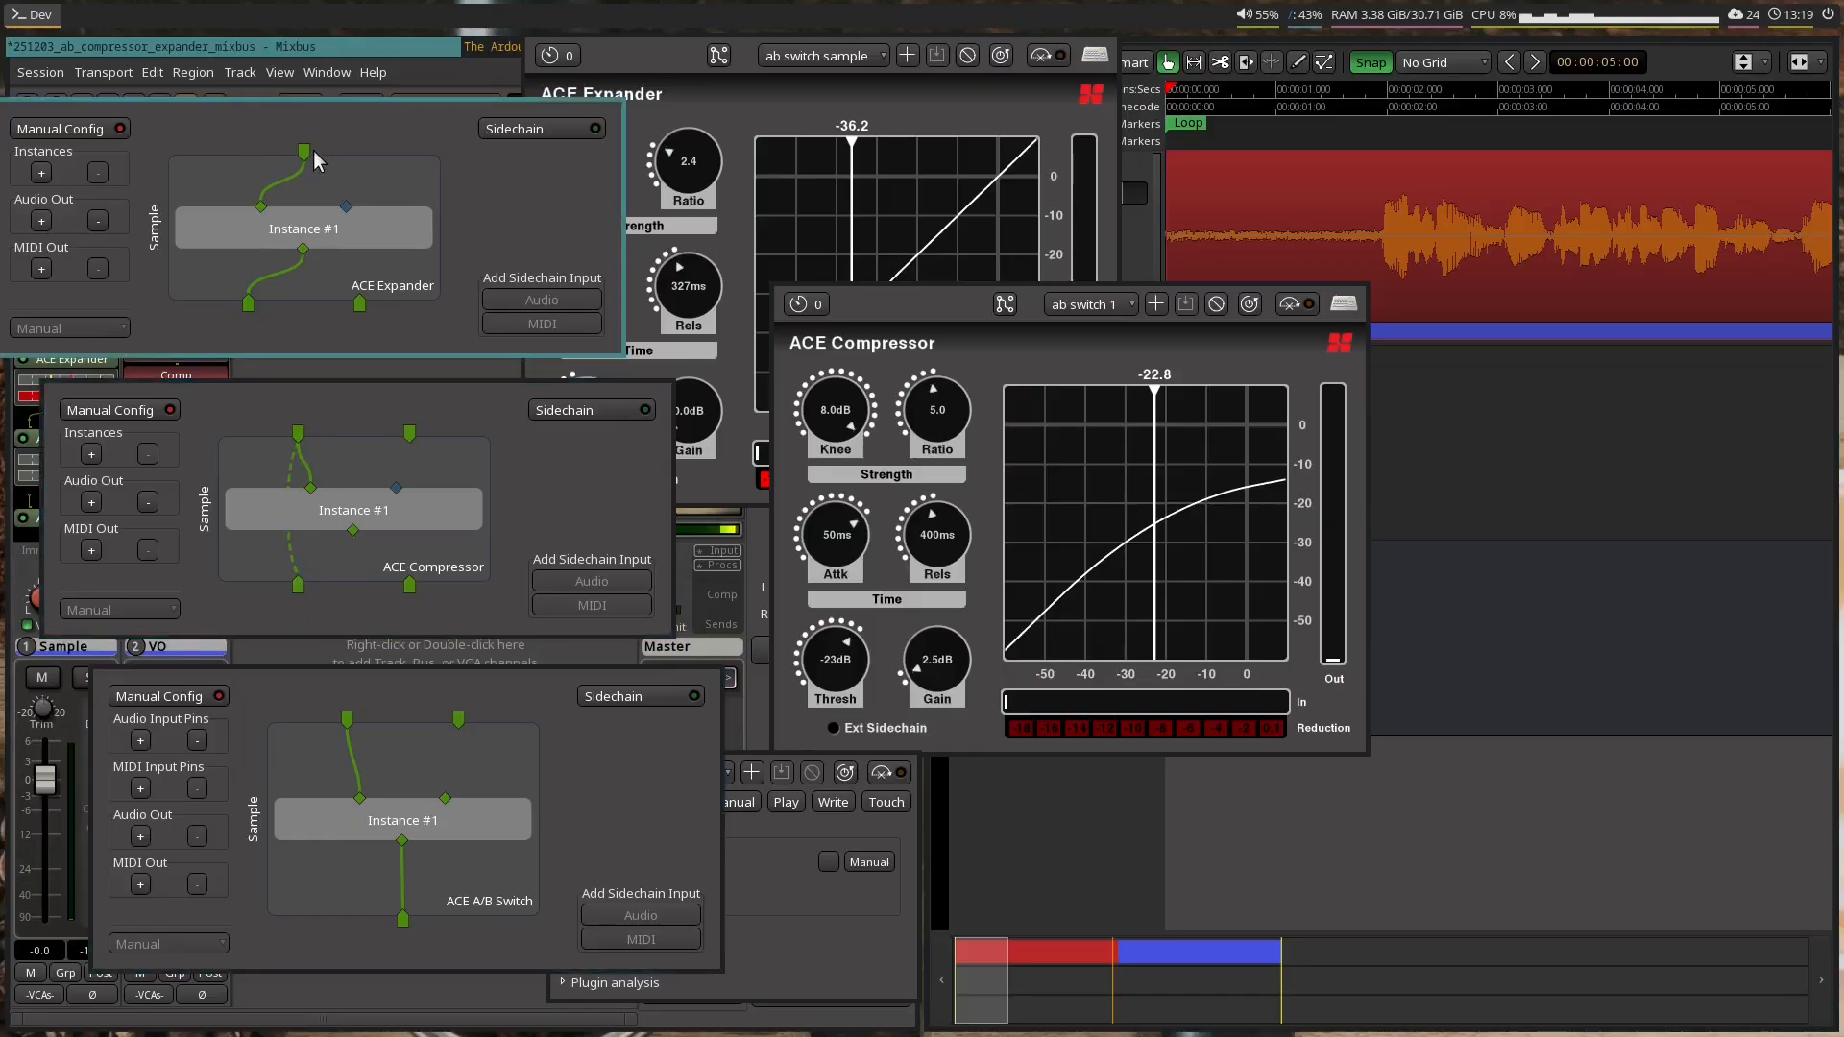
pyautogui.moveTo(344, 150); pyautogui.dragTo(361, 305)
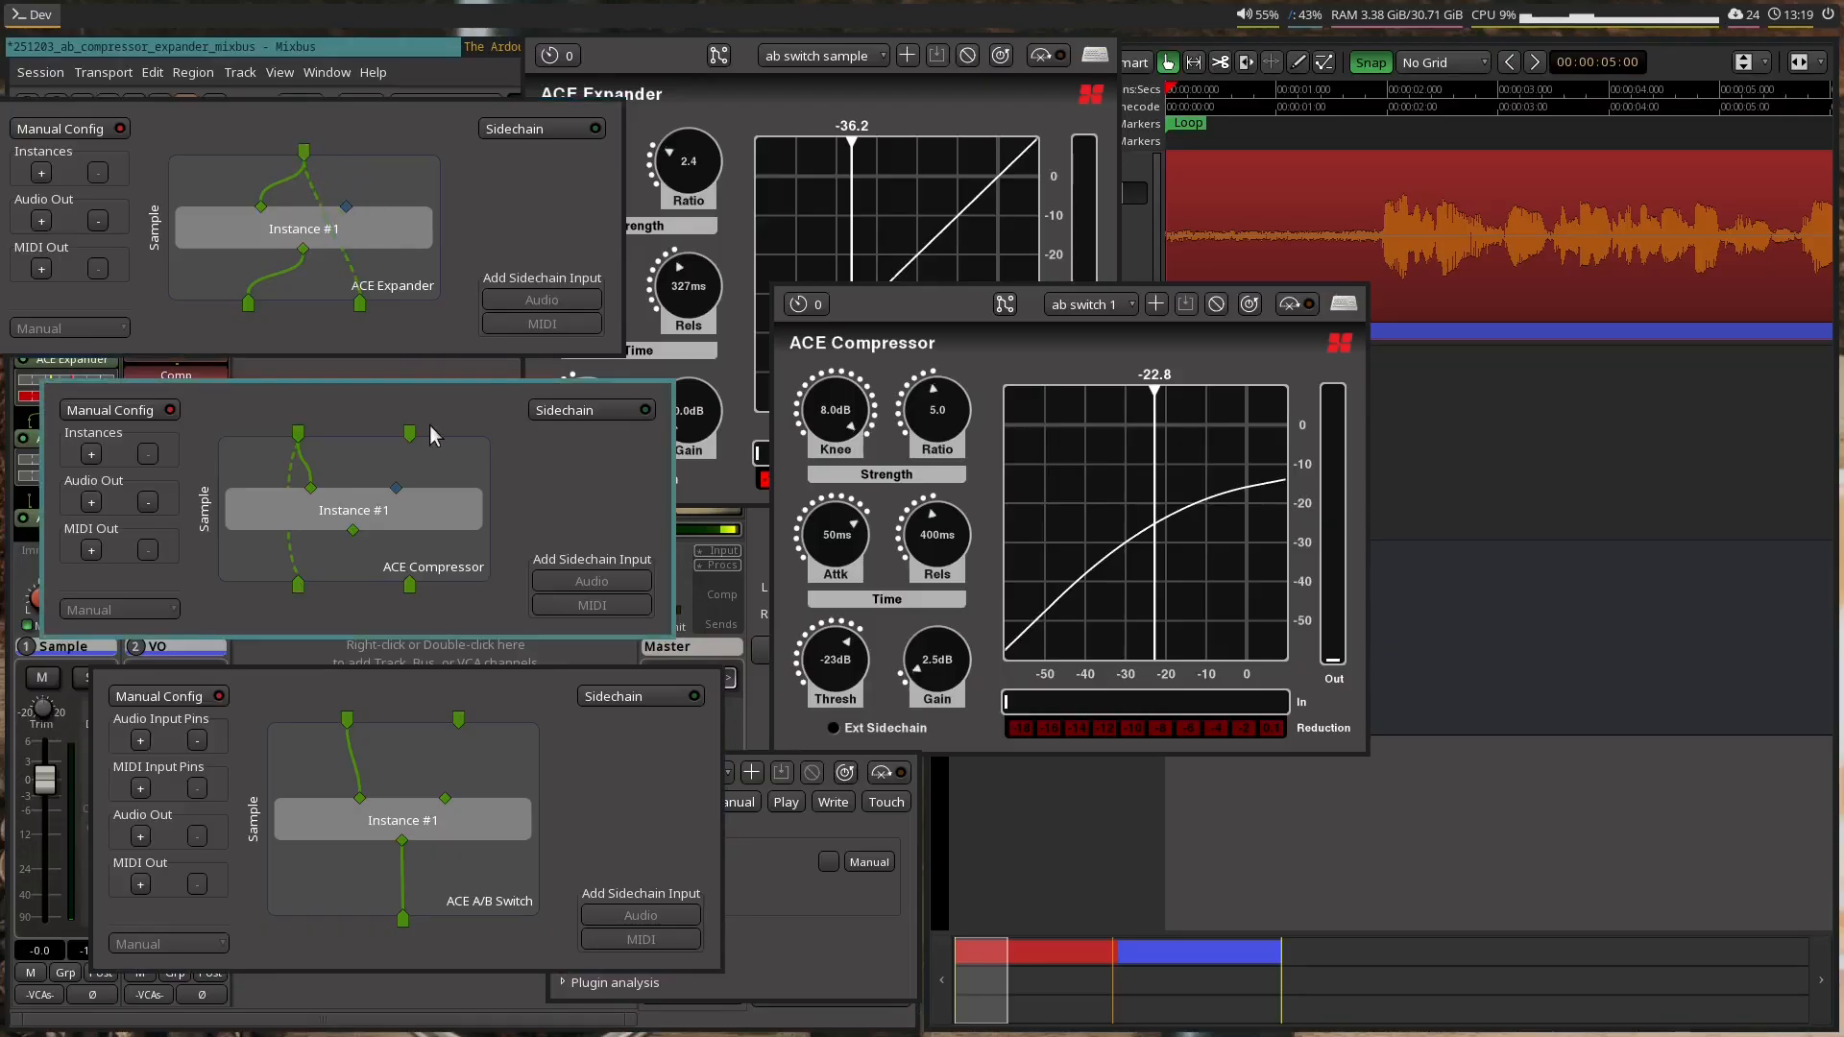
# - Route ACE Compressor's second input through the plugin to its second output, and connect ACE A/B Switch's second input to its second pin
pyautogui.moveTo(412, 434); pyautogui.dragTo(411, 586)
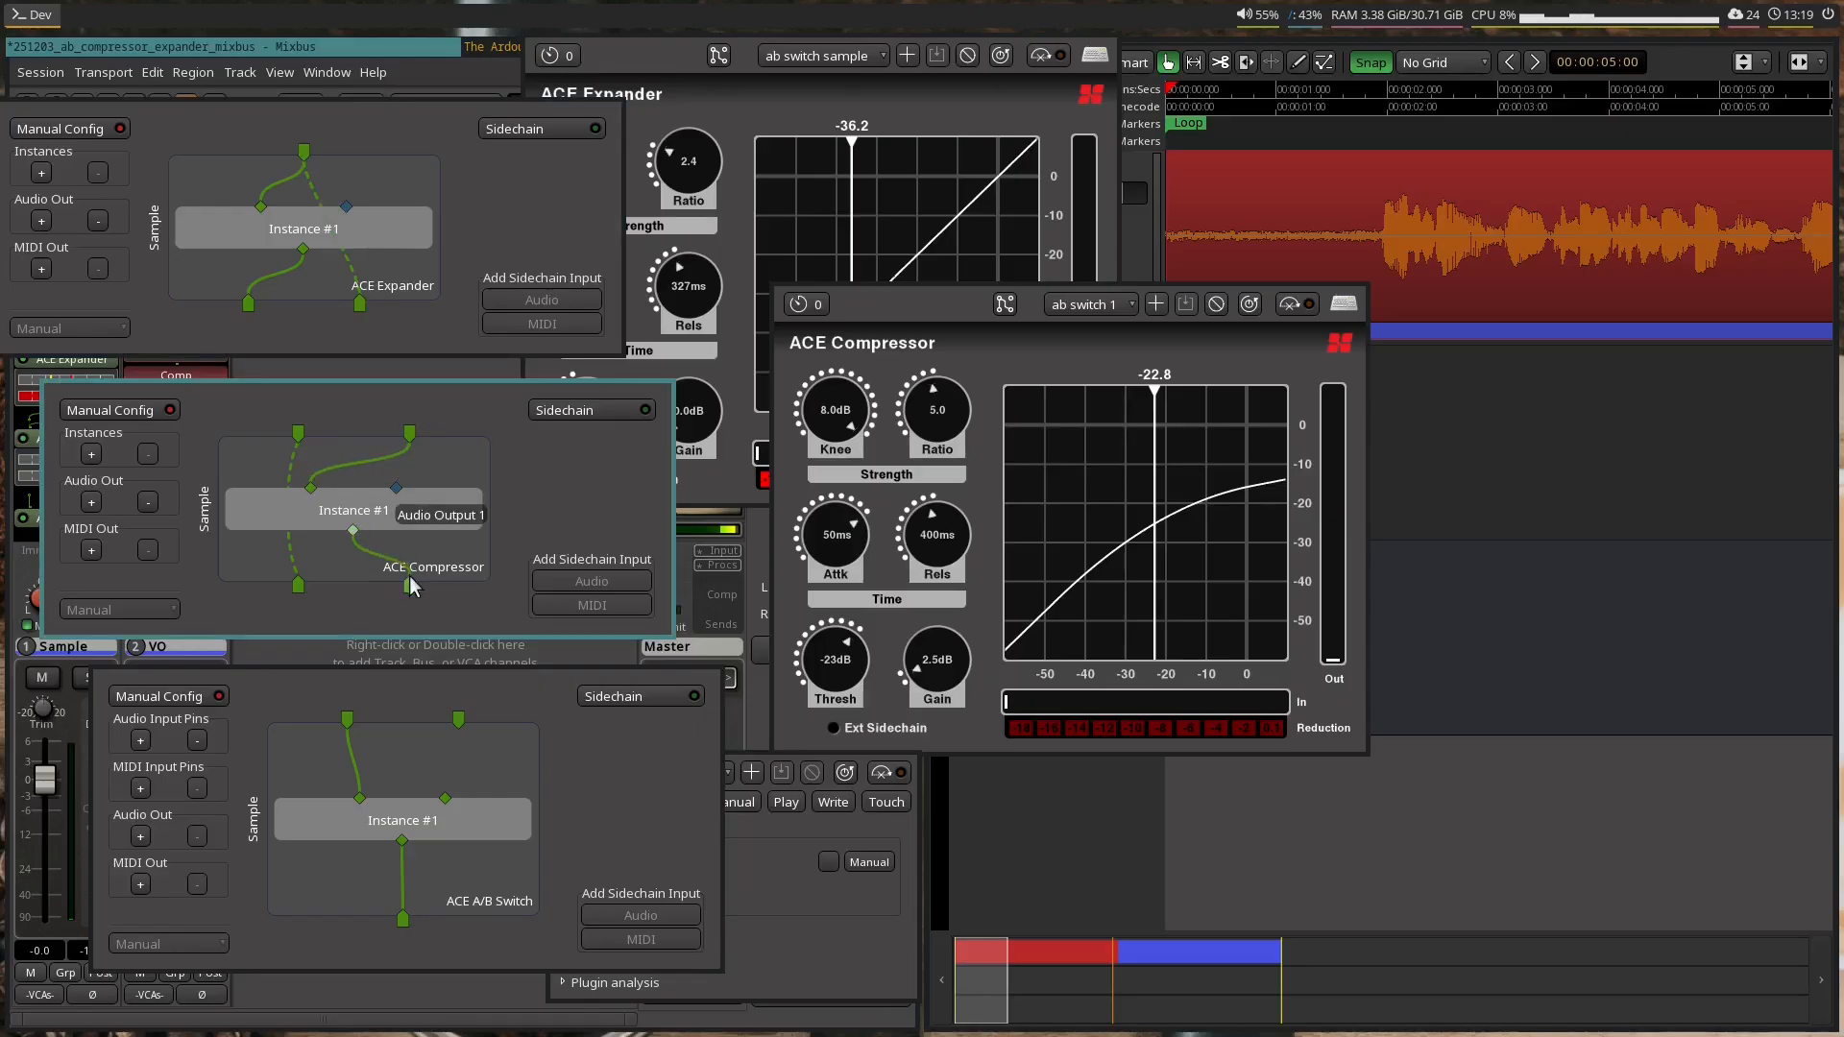
pyautogui.moveTo(458, 718); pyautogui.dragTo(445, 799)
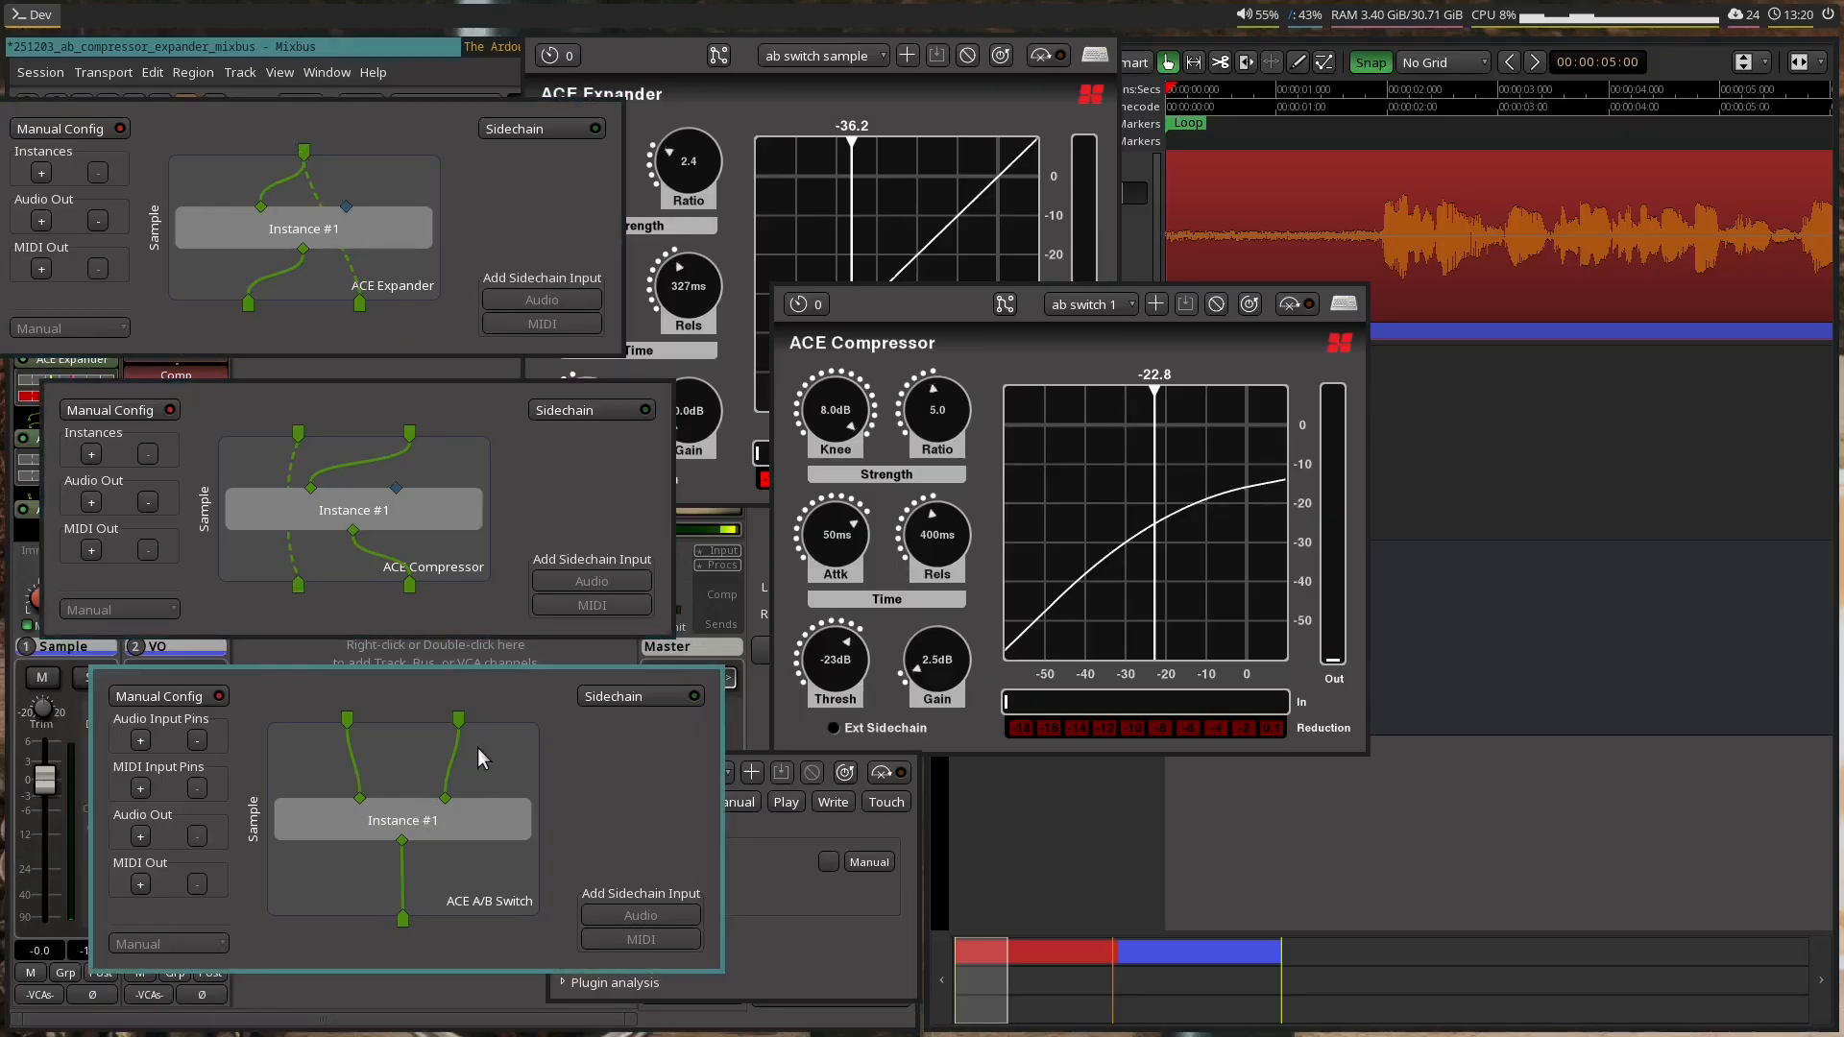
# - Close the three pin connection windows and turn on the A/B control in ACE A/B Switch
pyautogui.press('super+shift+q')
pyautogui.press('super+shift+q')
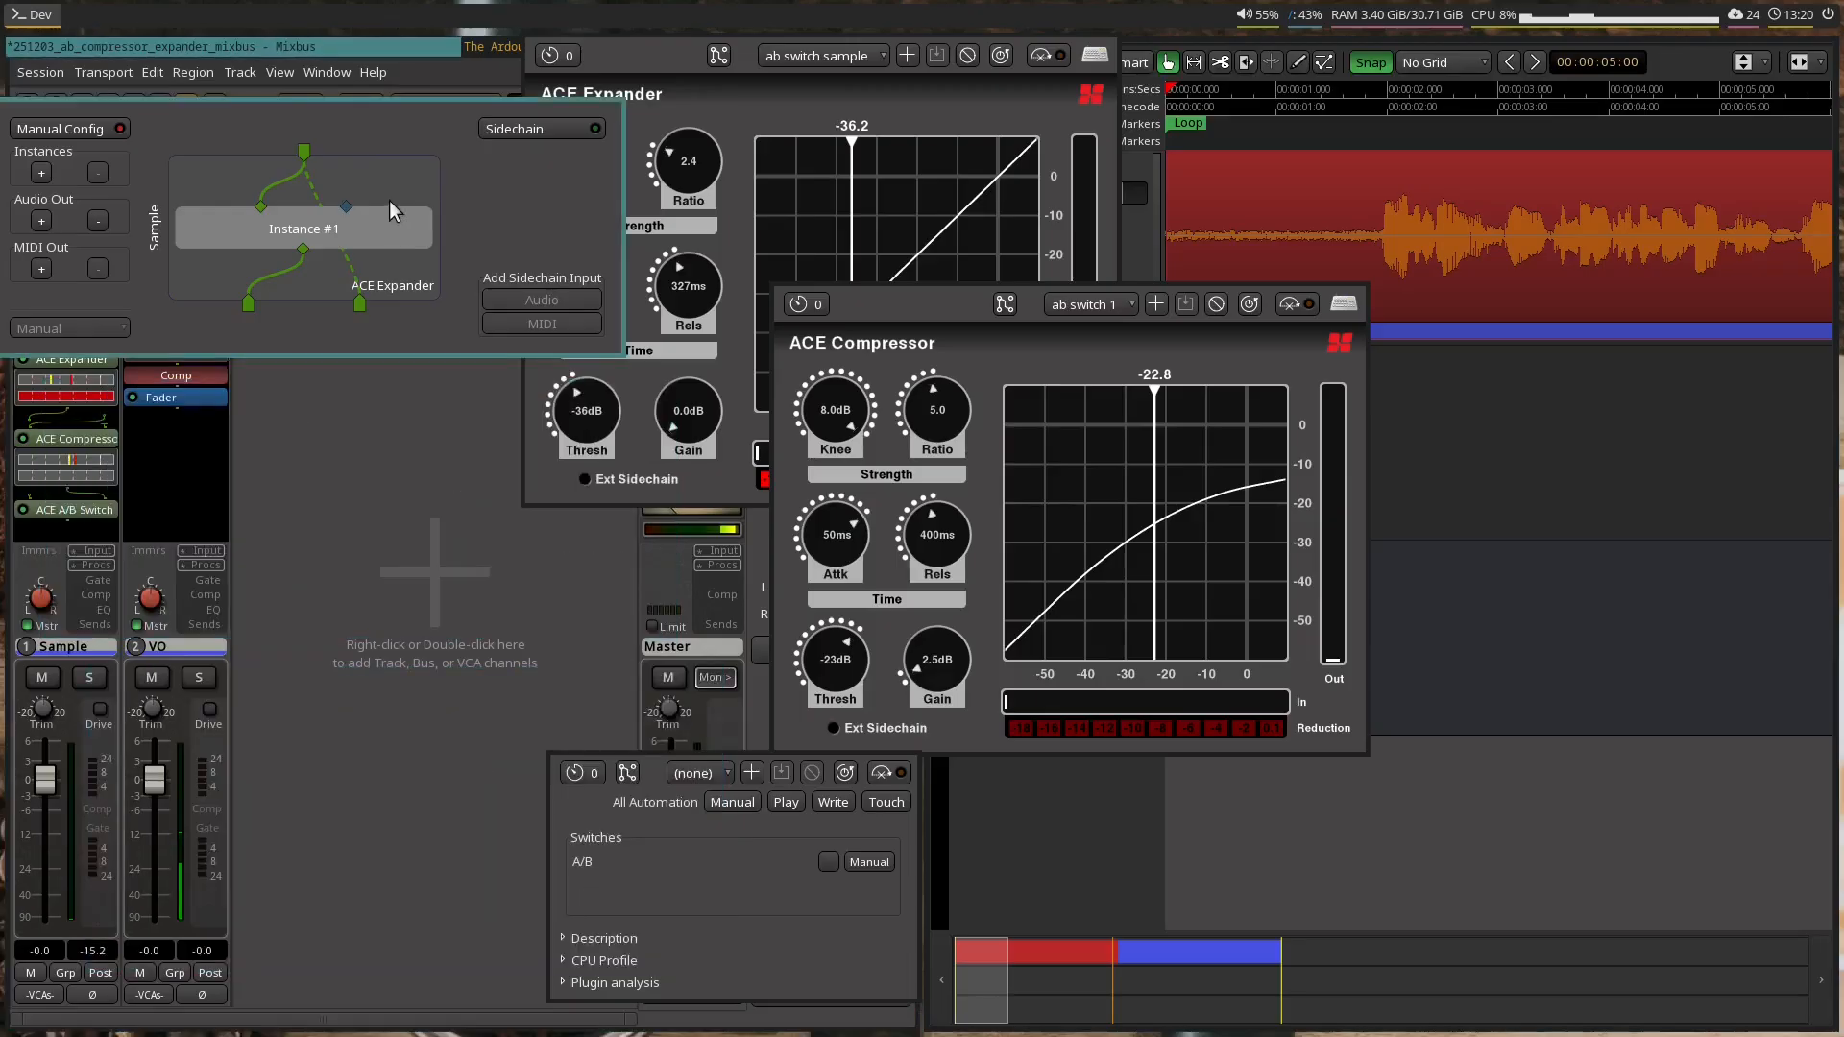
pyautogui.press('super+shift+q')
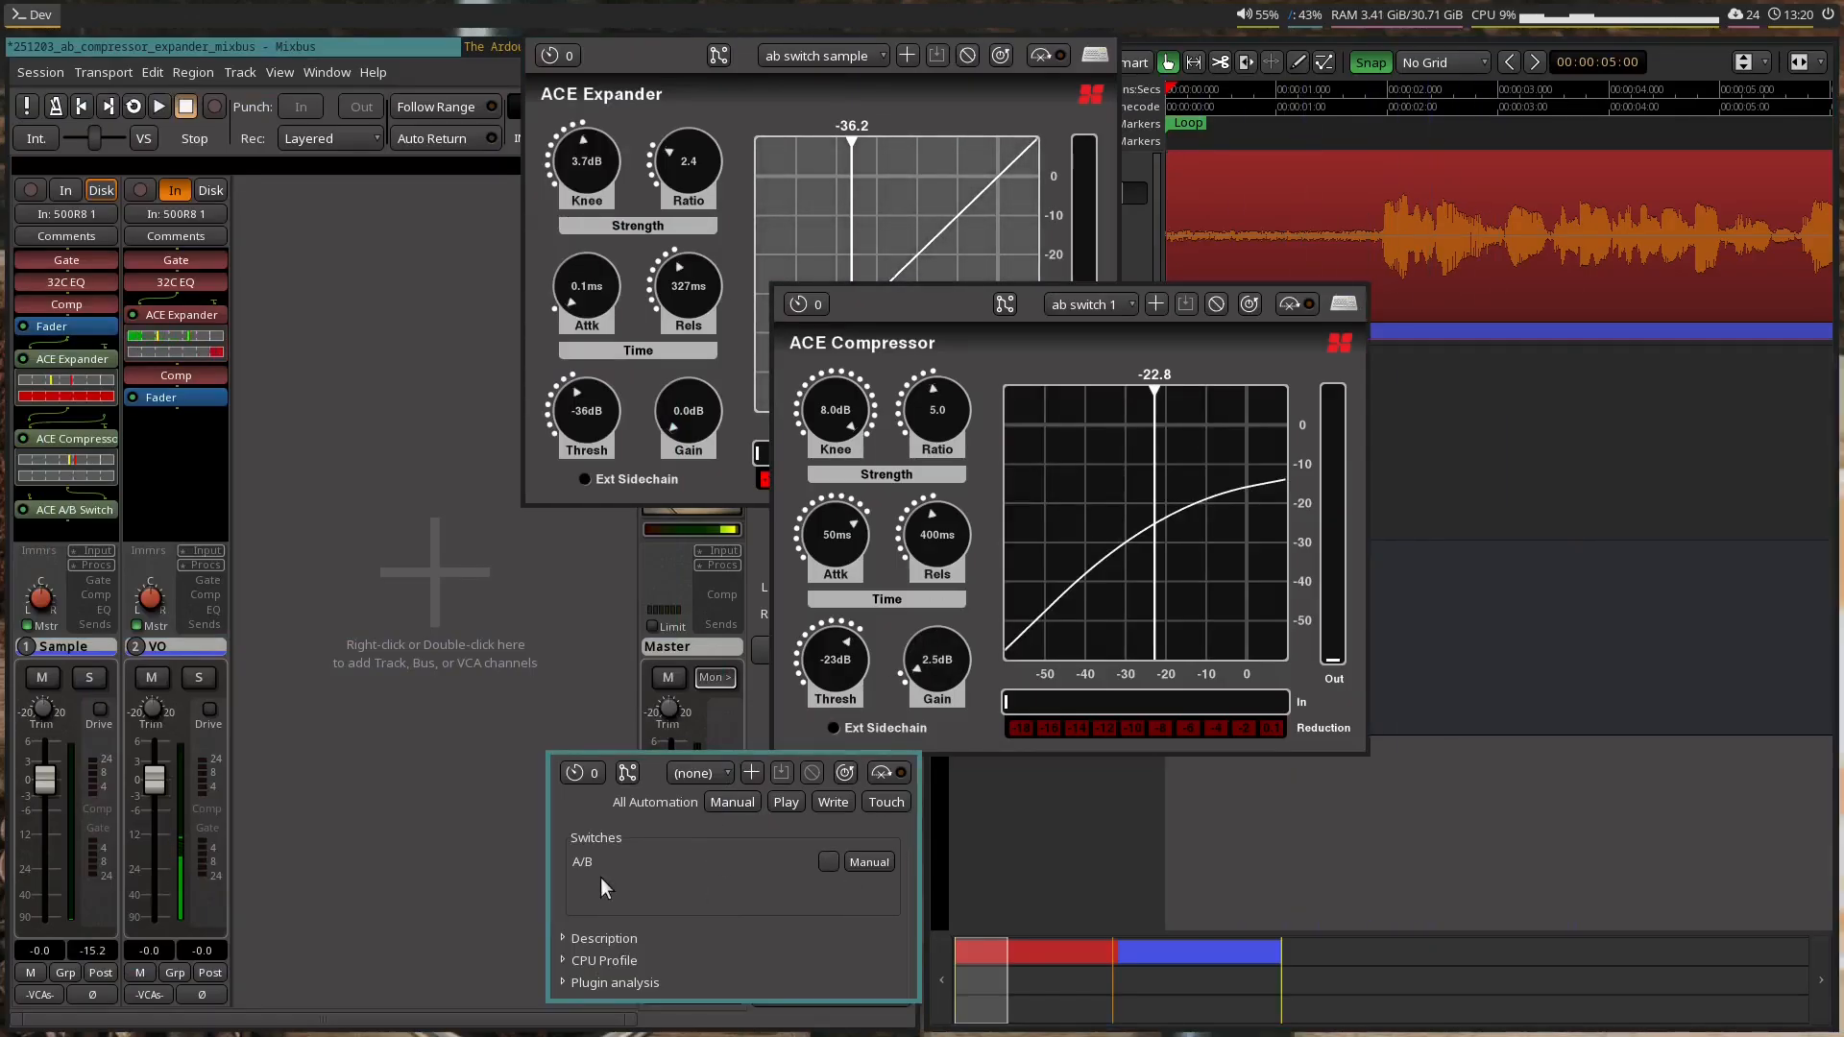
pyautogui.click(827, 862)
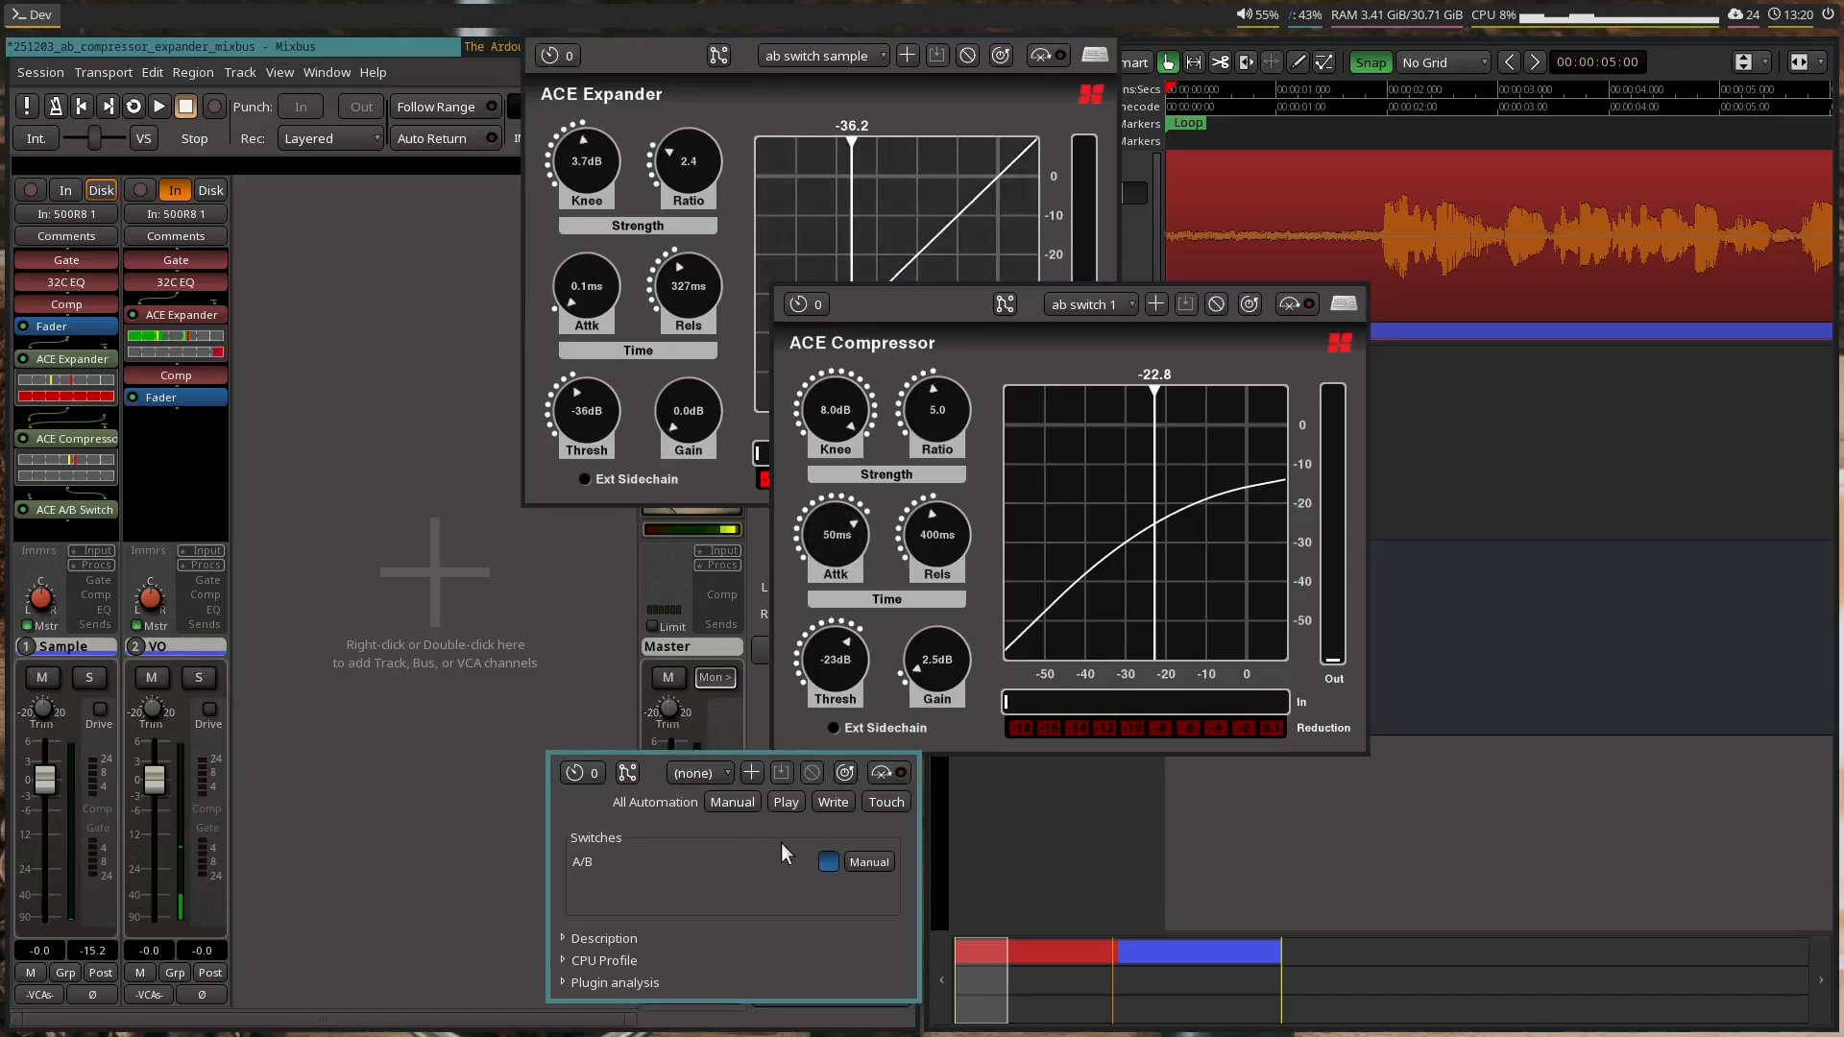
# - Turn off the A/B control and move the ACE Expander and ACE Compressor windows over the mixer, clear of the editor
pyautogui.click(828, 863)
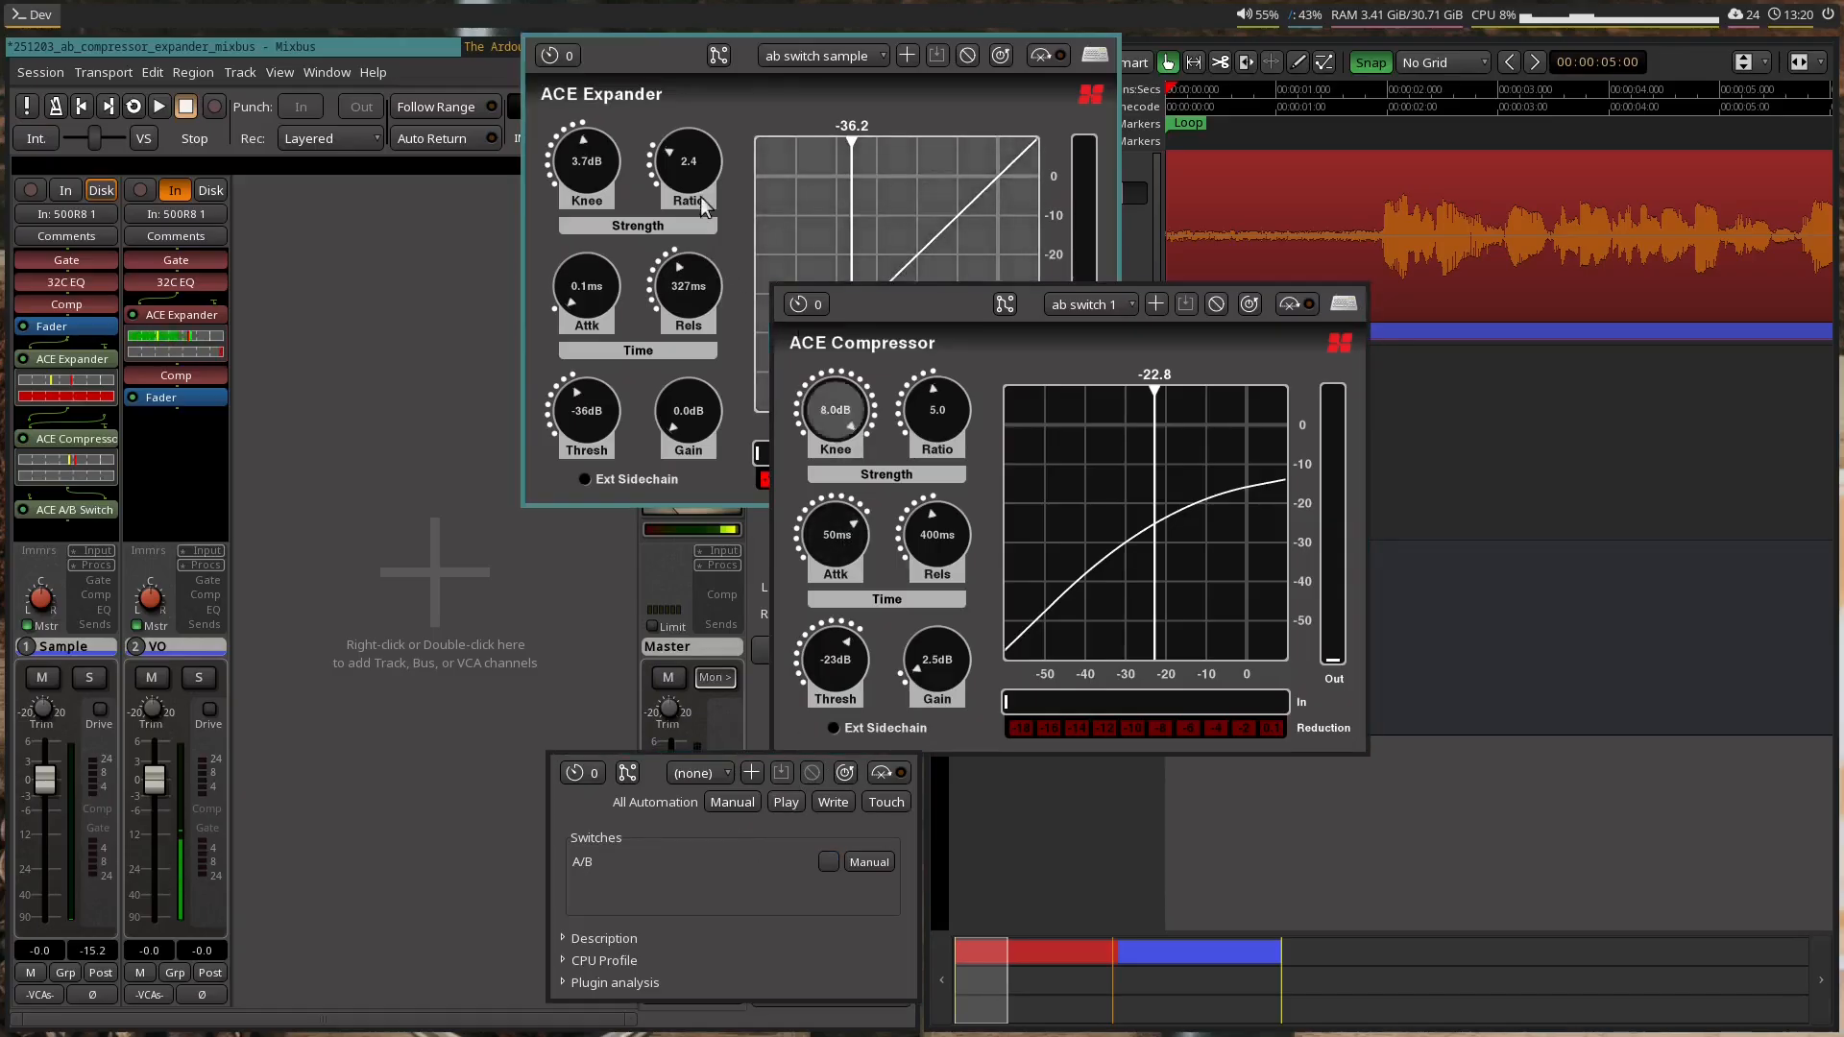
pyautogui.moveTo(649, 39); pyautogui.dragTo(334, 65)
pyautogui.moveTo(916, 296); pyautogui.dragTo(217, 510)
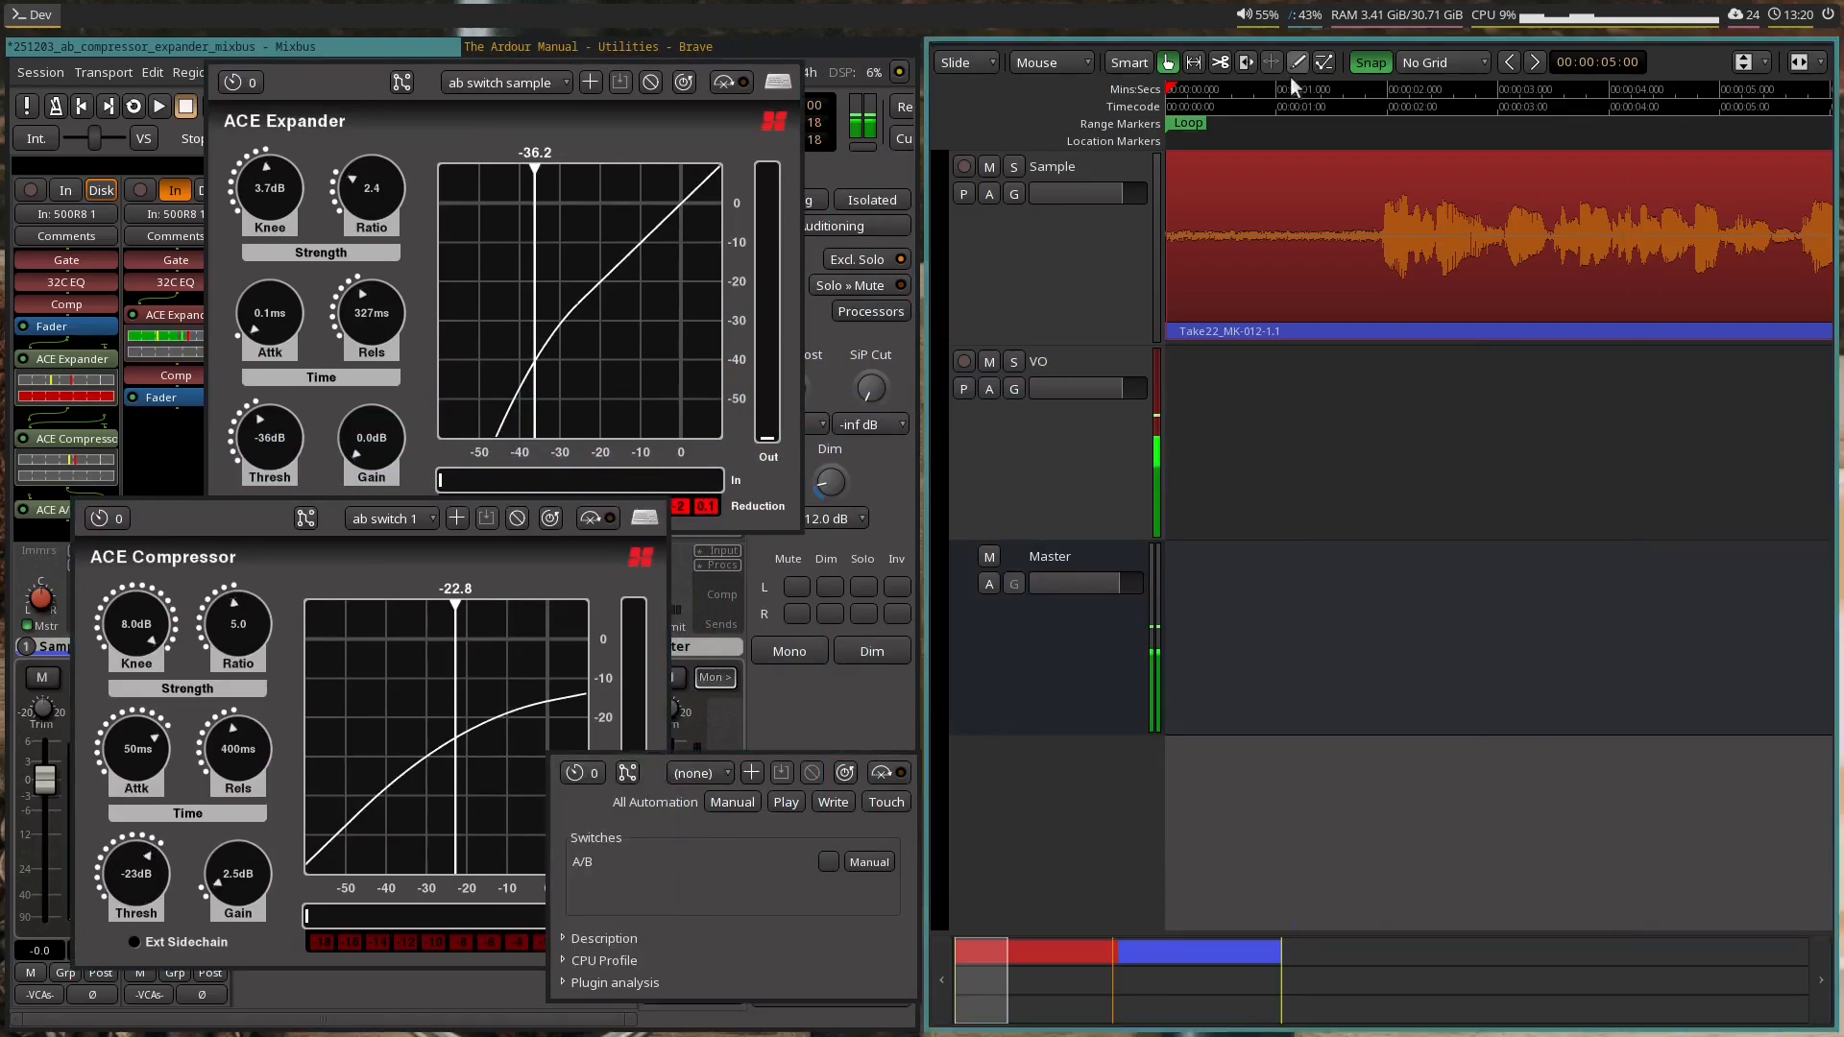
# - Select roughly the first four seconds of the Sample track as a range and play that range in a loop
pyautogui.click(1437, 247)
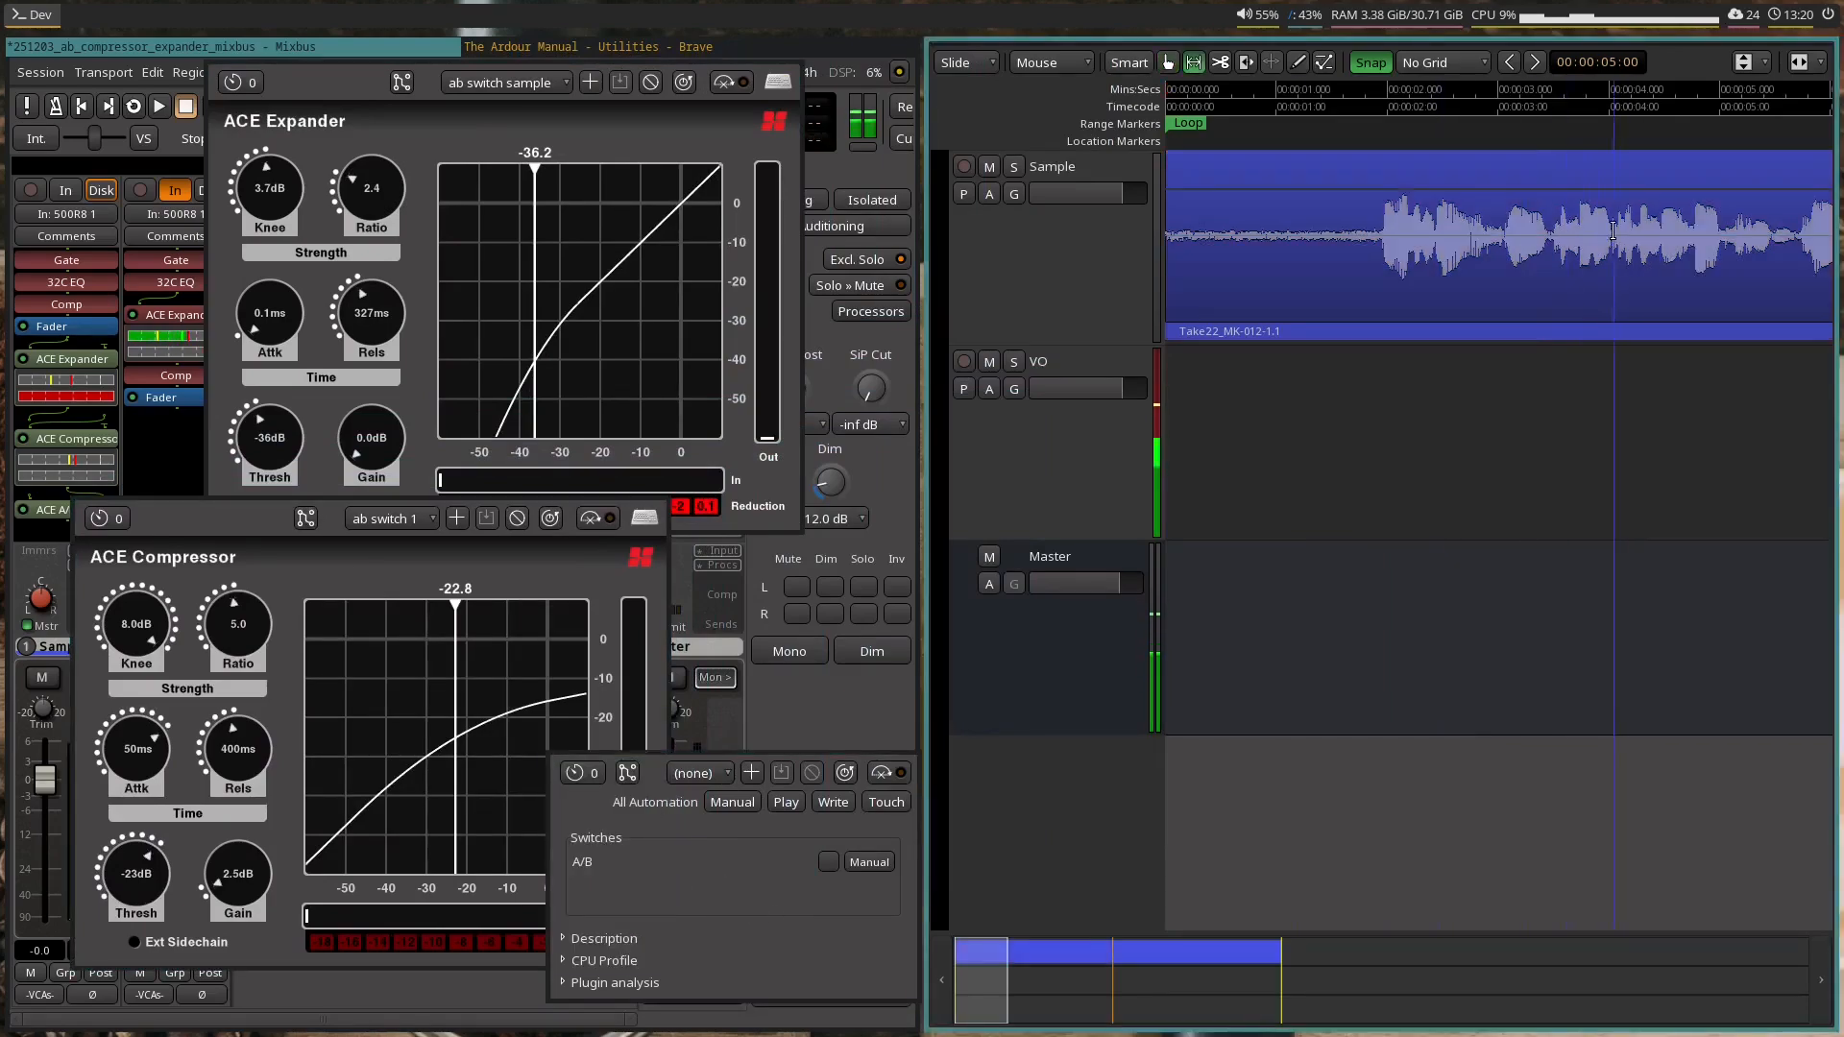
pyautogui.moveTo(1620, 240); pyautogui.dragTo(1183, 154)
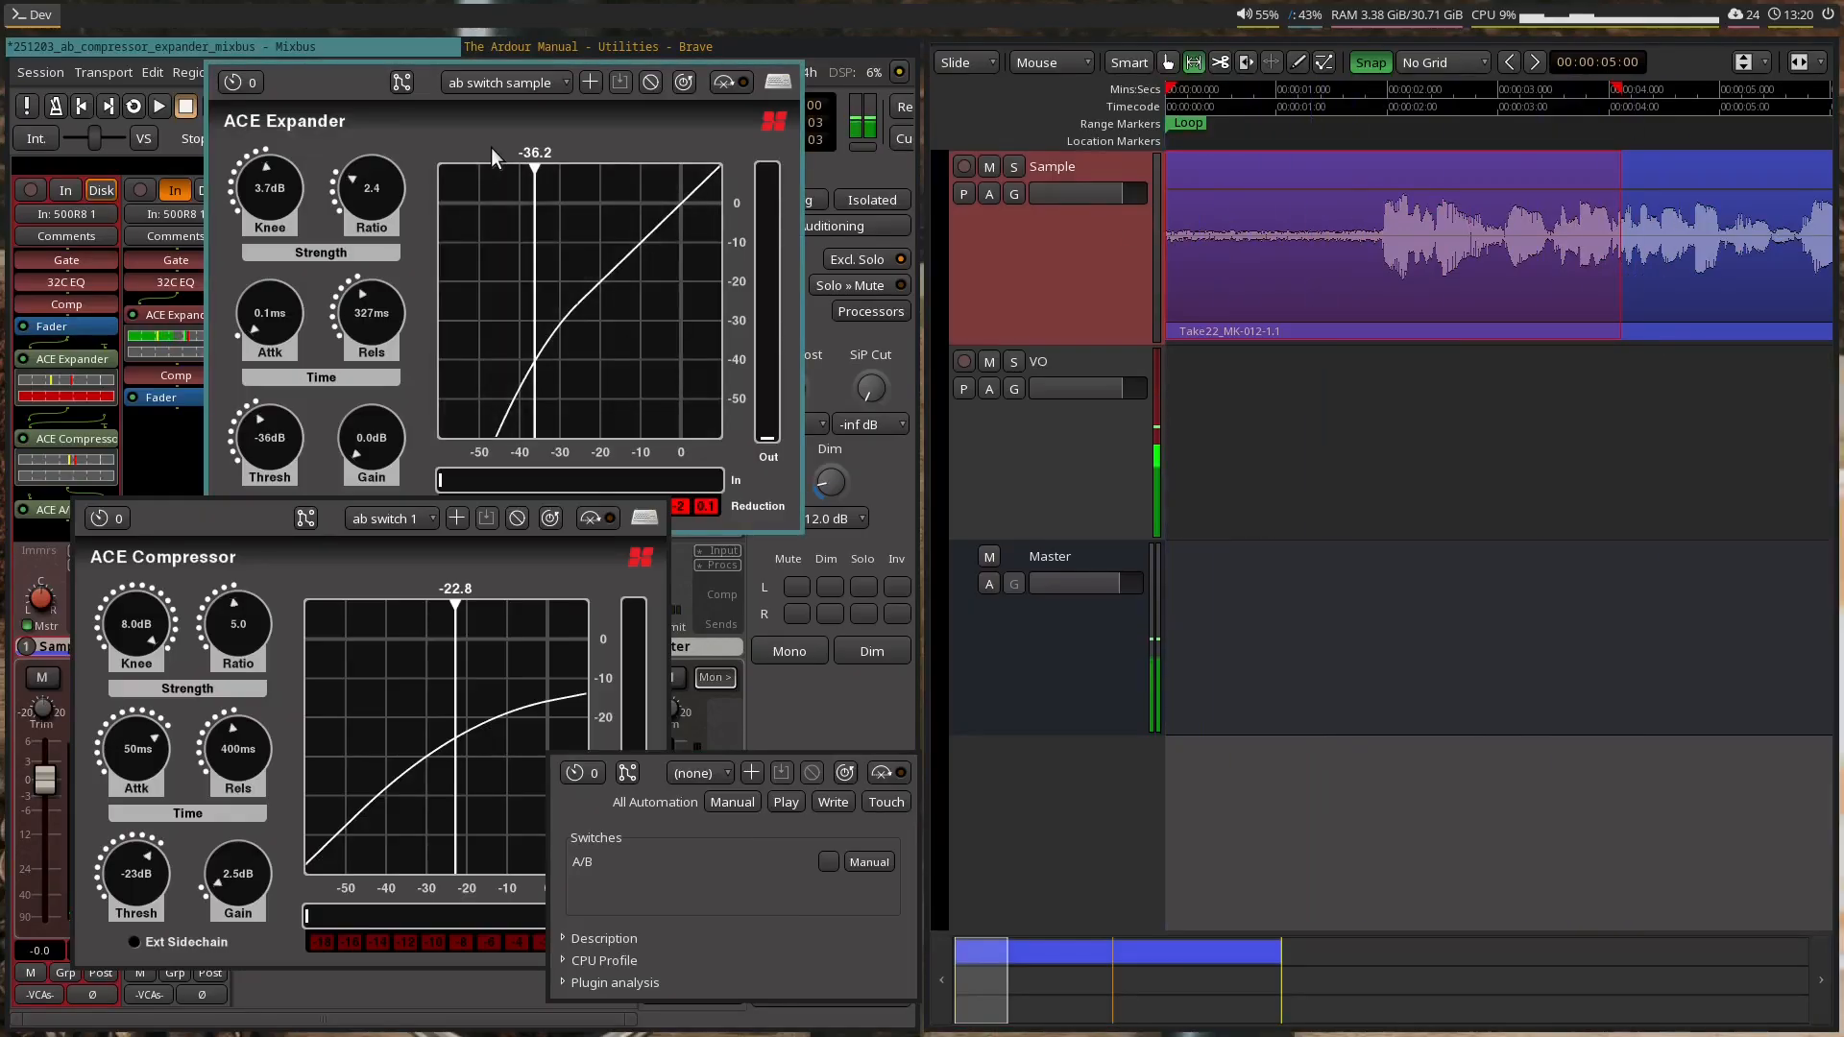
pyautogui.rightClick(1282, 224)
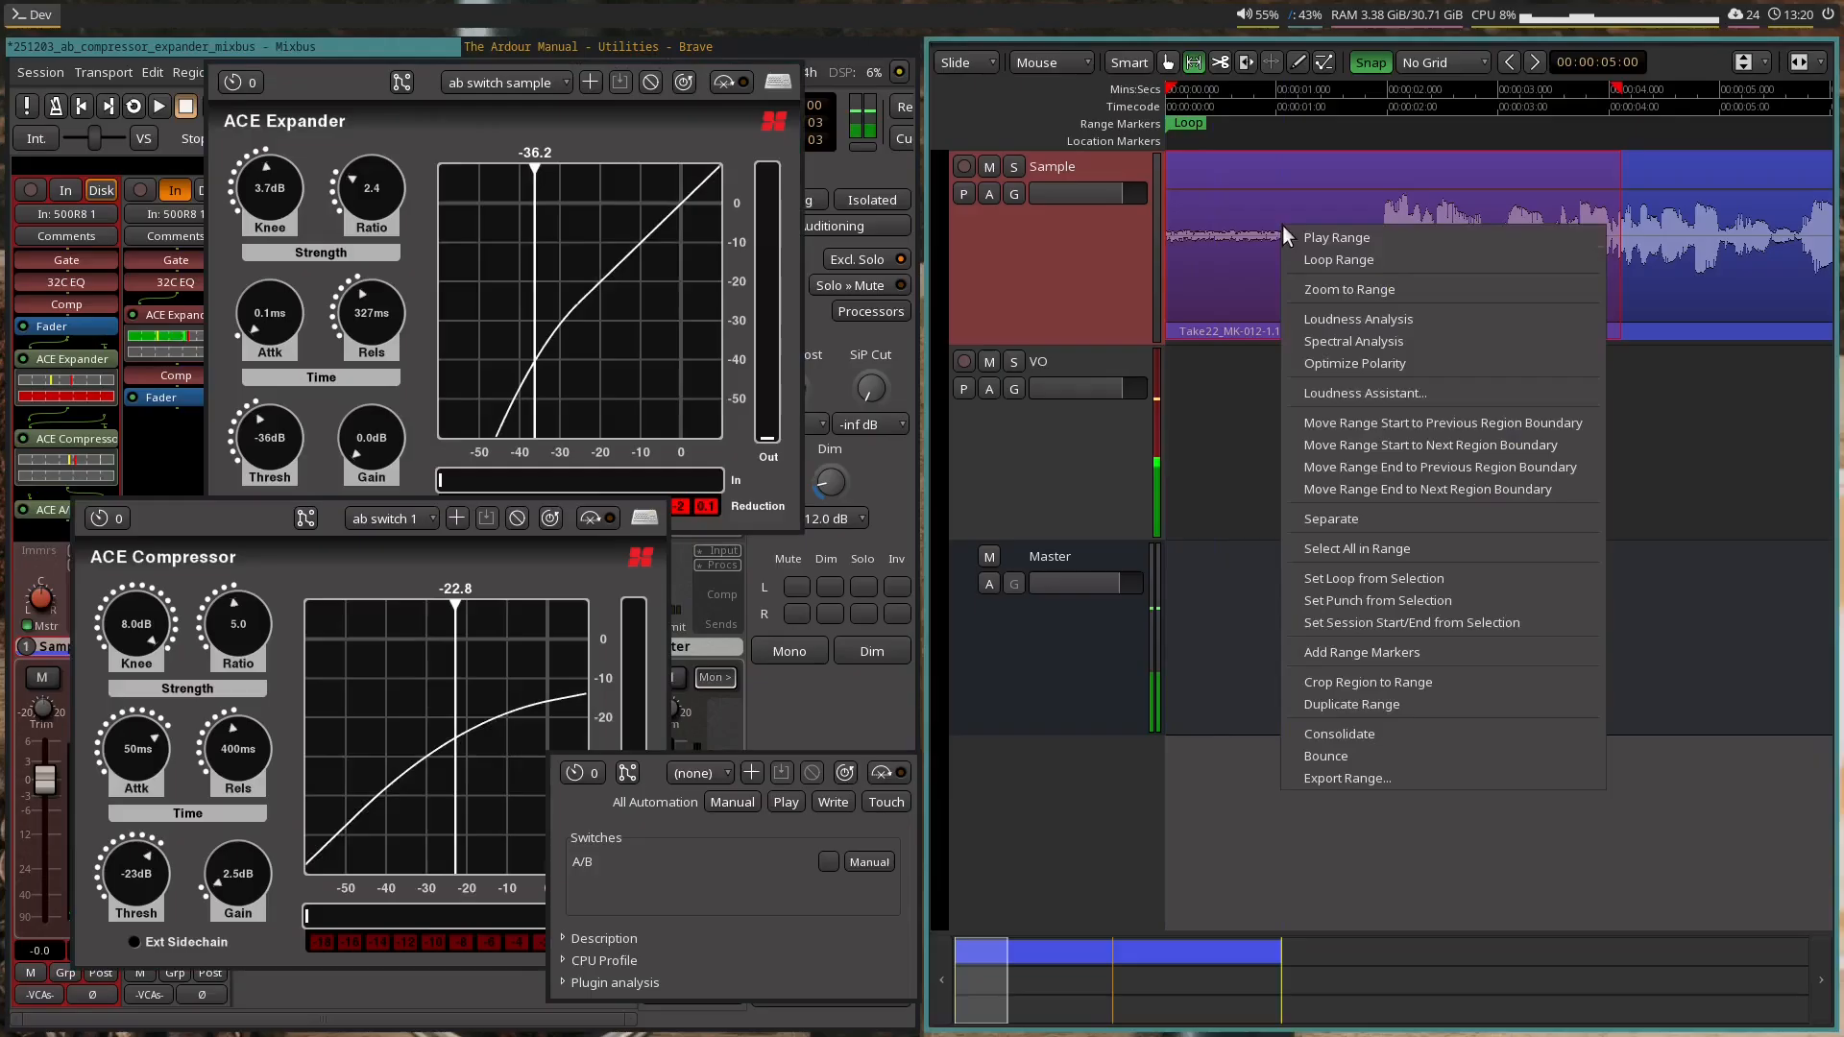
pyautogui.click(1334, 263)
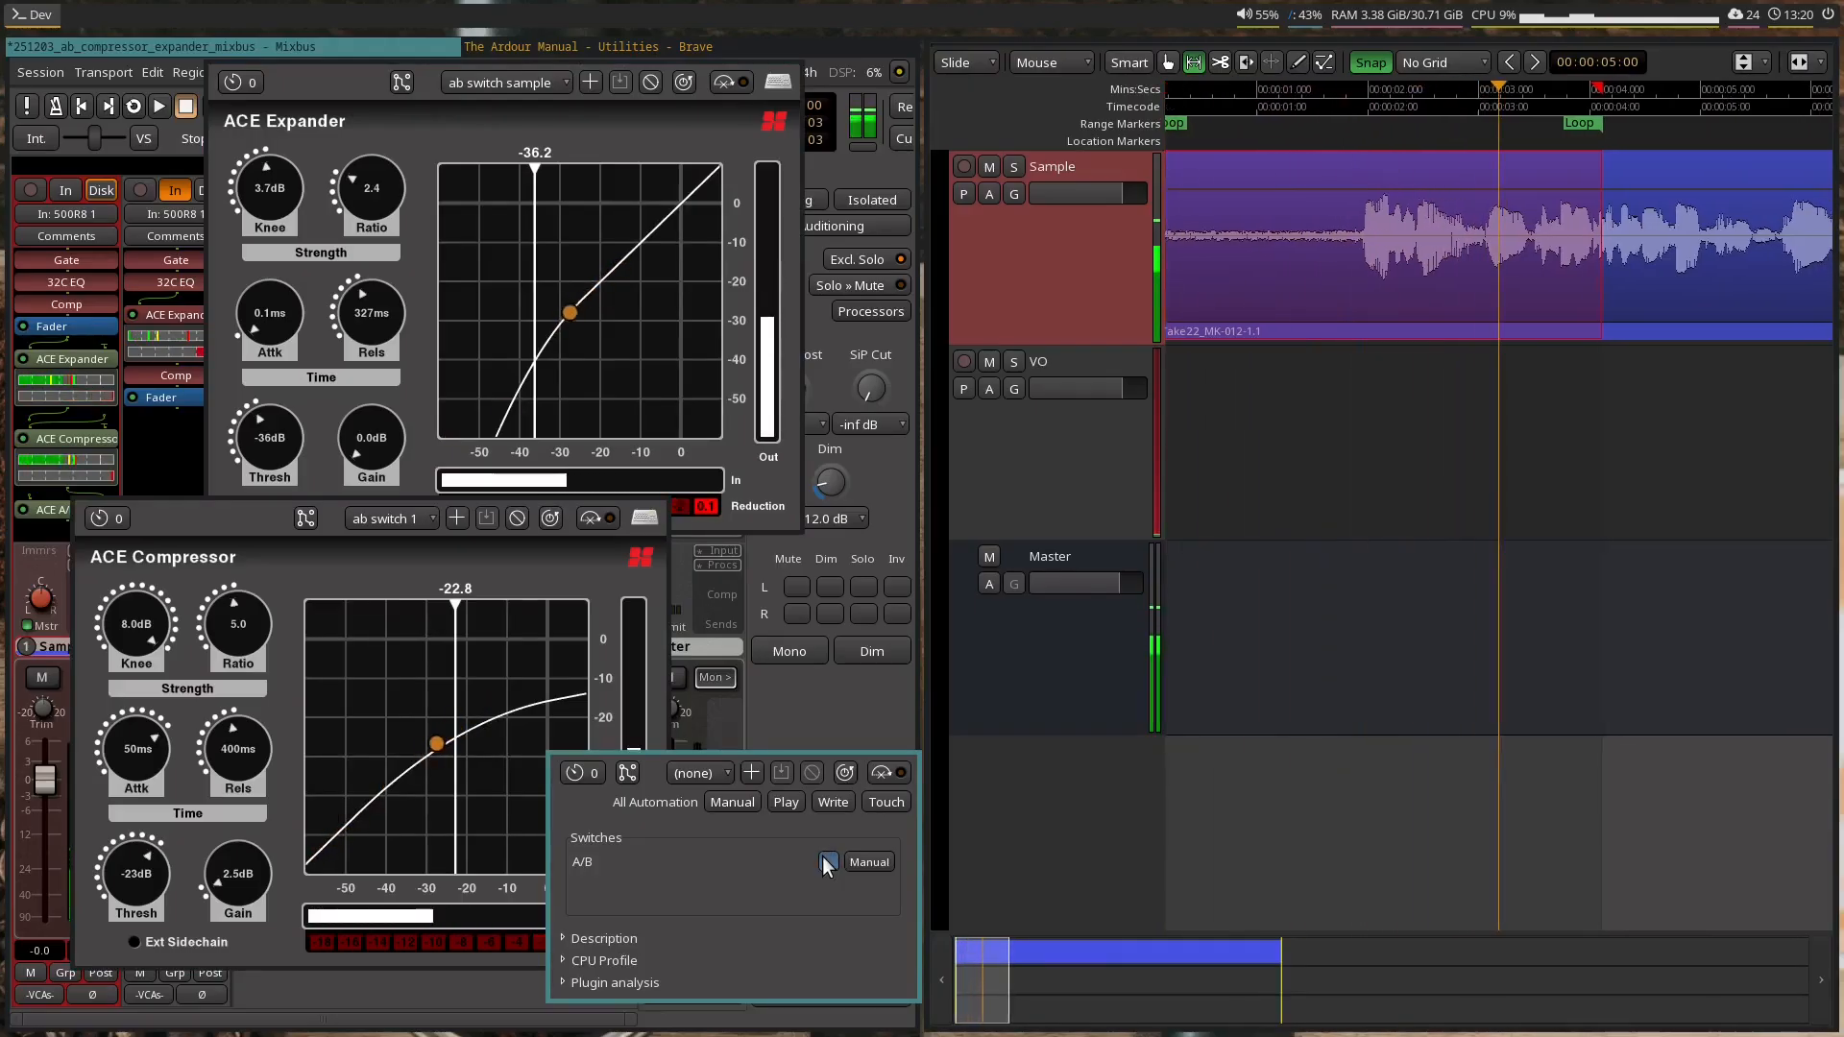
# - Stop the loop playback and close the ACE Expander and ACE Compressor windows
pyautogui.press('space')
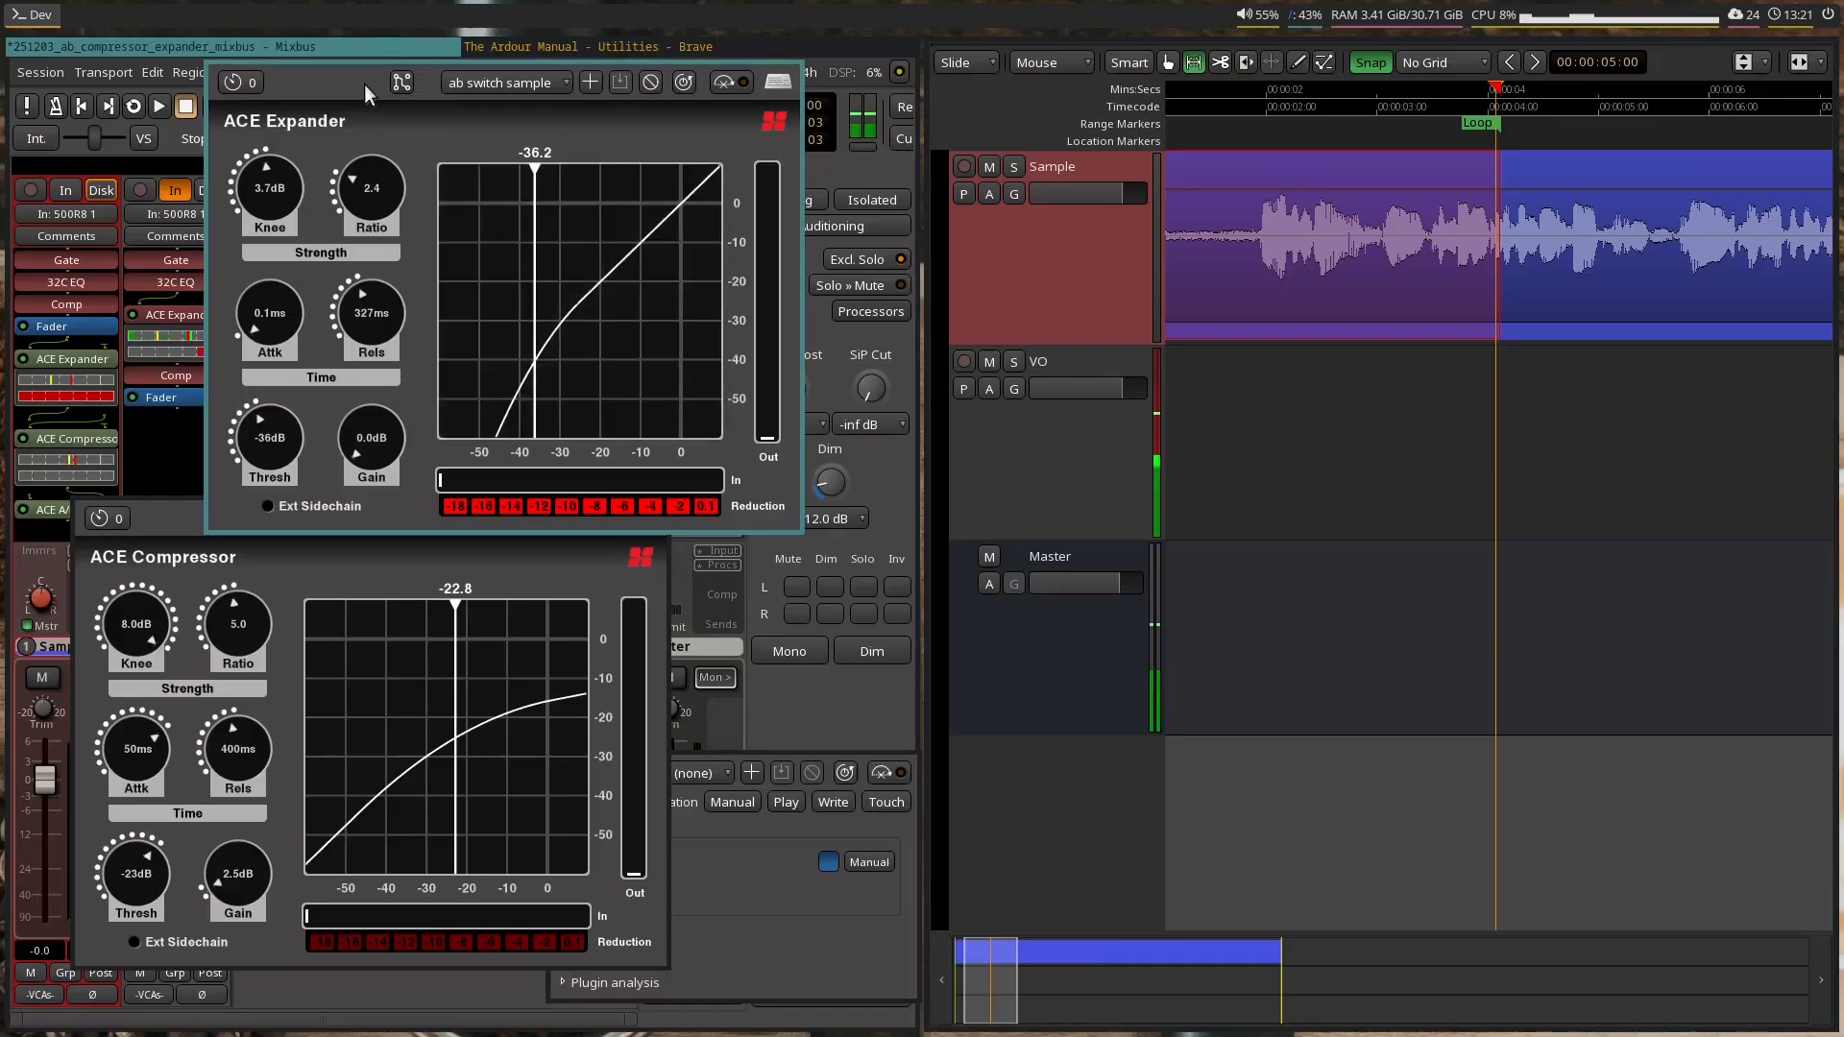
pyautogui.press('super+shift+q')
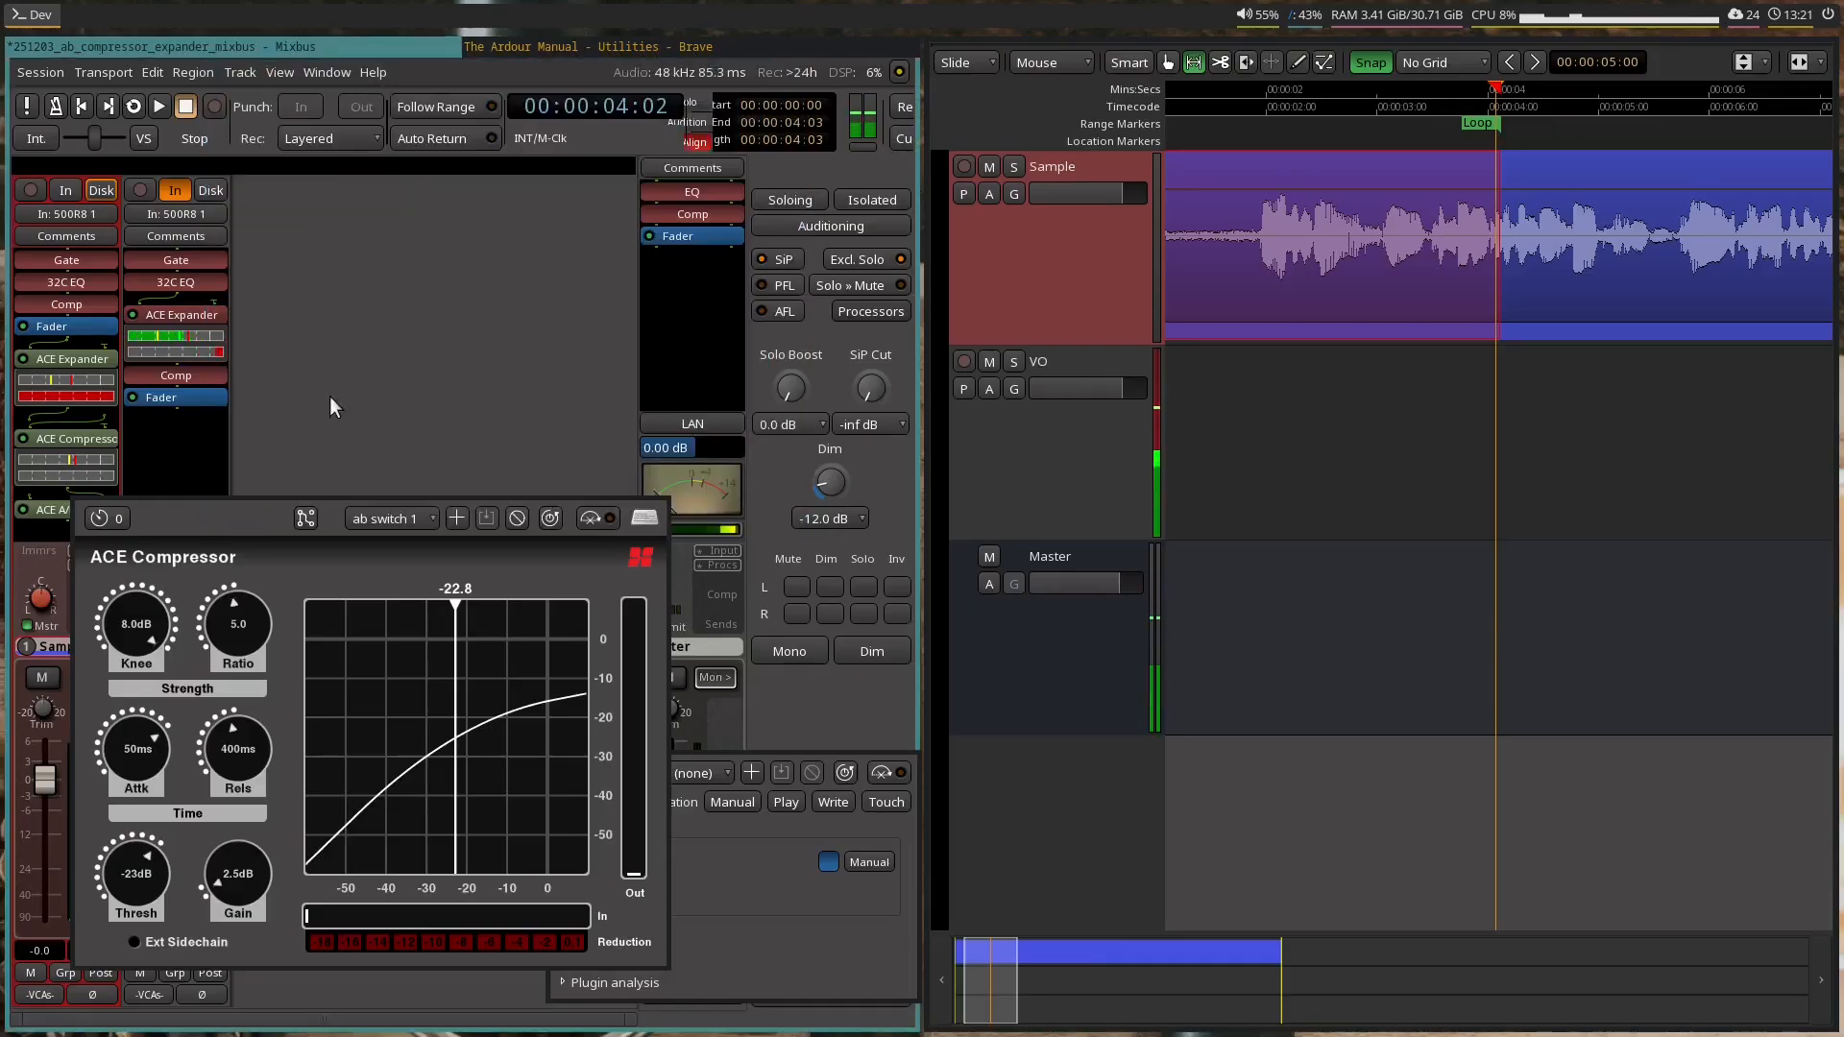
pyautogui.press('super+shift+q')
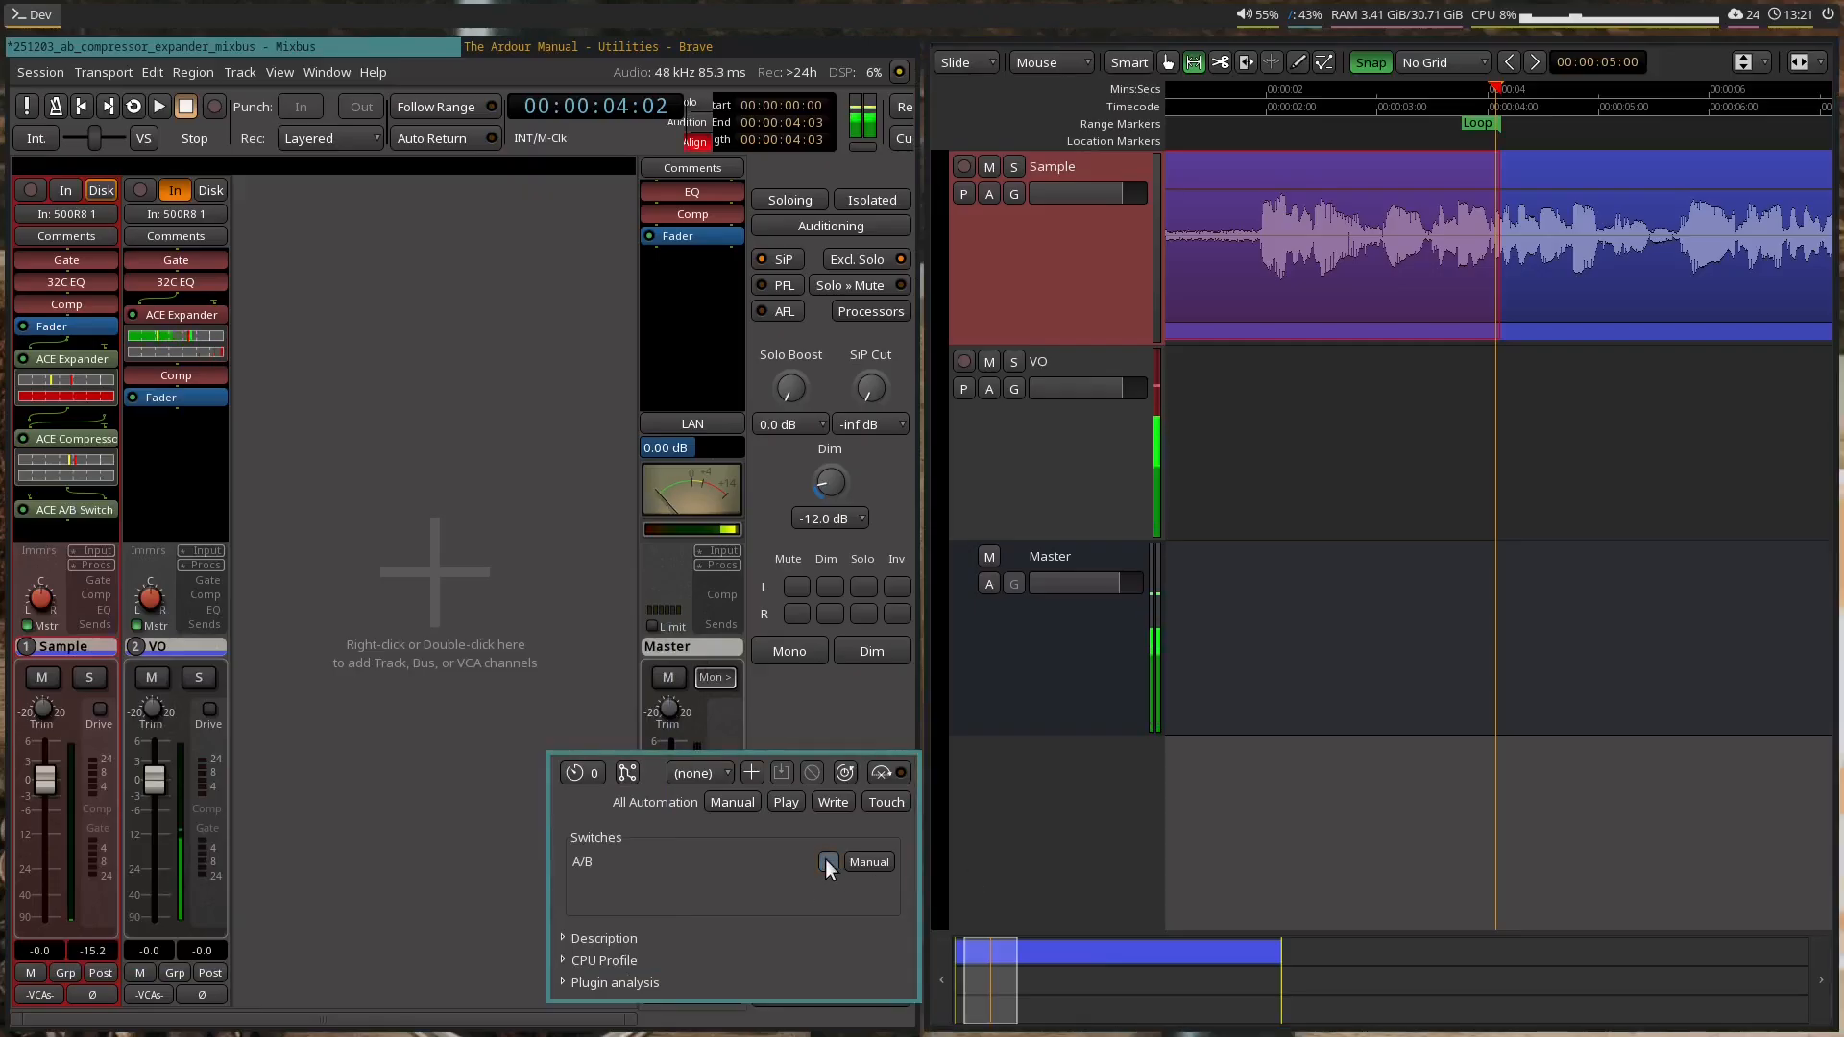
# - Show the A/B automation lane of ACE A/B Switch under the Sample track and make the lane much taller
pyautogui.press('-')
pyautogui.press('-')
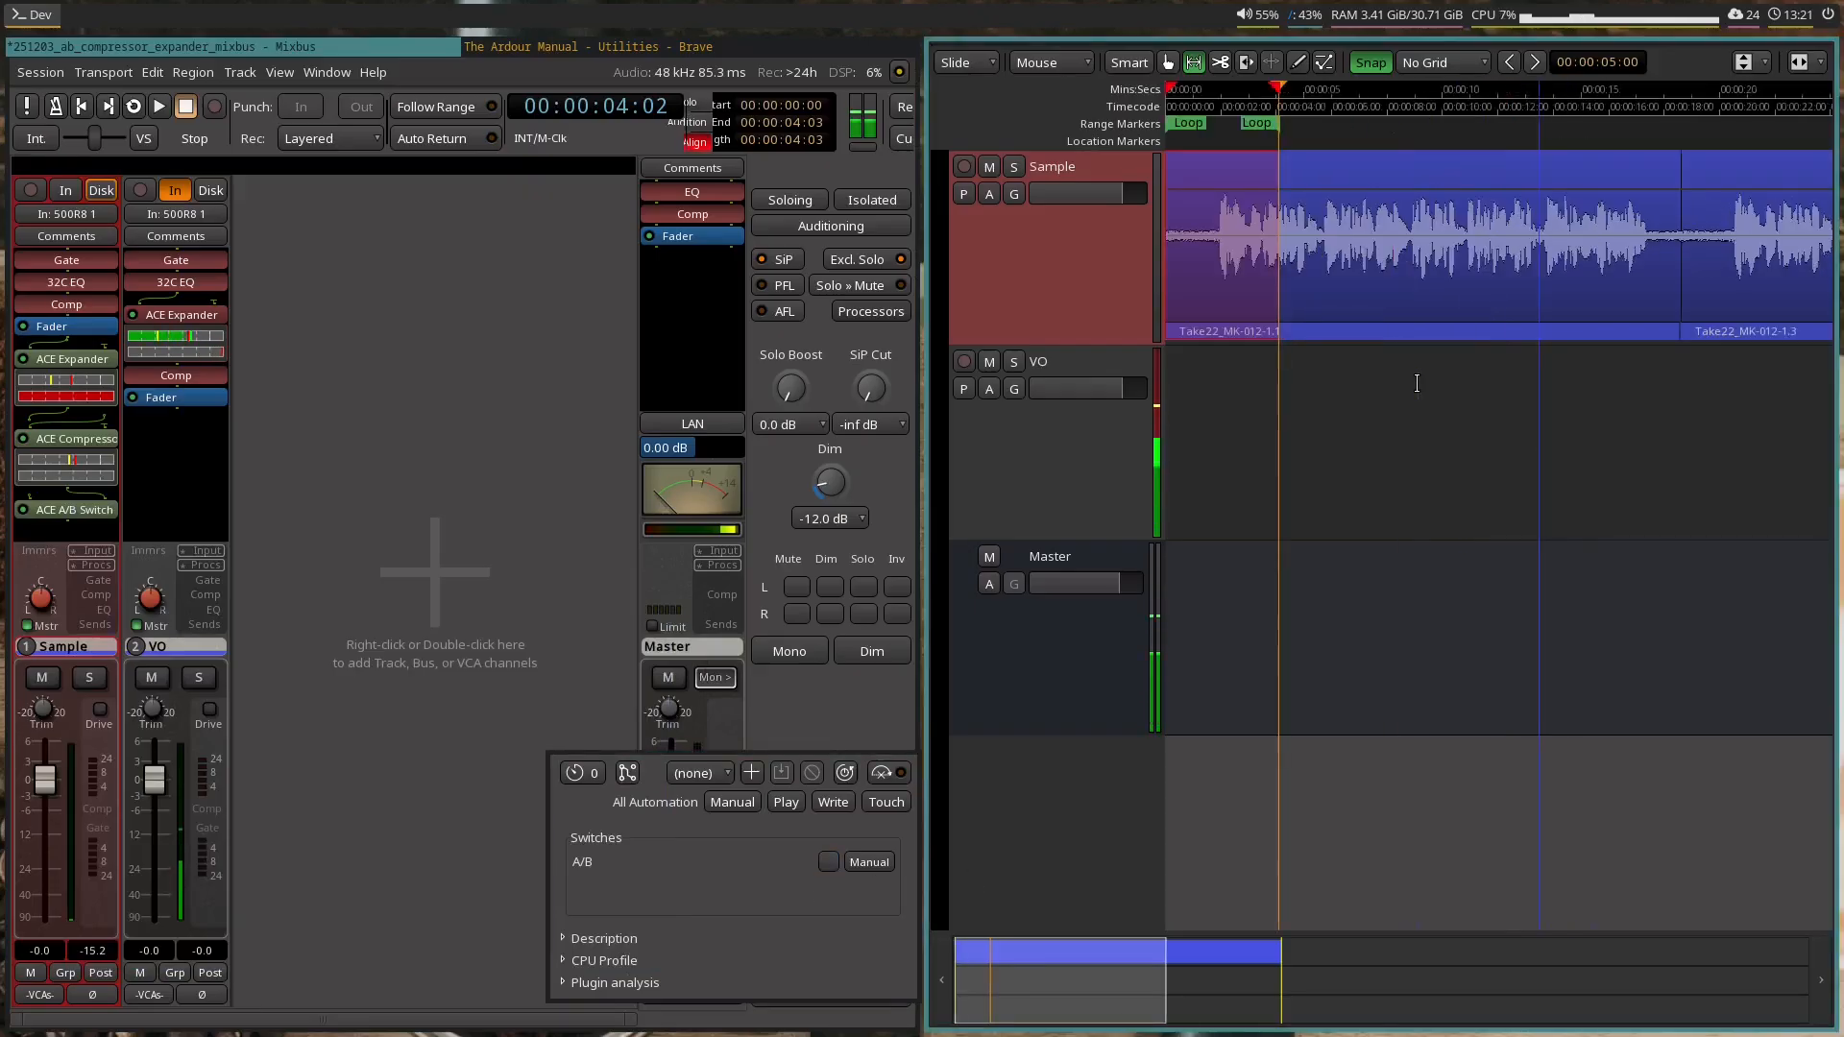
pyautogui.hscroll(5, 1402, 288)
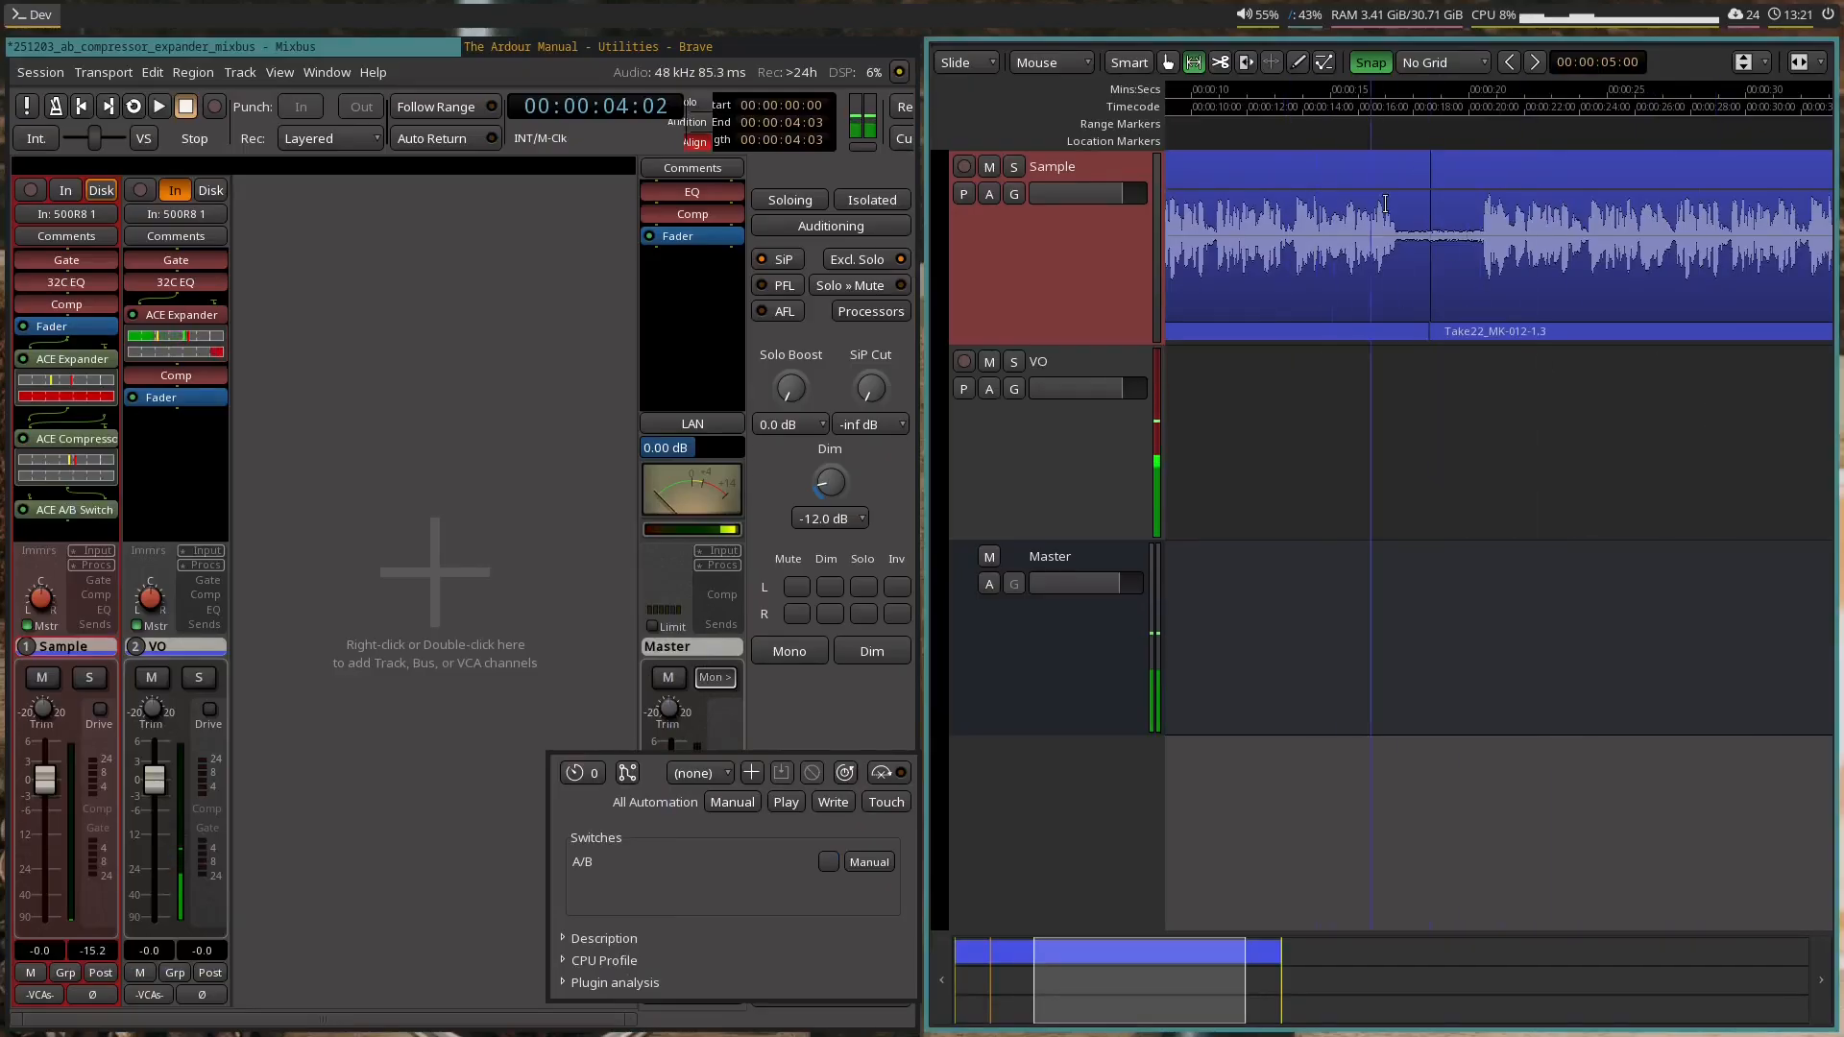
pyautogui.press('s')
pyautogui.rightClick(1025, 257)
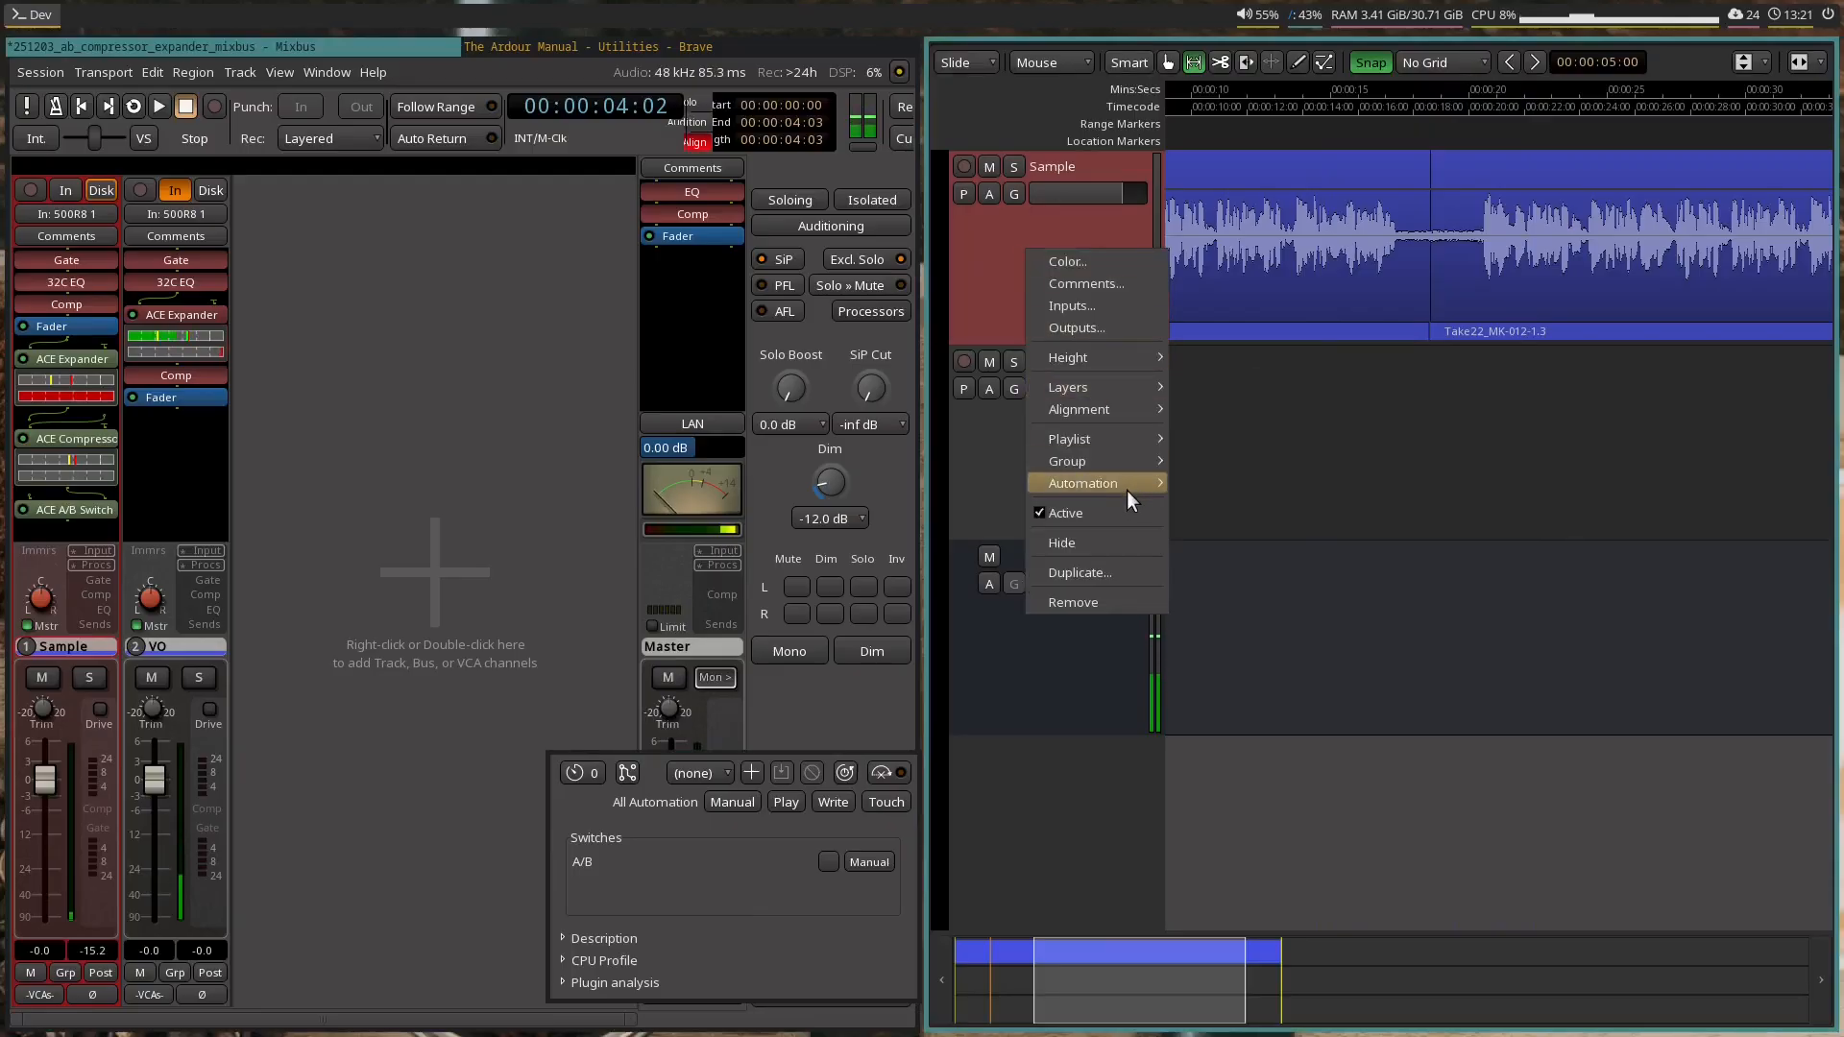
pyautogui.moveTo(1127, 484)
pyautogui.moveTo(1264, 551)
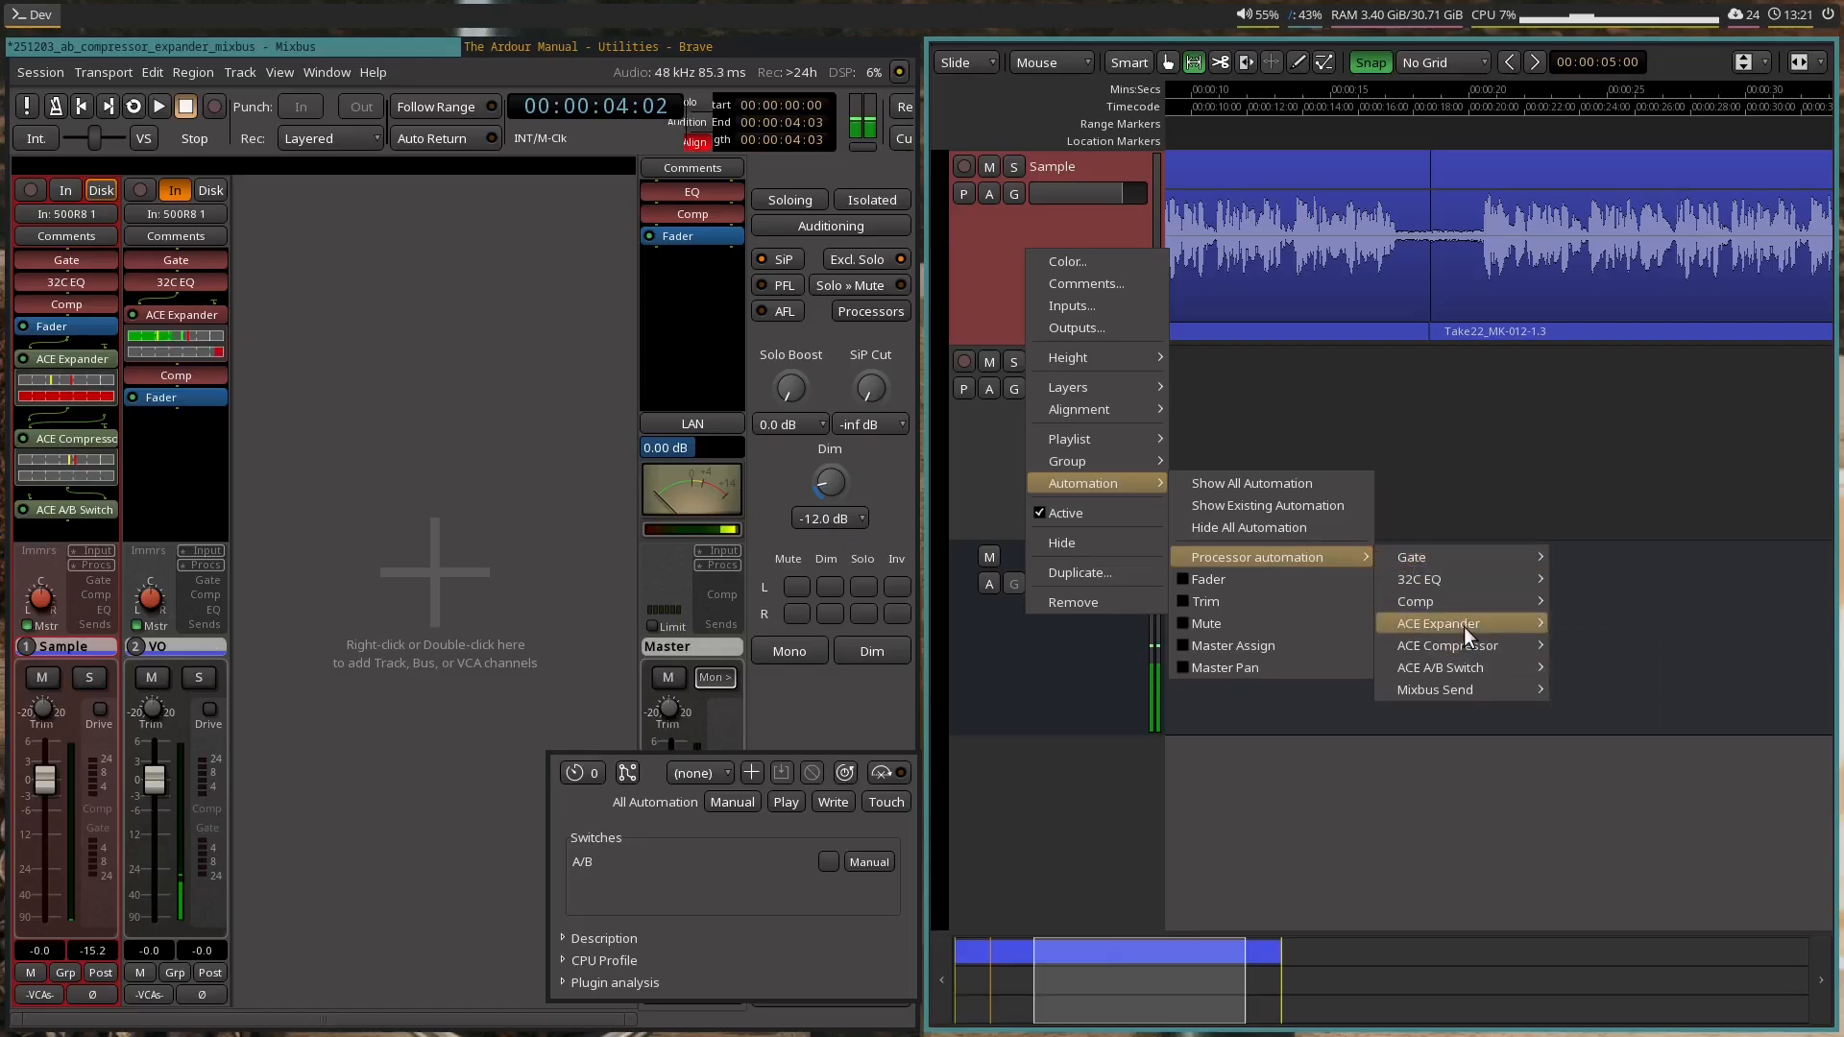
pyautogui.moveTo(1481, 666)
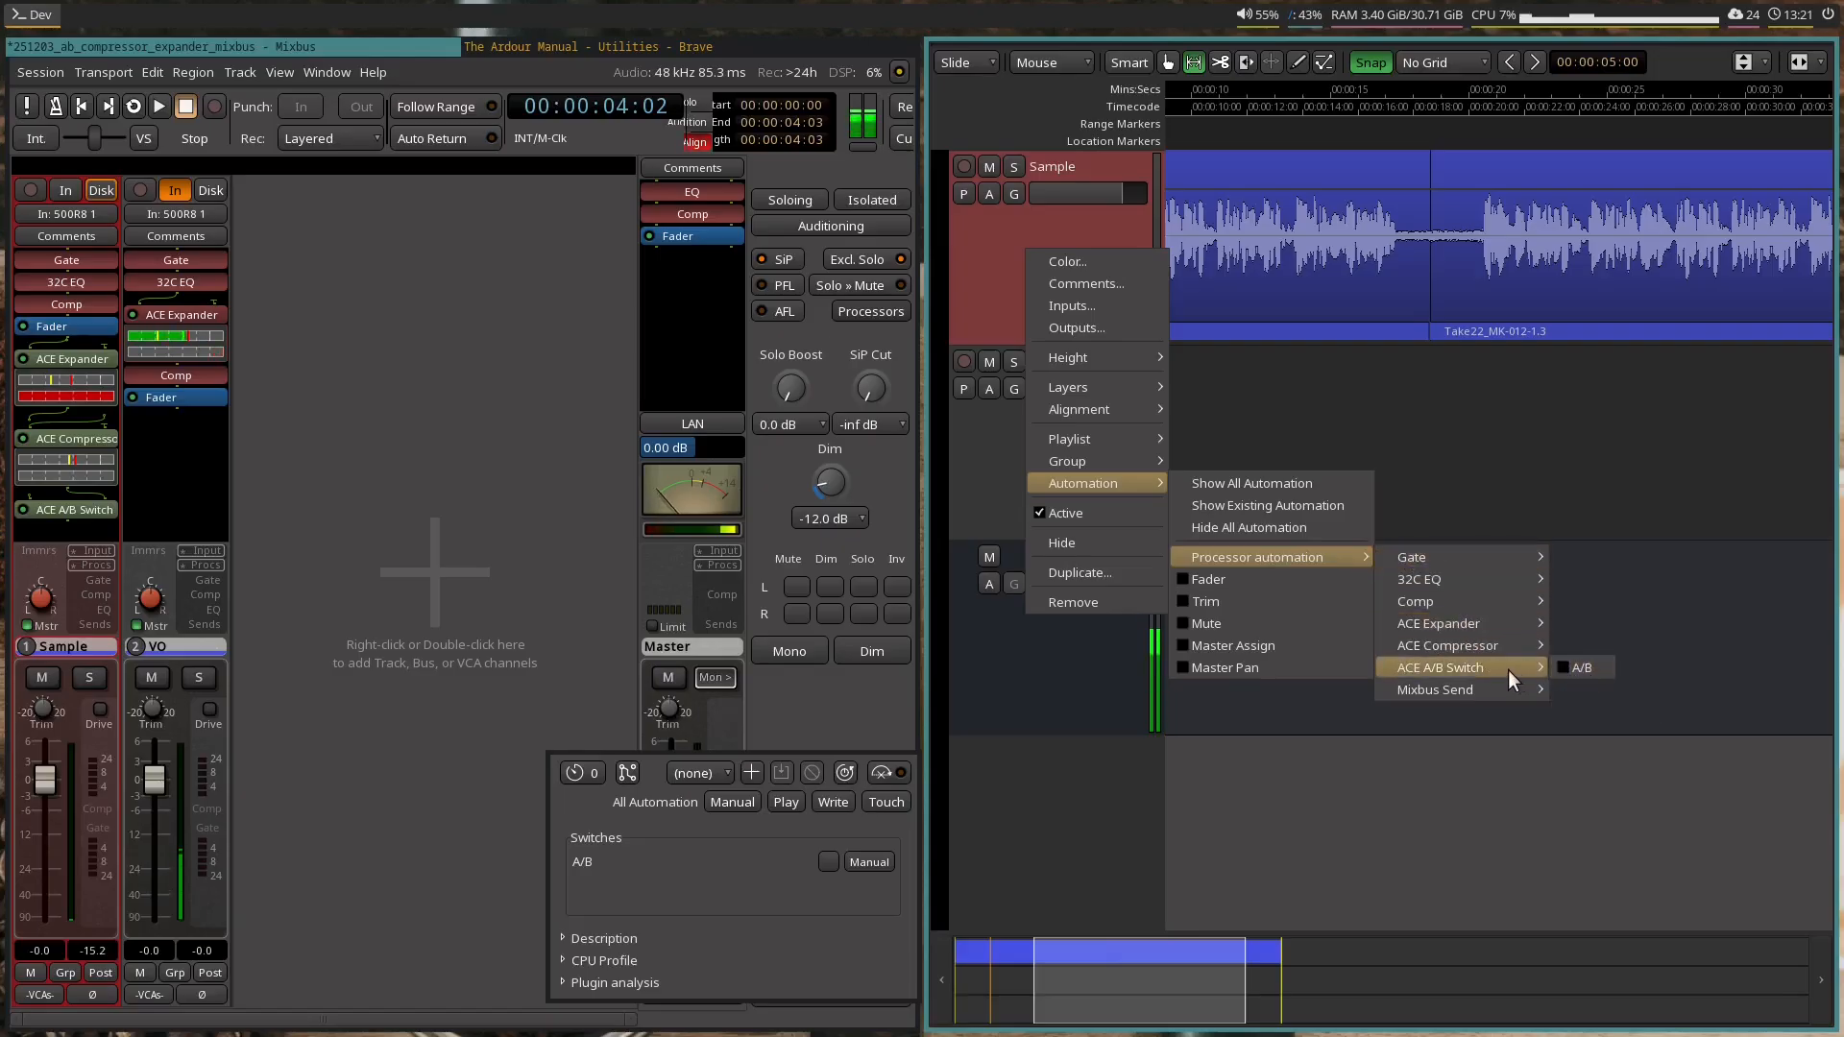
pyautogui.click(1574, 667)
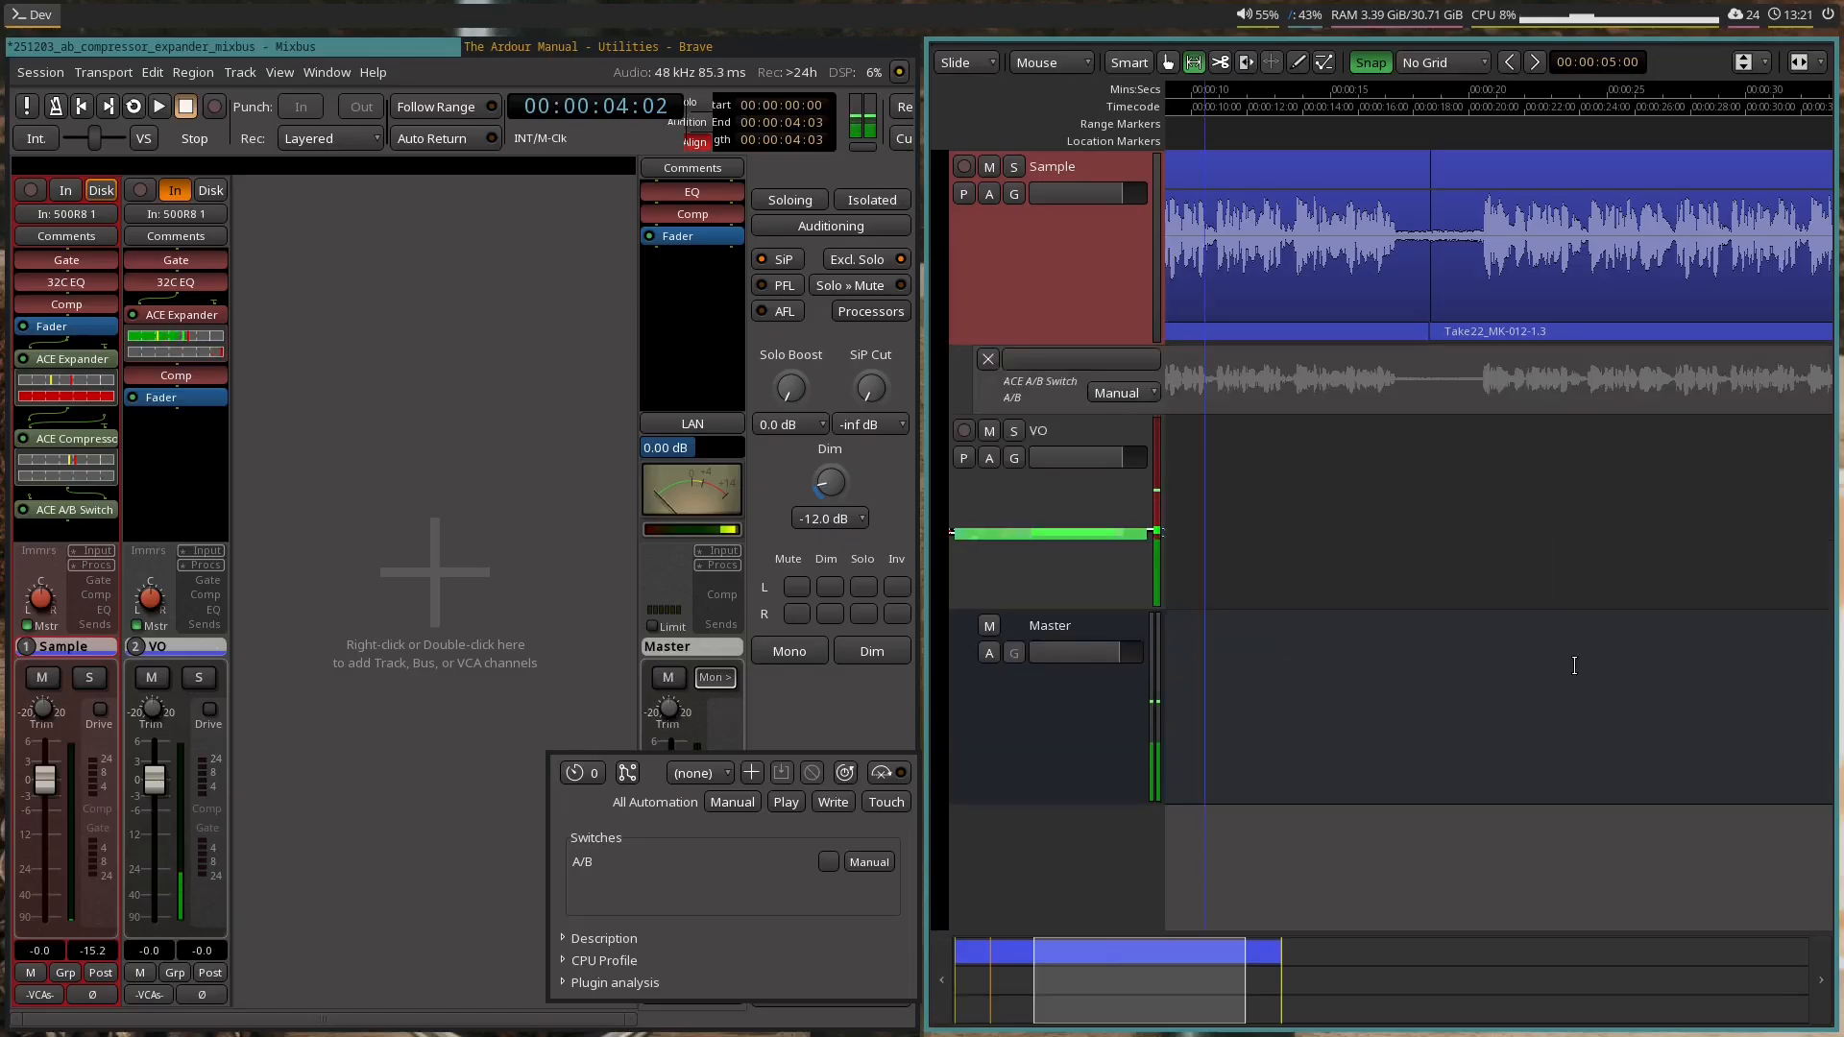
pyautogui.moveTo(1029, 414); pyautogui.dragTo(1047, 661)
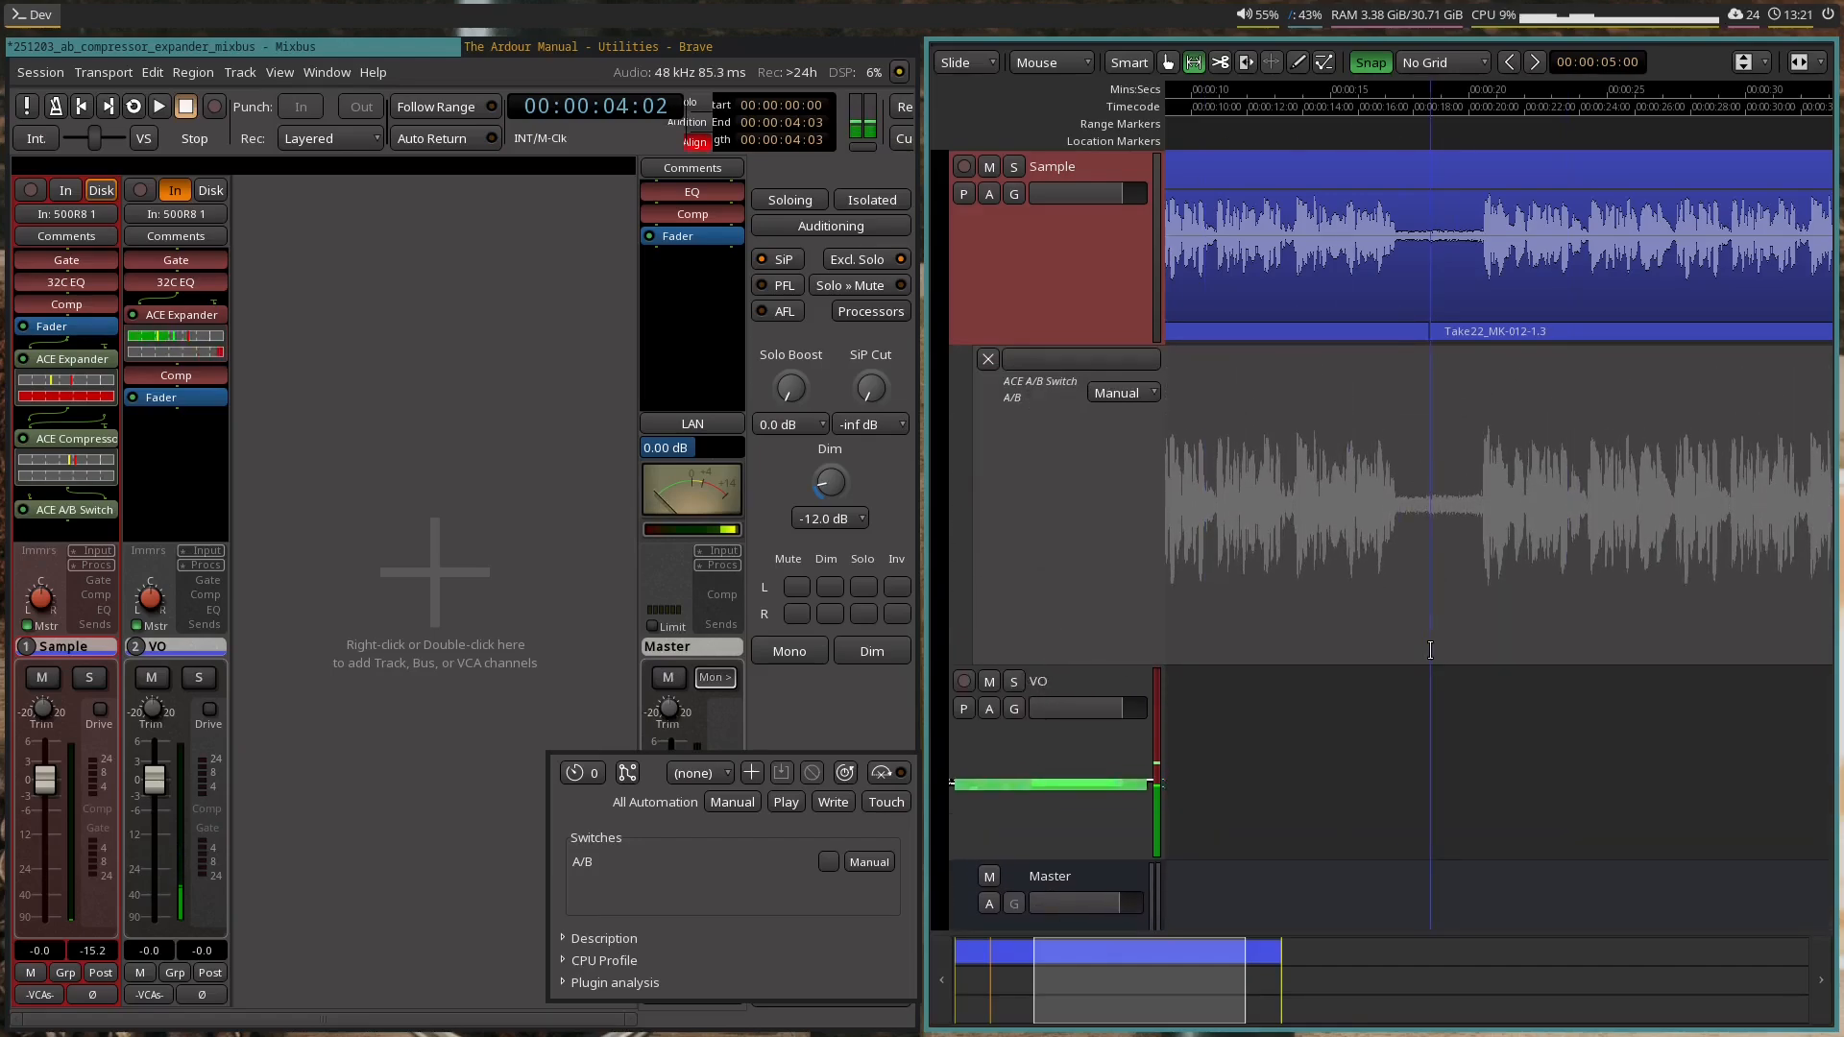
# - Set the A/B automation lane to Play and draw points switching it from off to on at the region boundary, about 18 s
pyautogui.press('e')
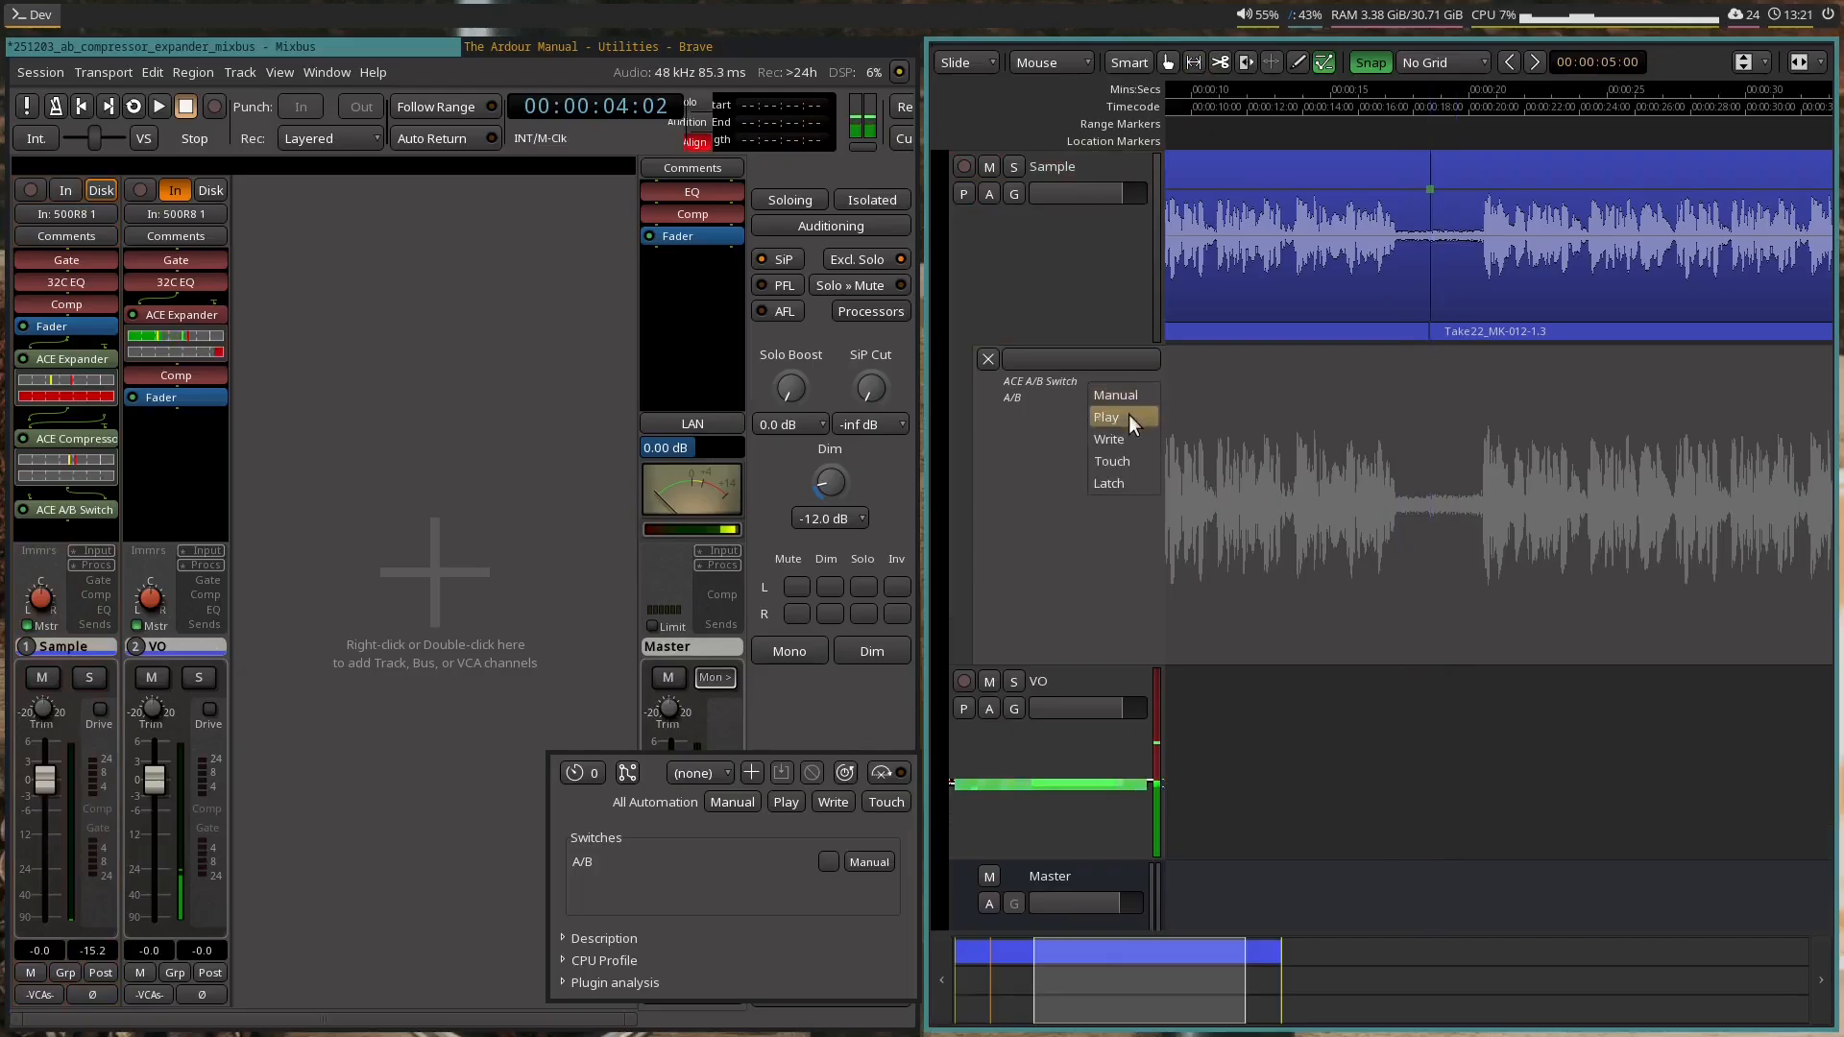
pyautogui.click(1127, 413)
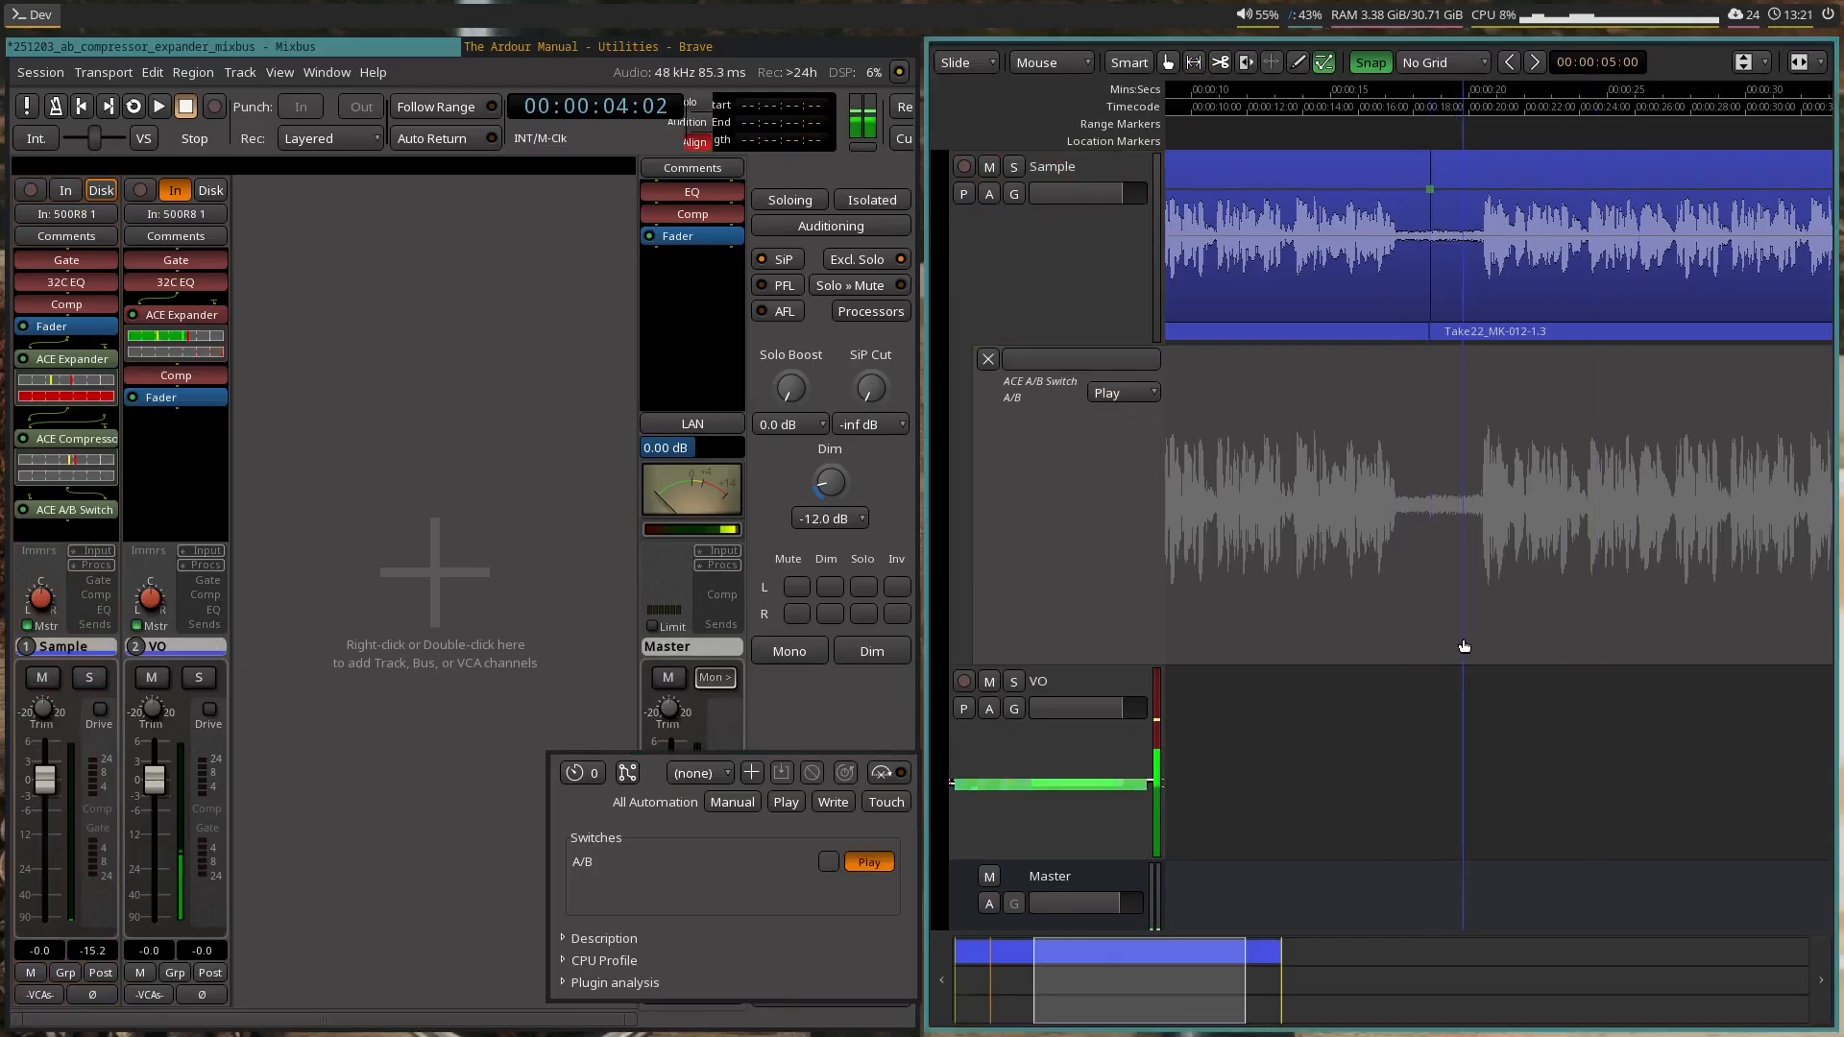
pyautogui.click(1421, 660)
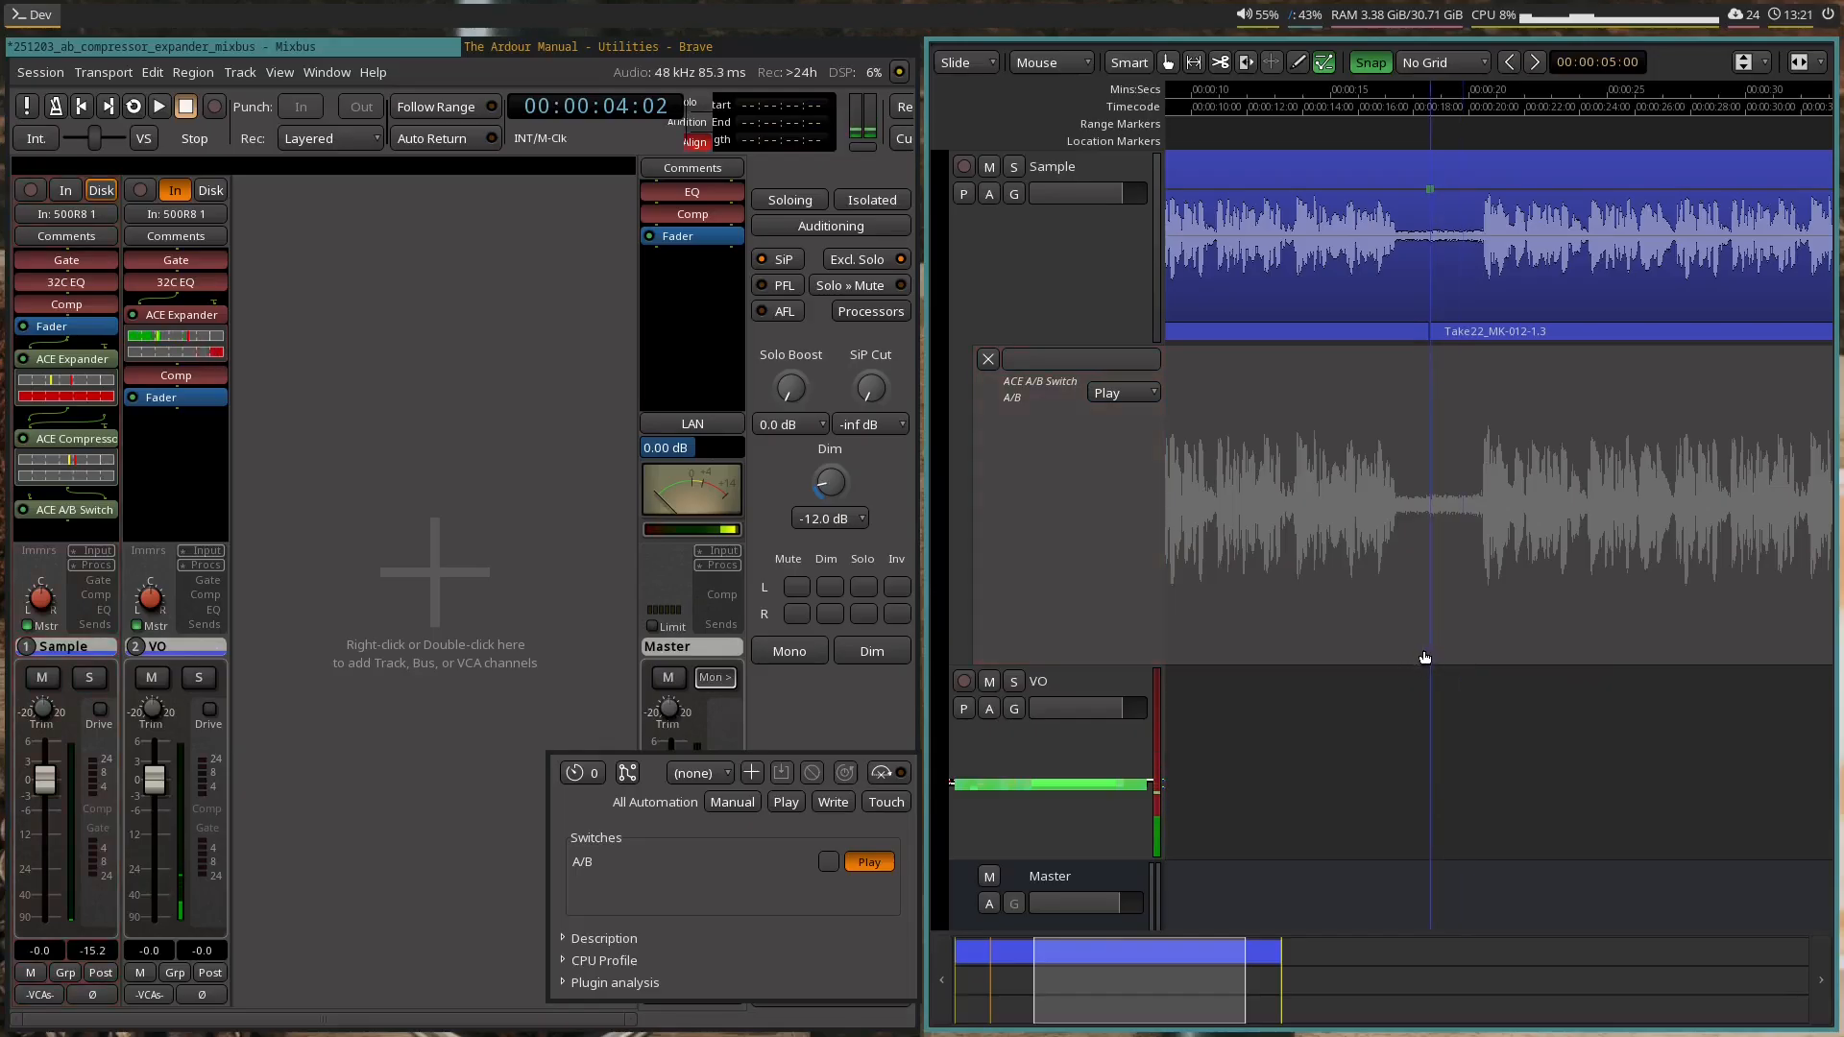
pyautogui.click(1427, 660)
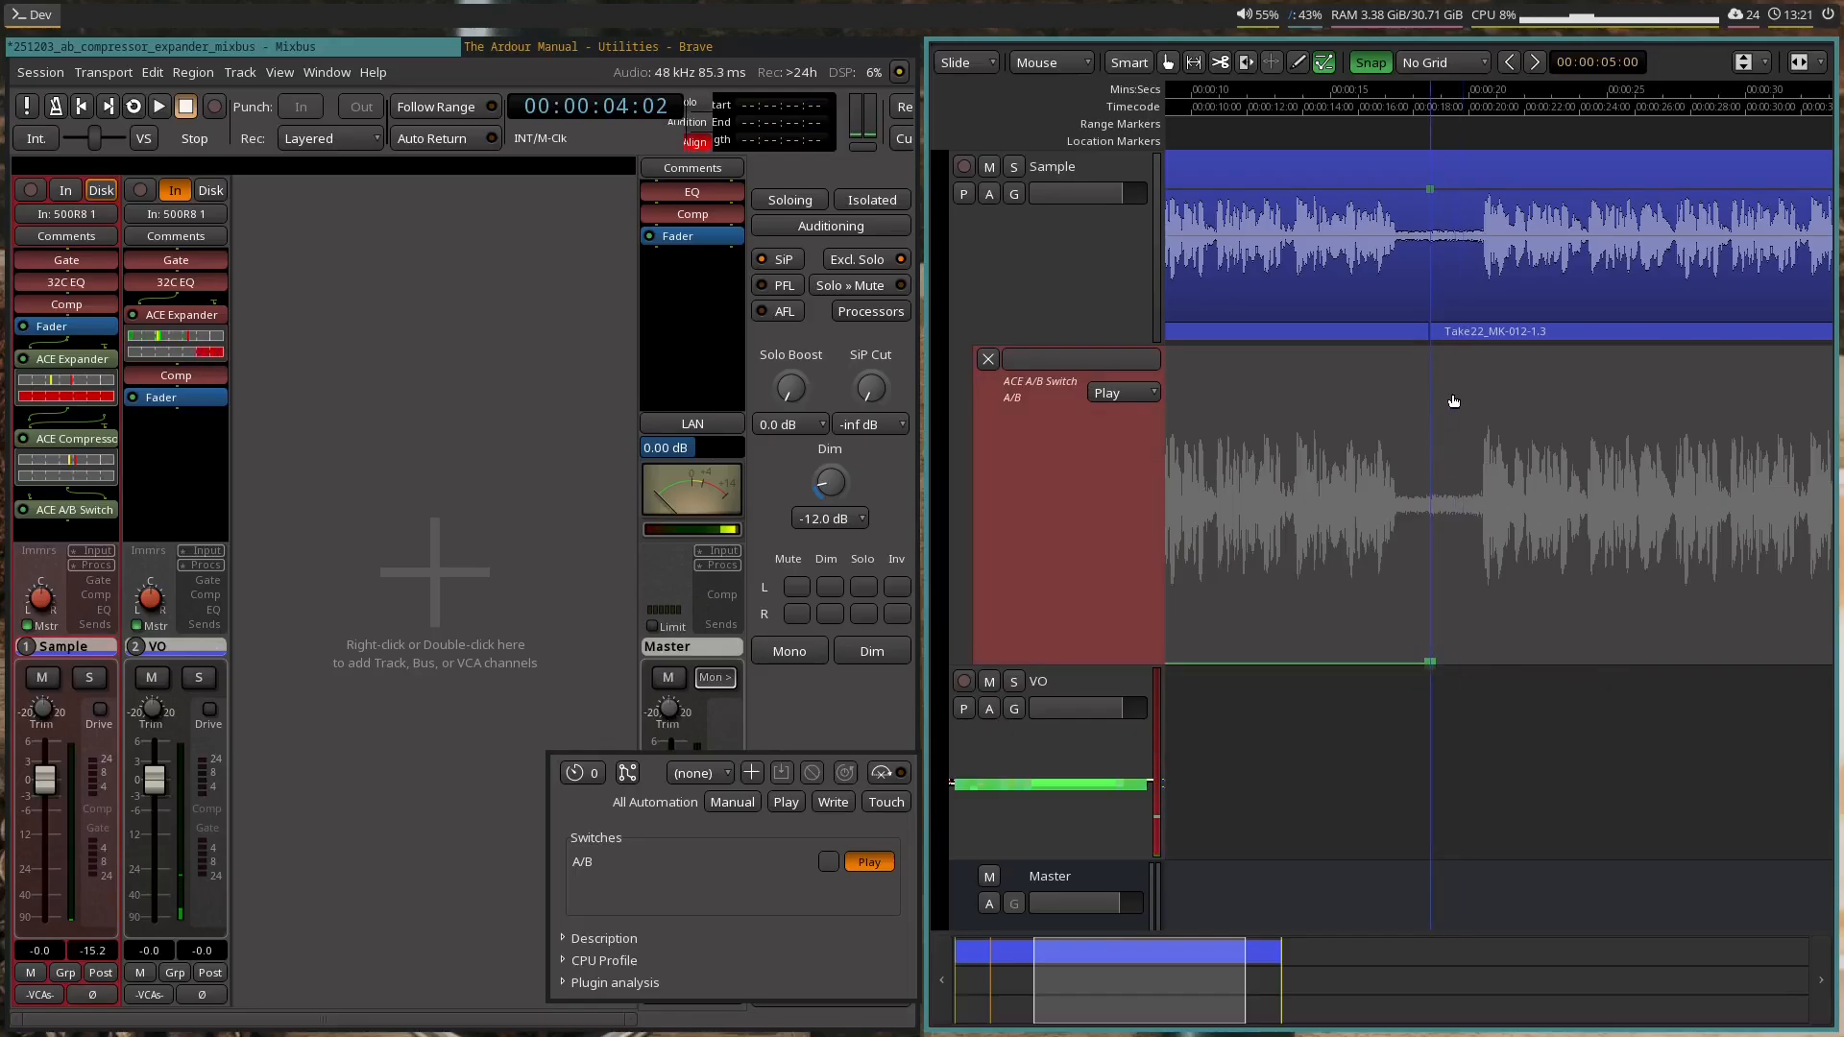
pyautogui.click(1461, 630)
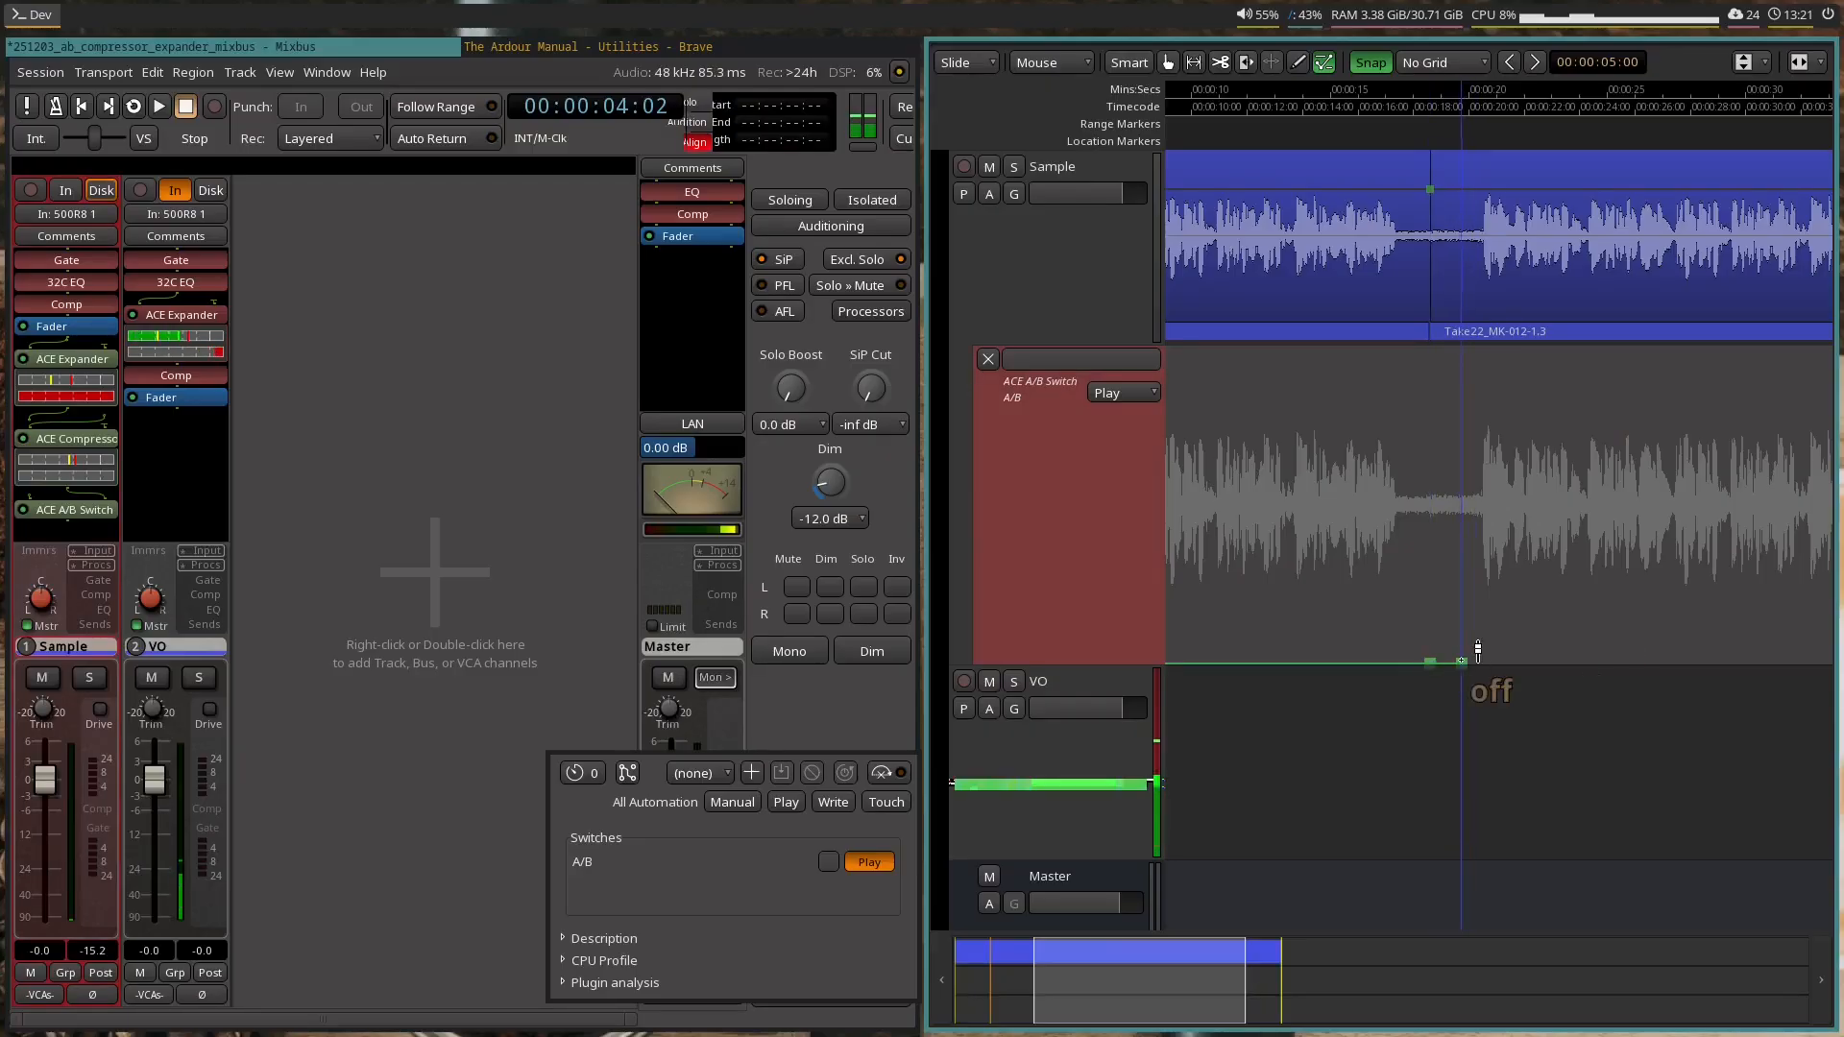
pyautogui.moveTo(1462, 660); pyautogui.dragTo(1450, 384)
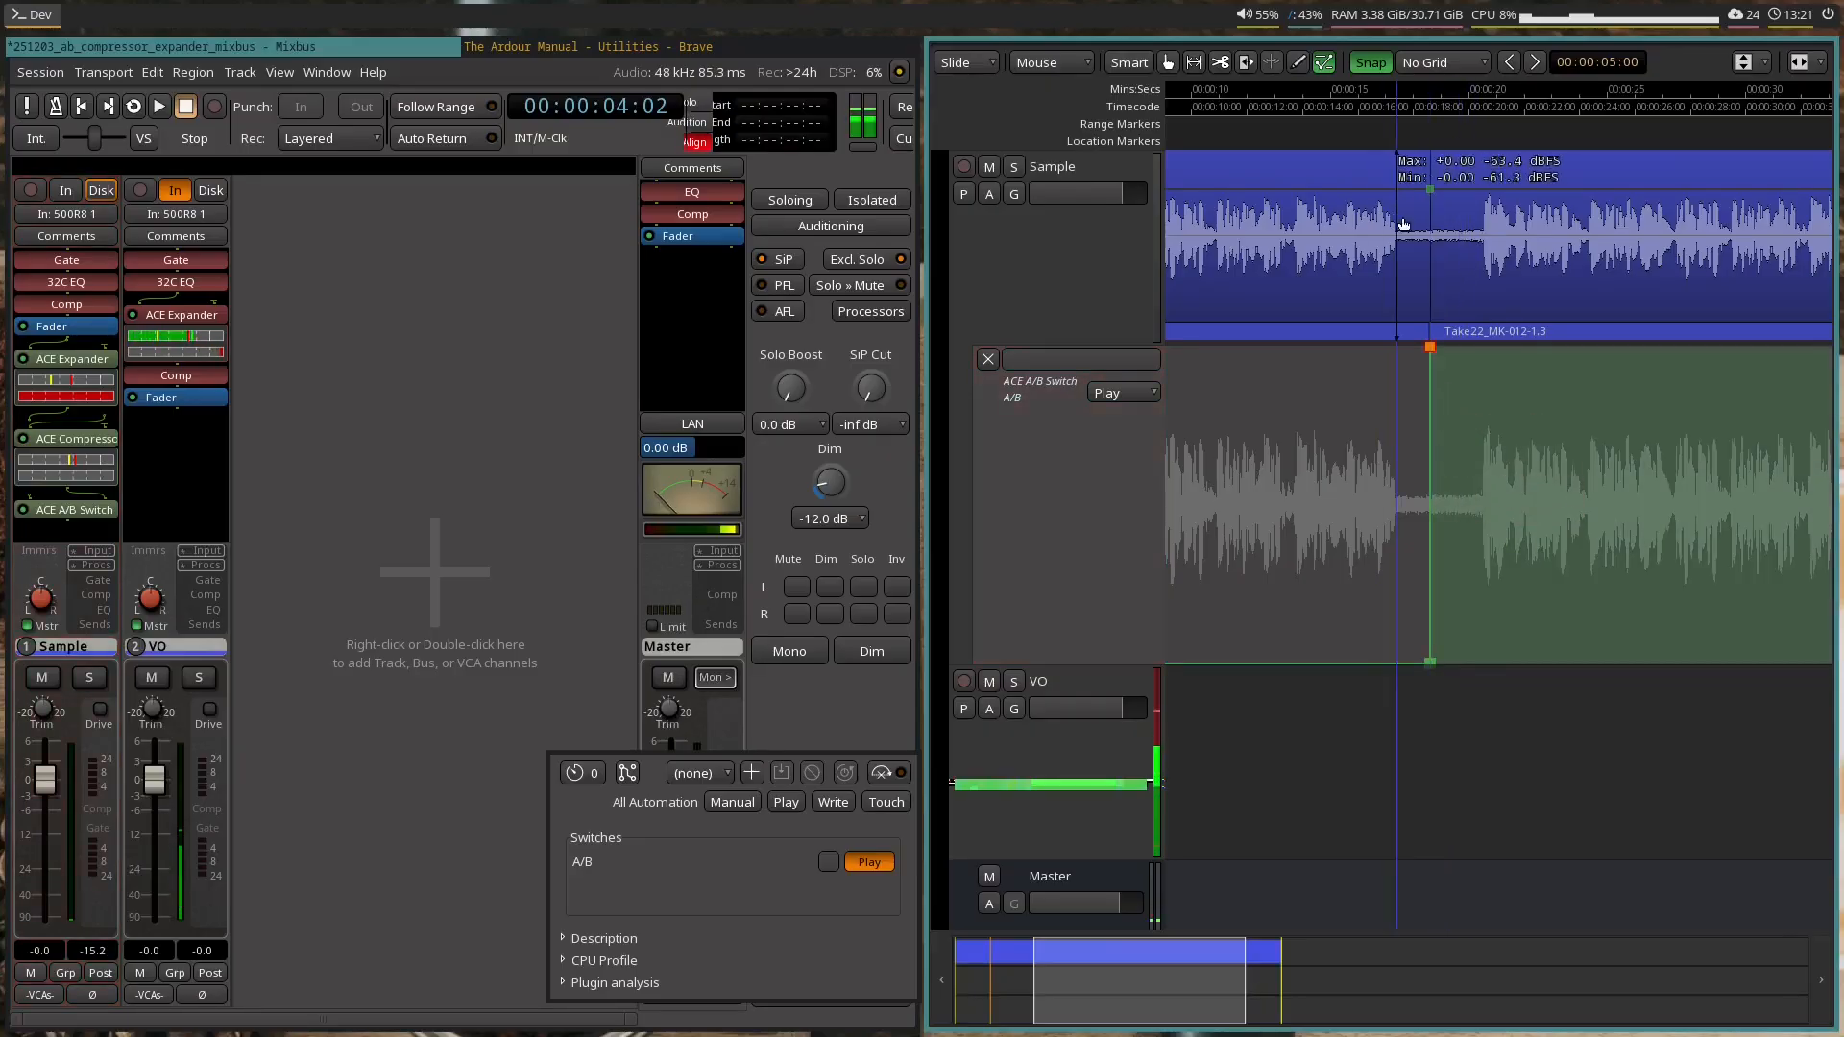
# - Check the A/B control's state with the playhead at 00:00:12:19 and at 00:00:24:18, before and after the automation change
pyautogui.click(1264, 90)
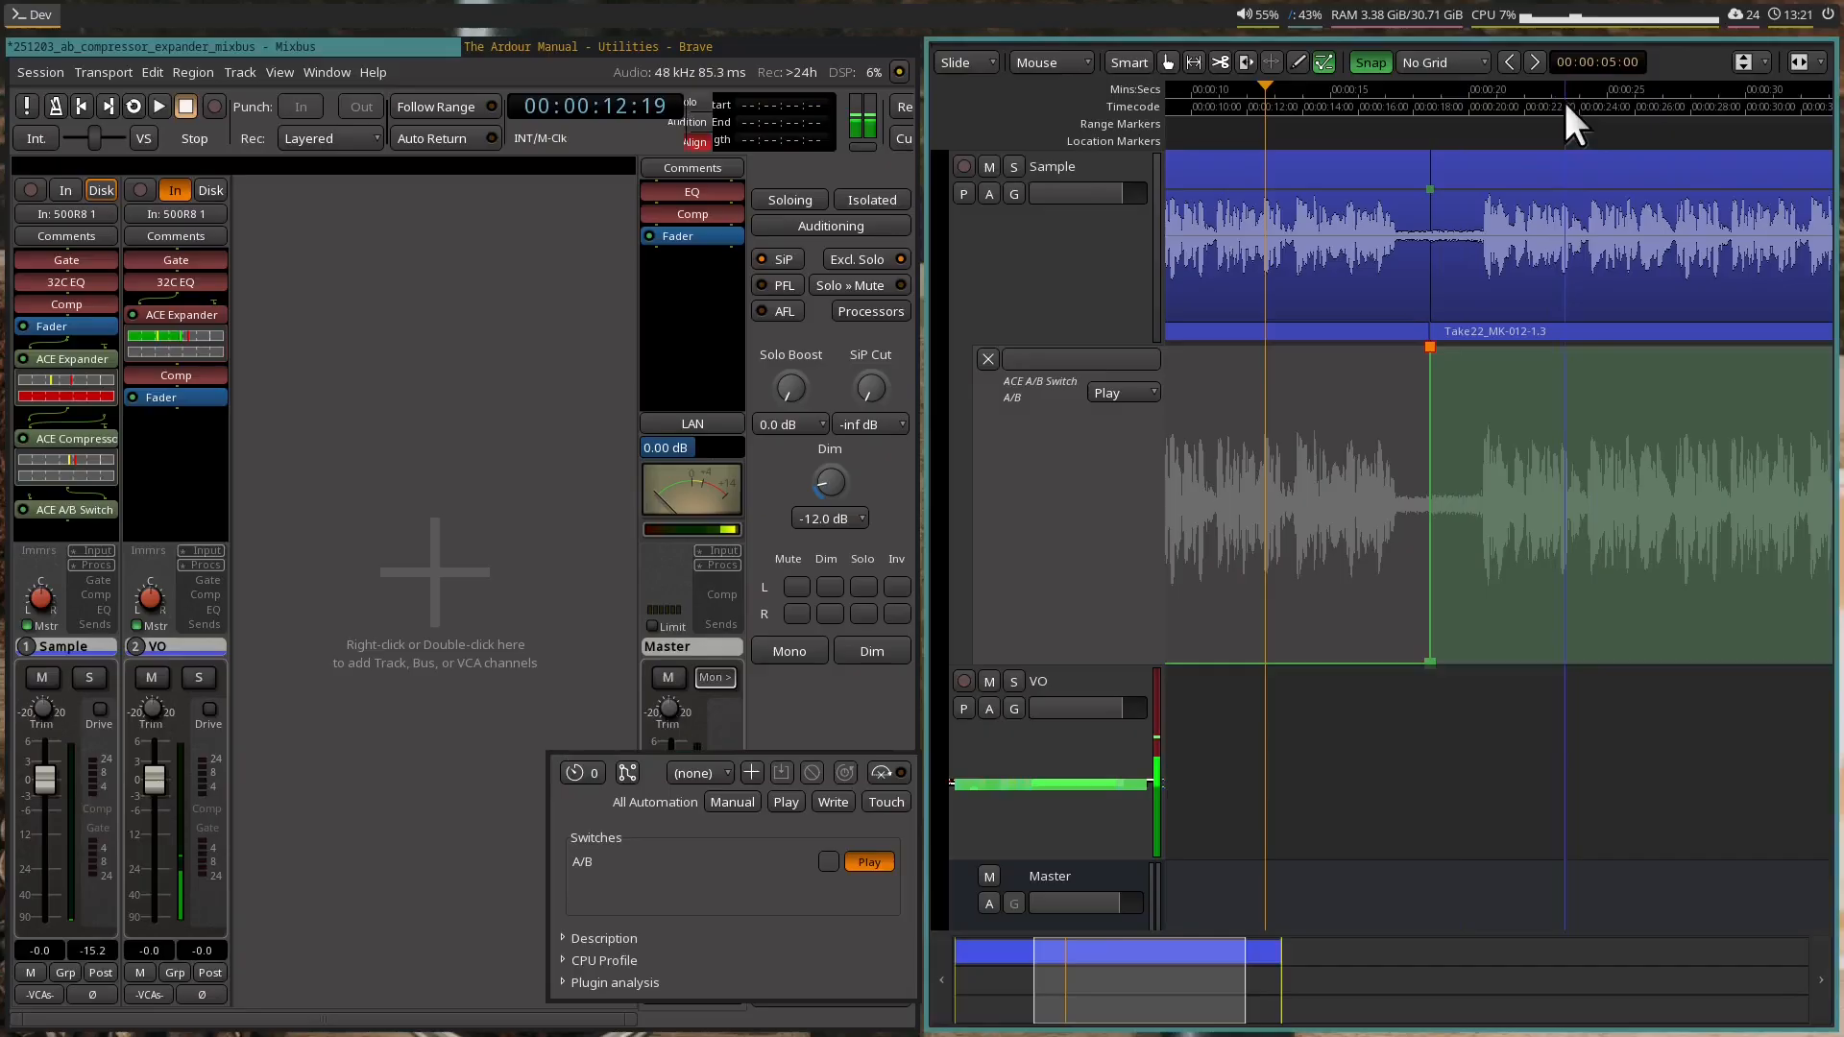
pyautogui.click(1596, 90)
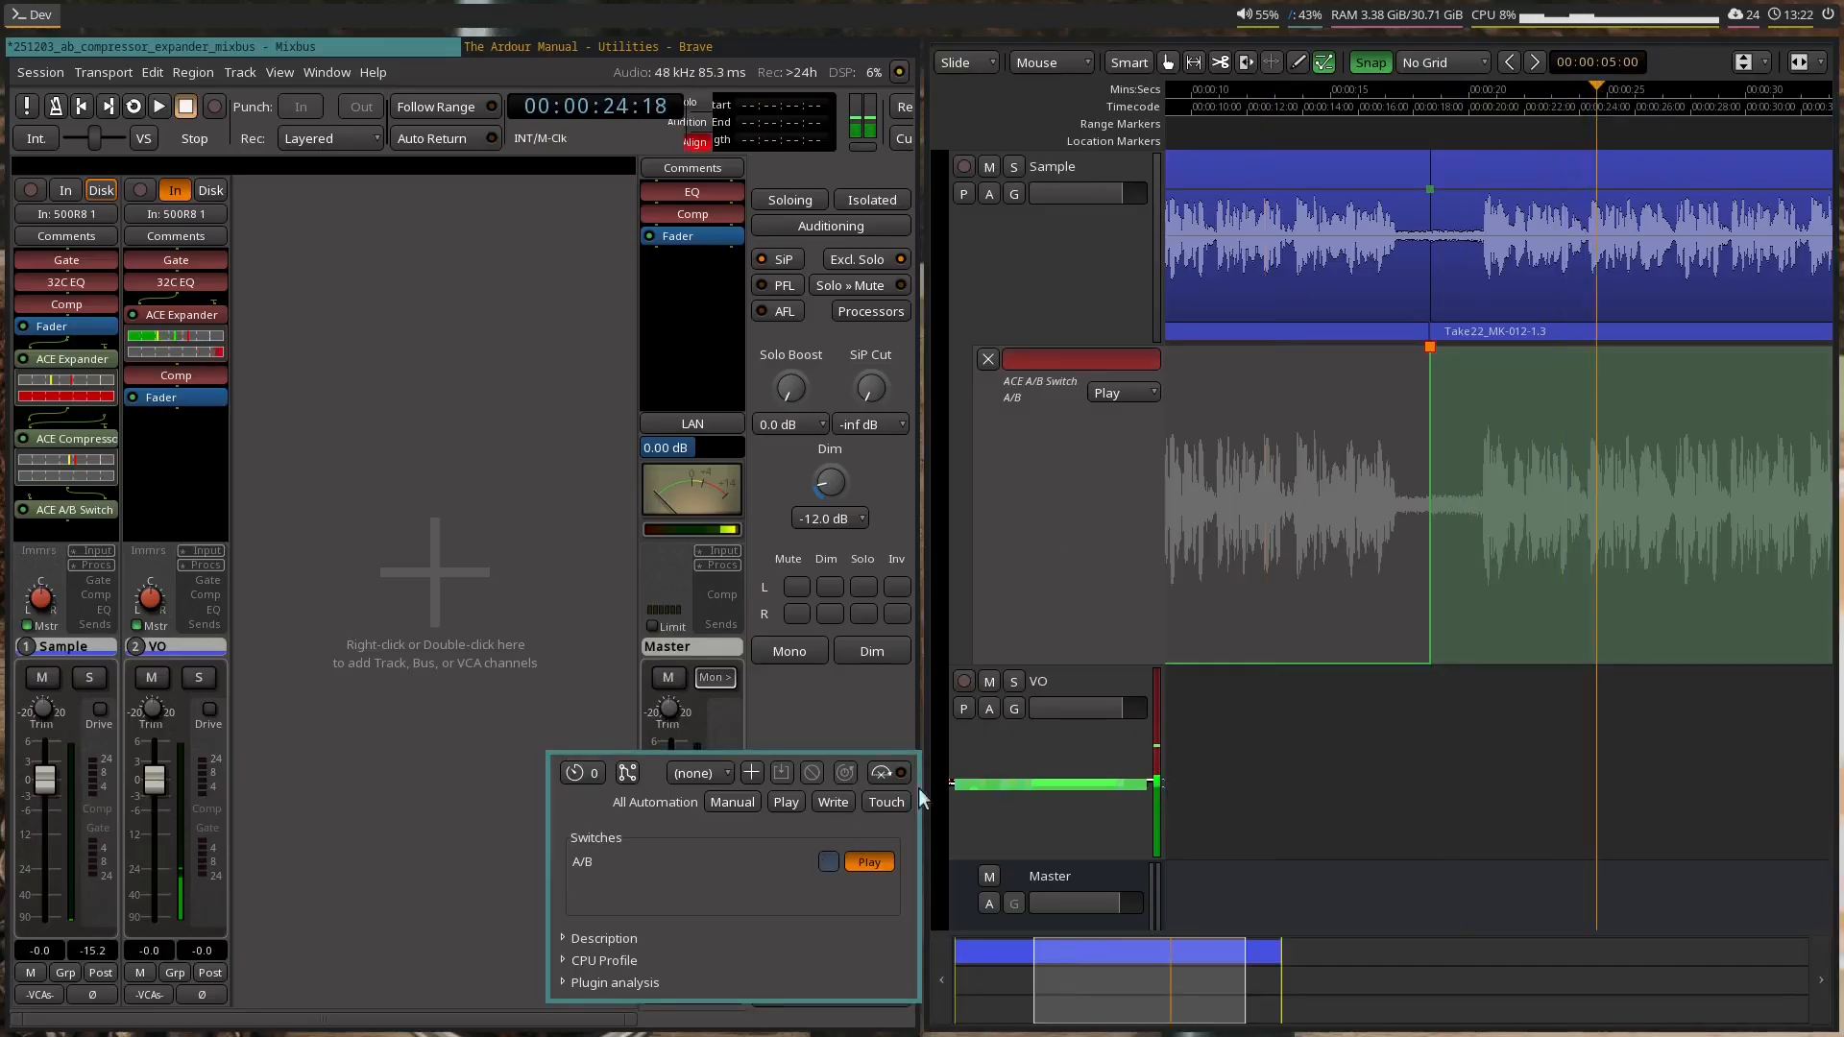
pyautogui.press('super+shift+q')
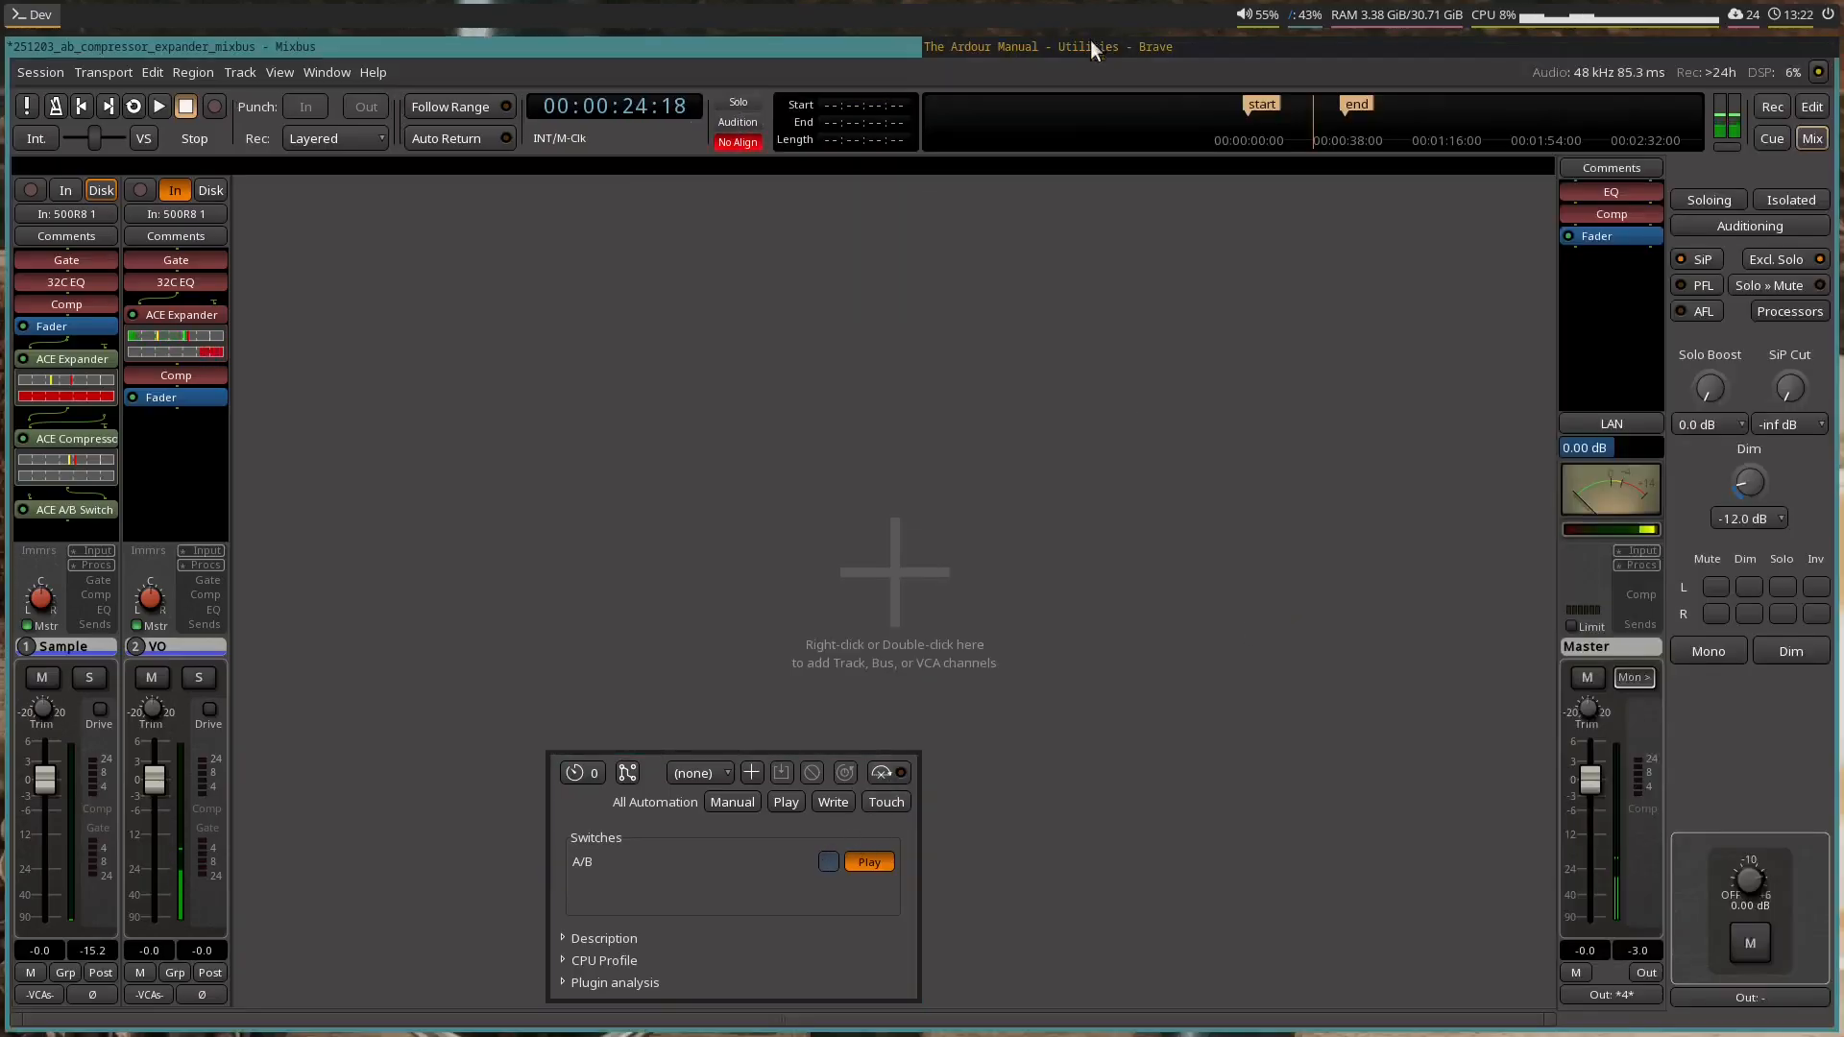
pyautogui.hotkey('alt', 'e')
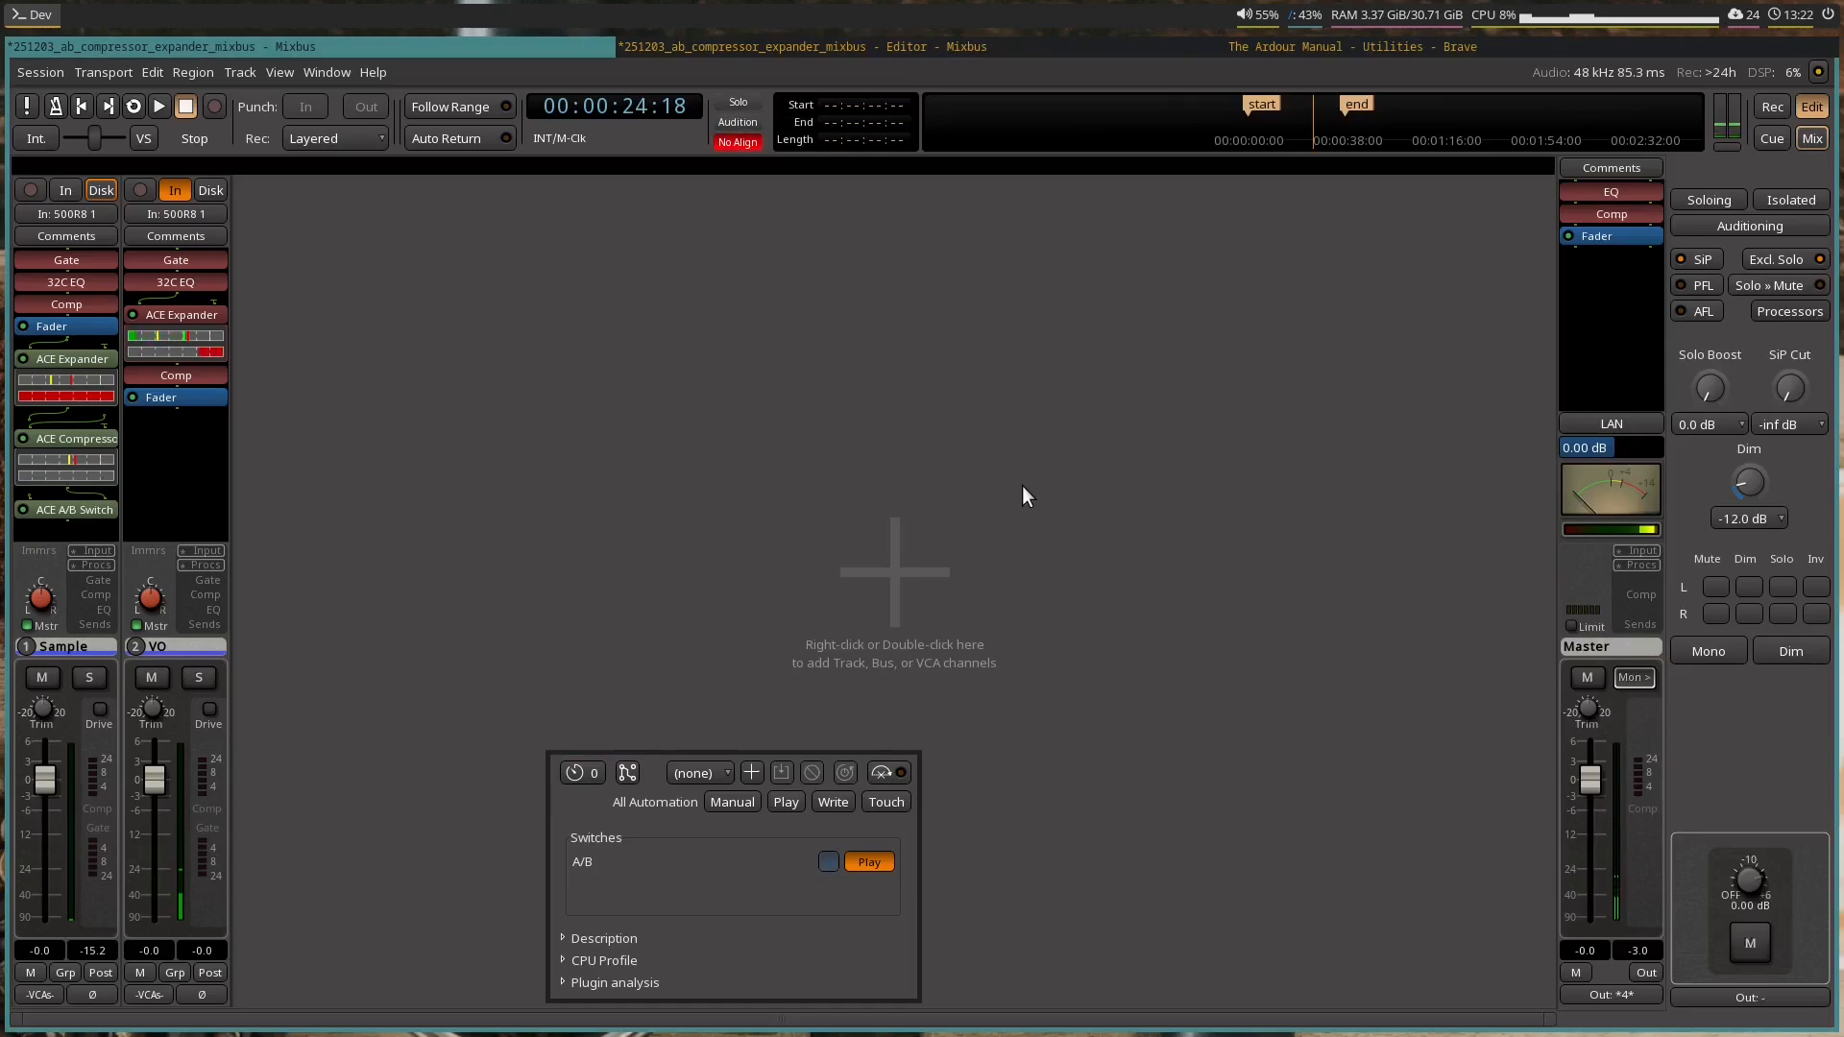
pyautogui.press('super+Right')
pyautogui.press('super+Right')
pyautogui.press('super+Left')
pyautogui.press('super+shift+Right')
pyautogui.press('super+shift+Right')
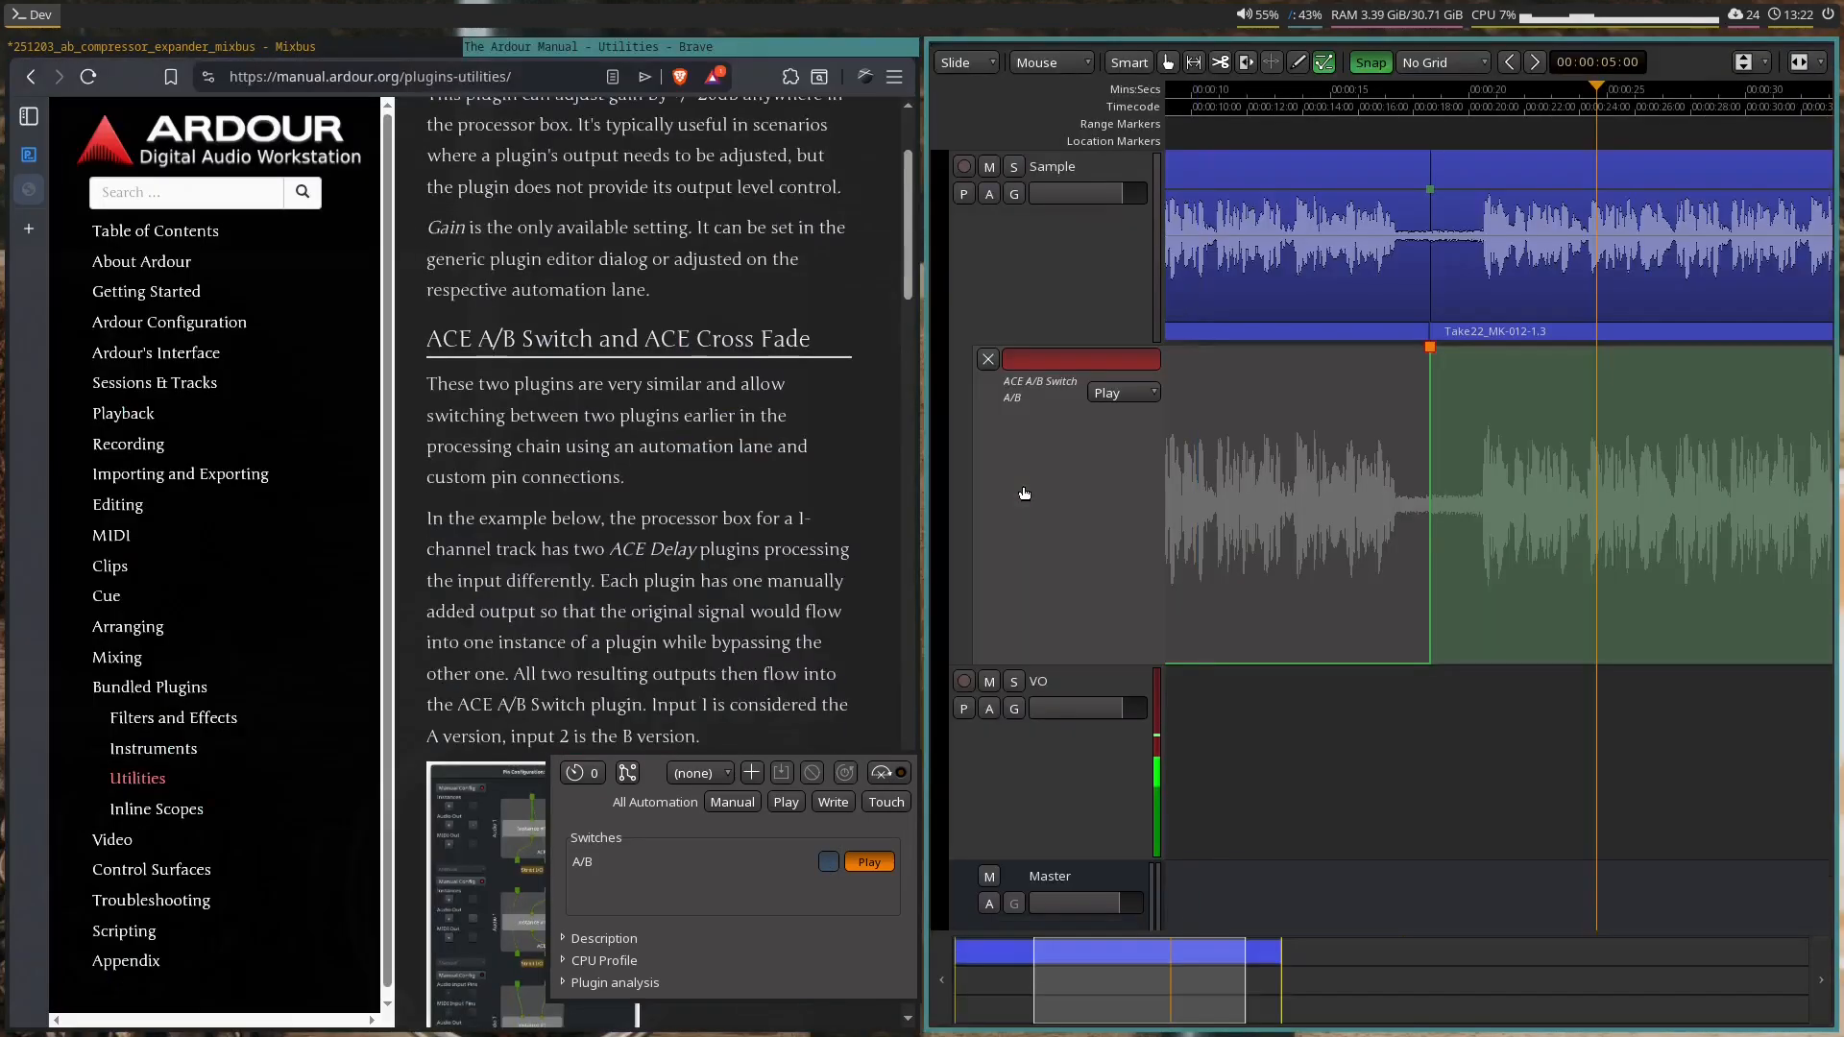
# - Play the session from the start past the A/B automation change with the Mixbus mixer in view, and stop playback
pyautogui.press('Home')
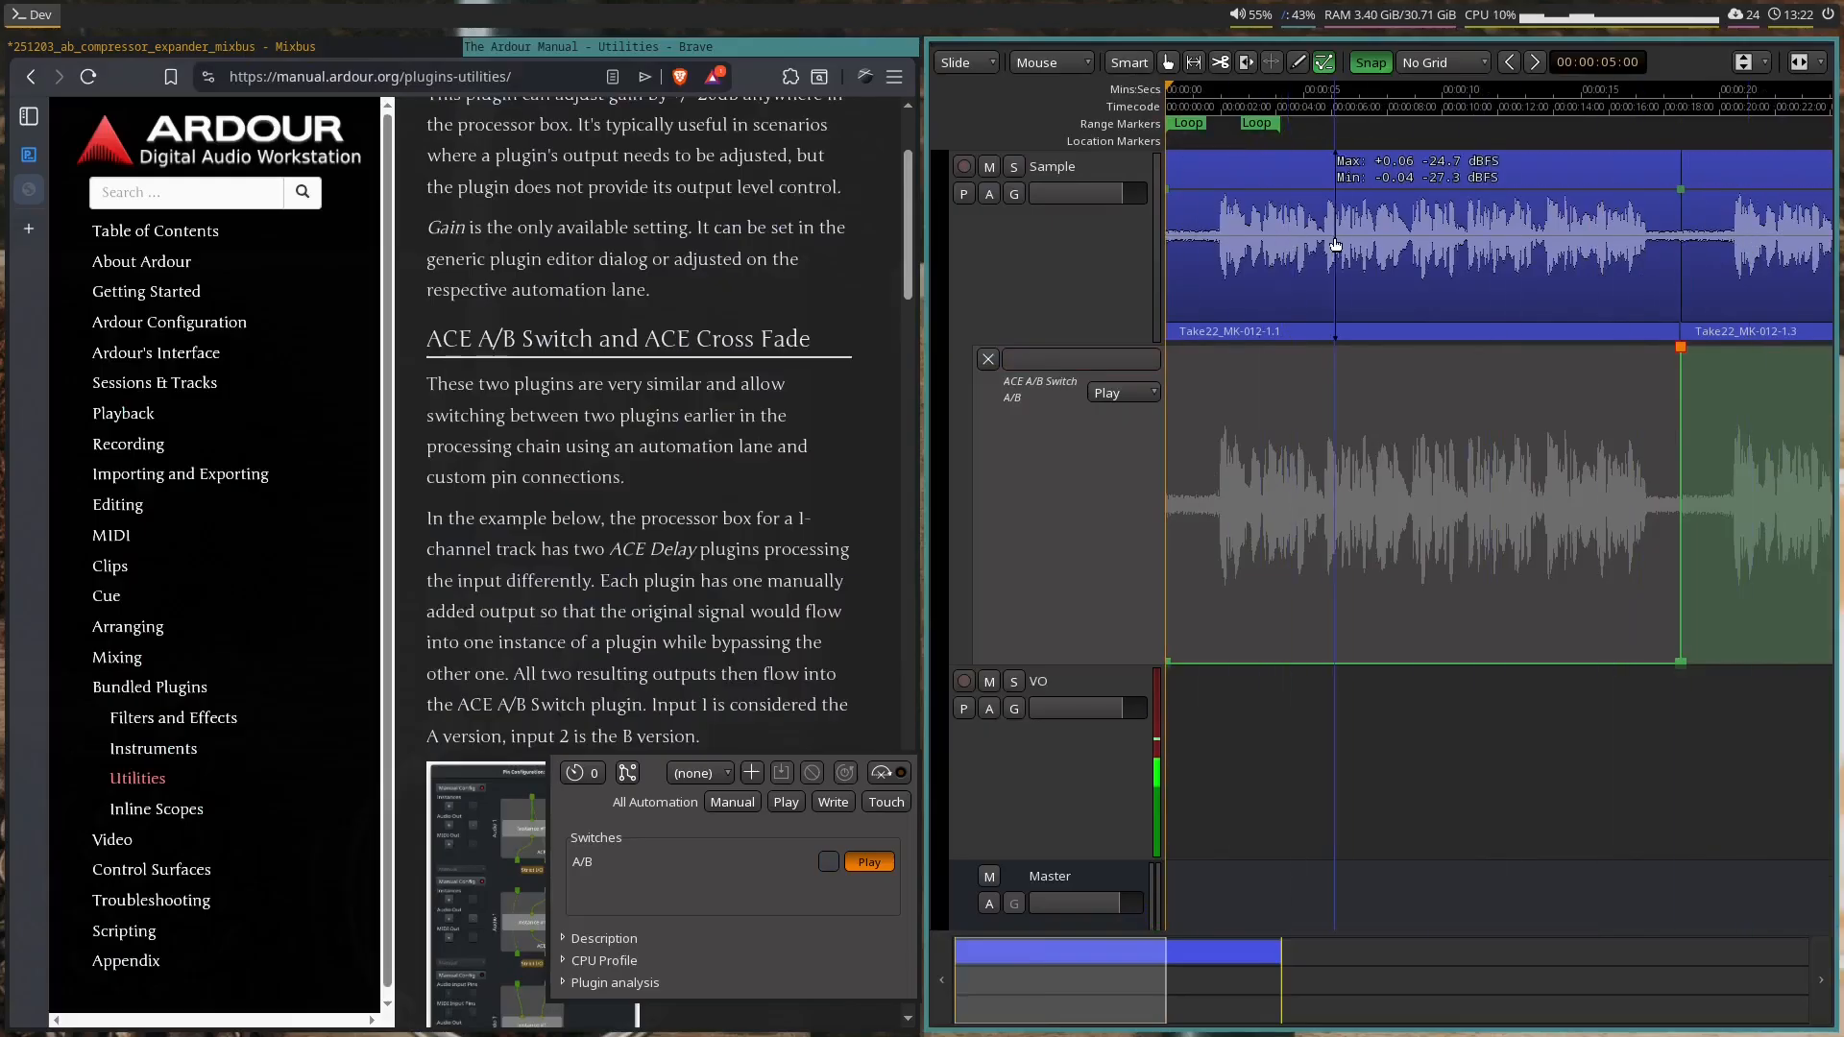
pyautogui.press('space')
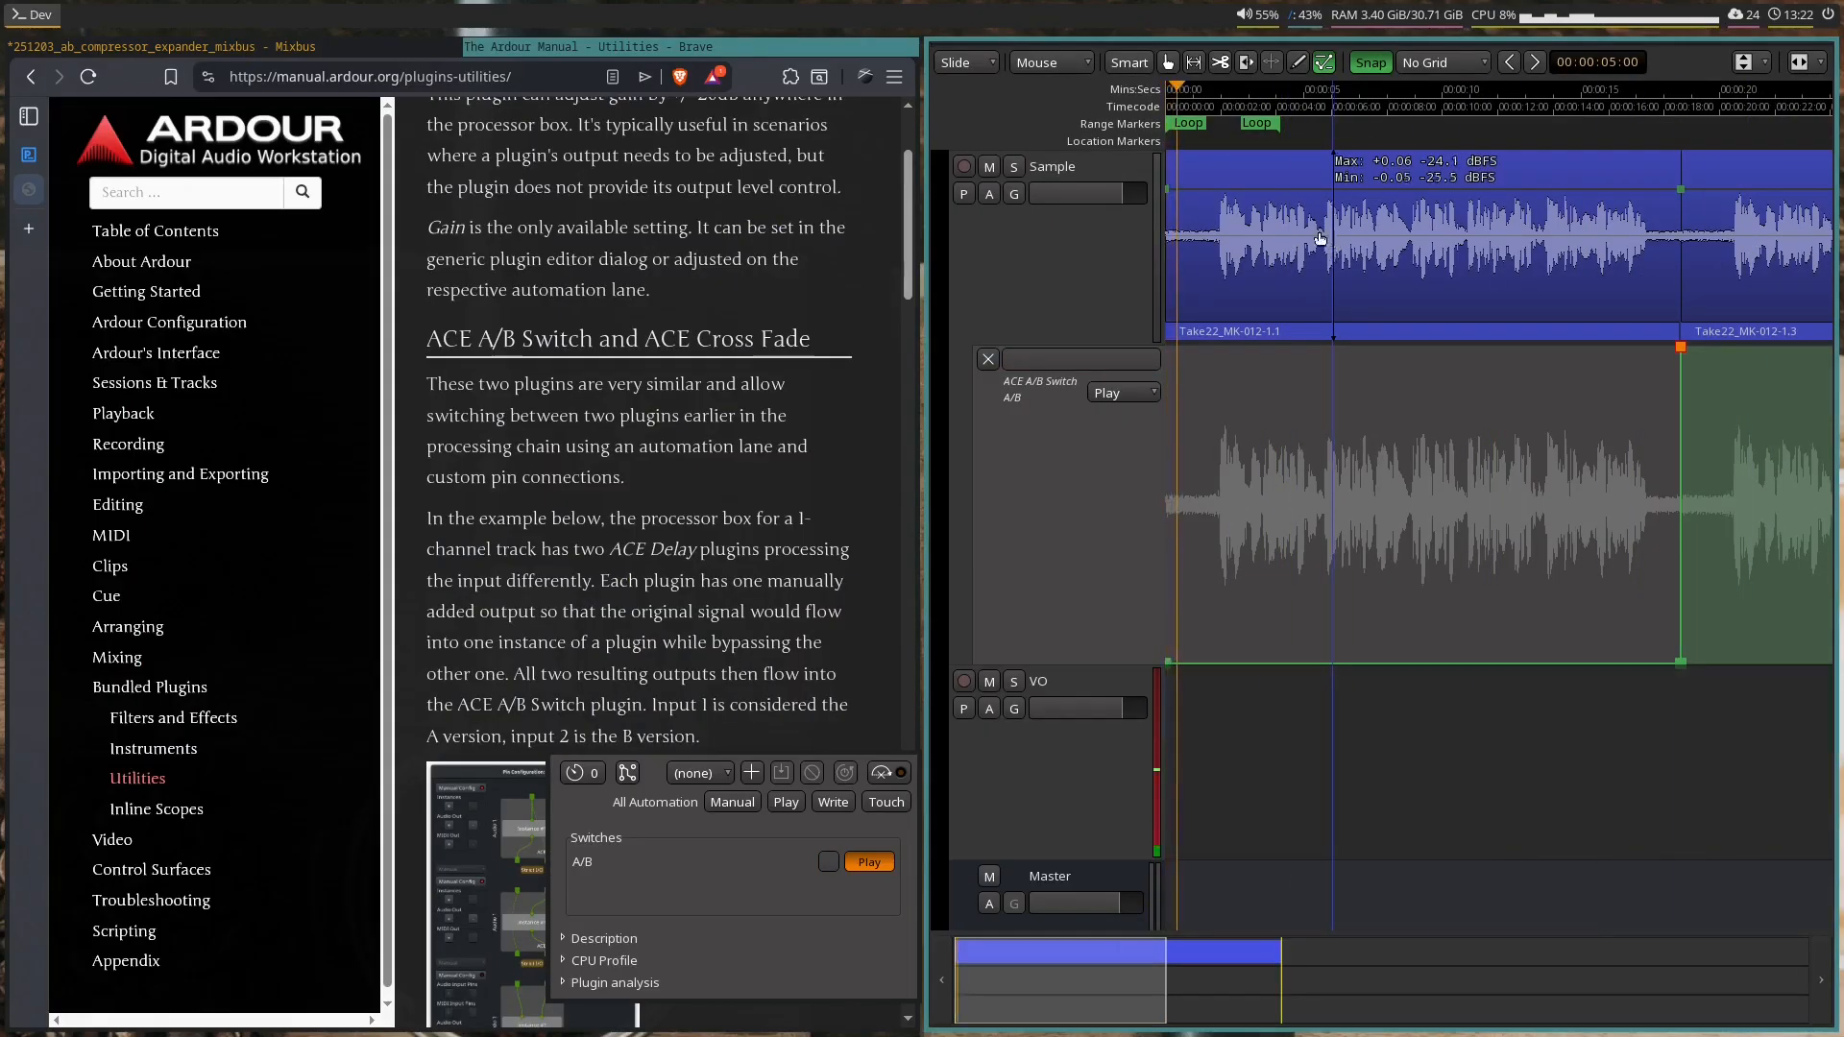
pyautogui.click(381, 49)
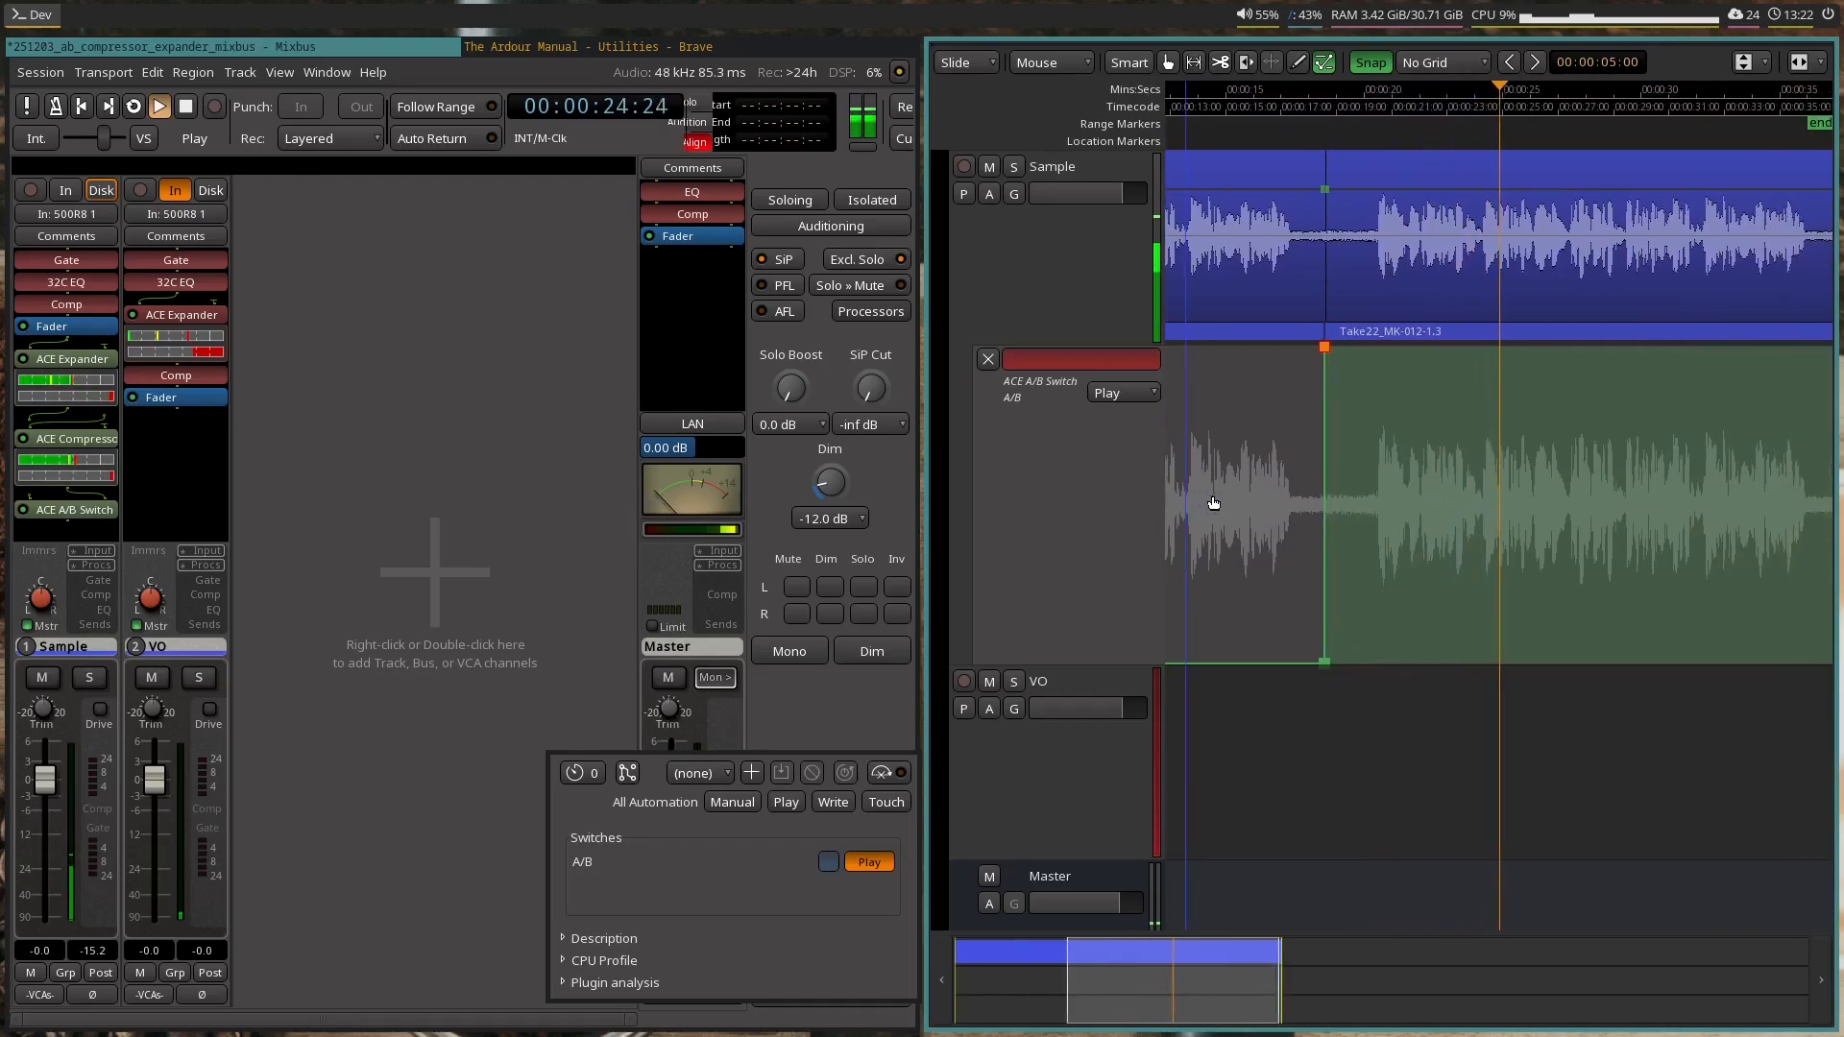
pyautogui.press('space')
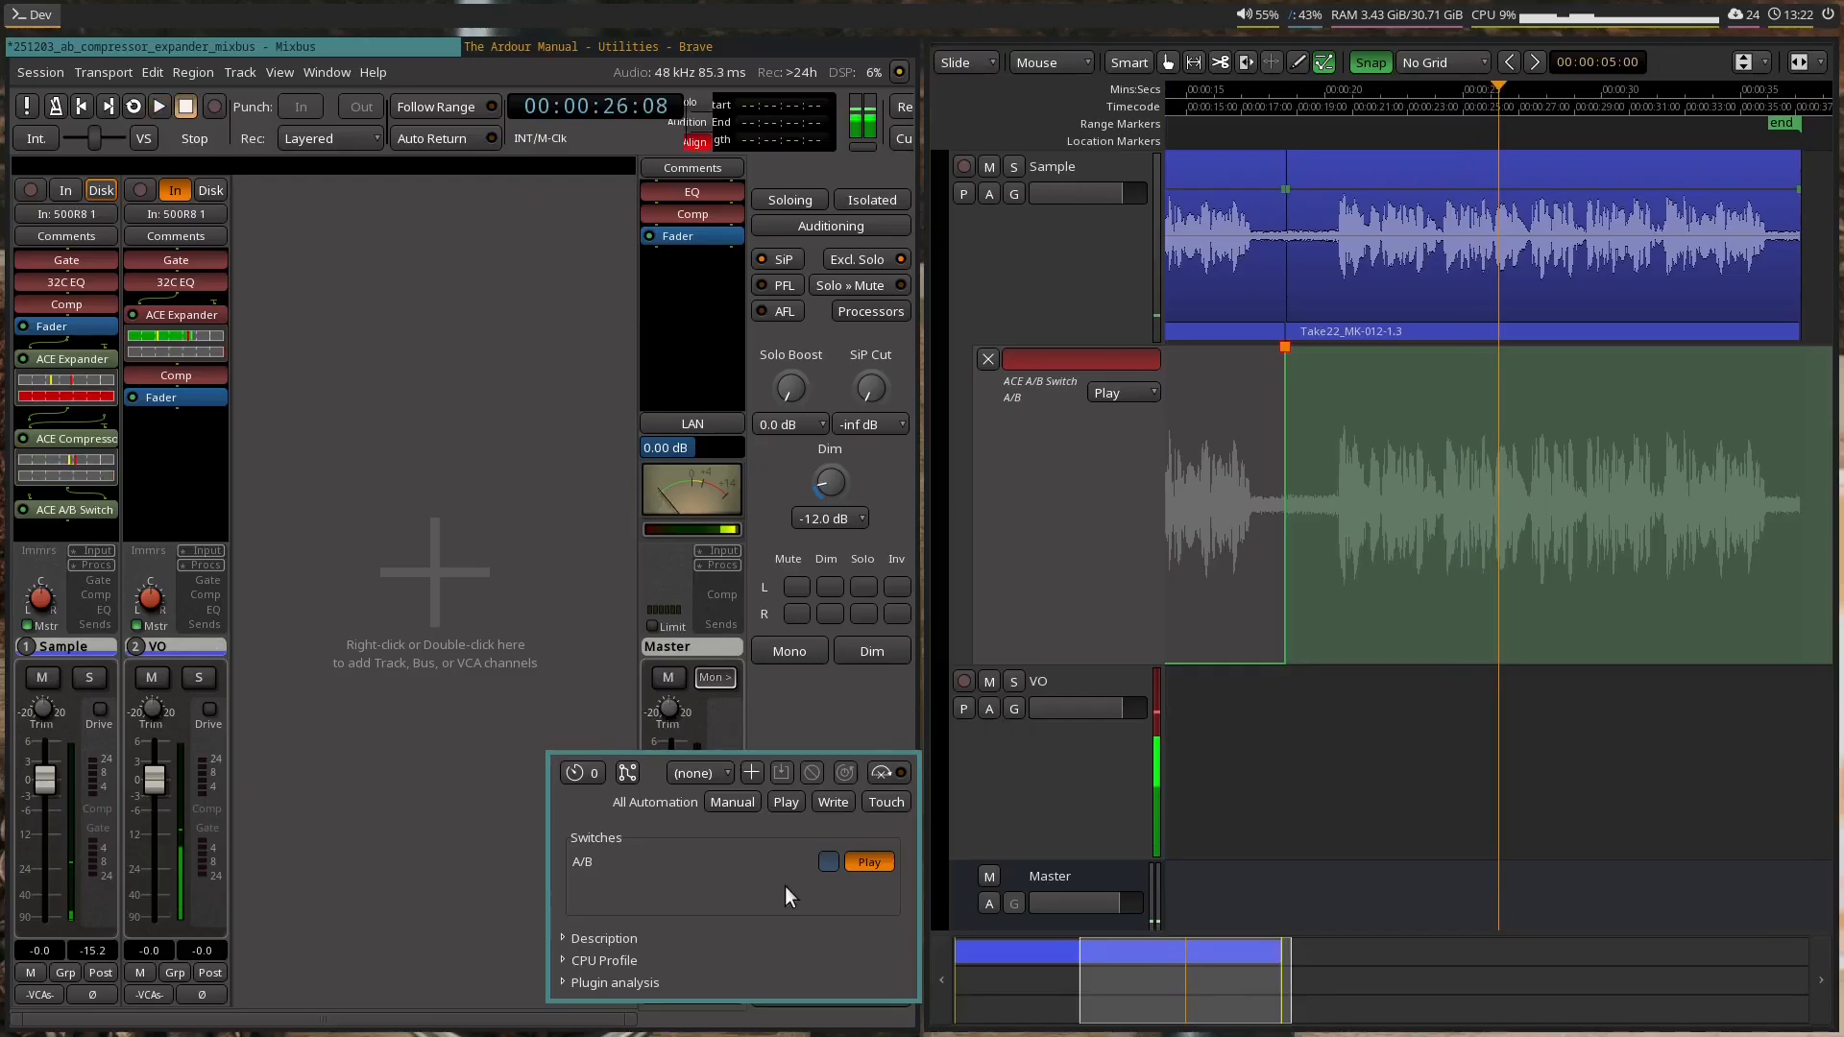
# - Close the ACE A/B Switch window and open the Stem export dialog
pyautogui.hotkey('ctrl', 'w')
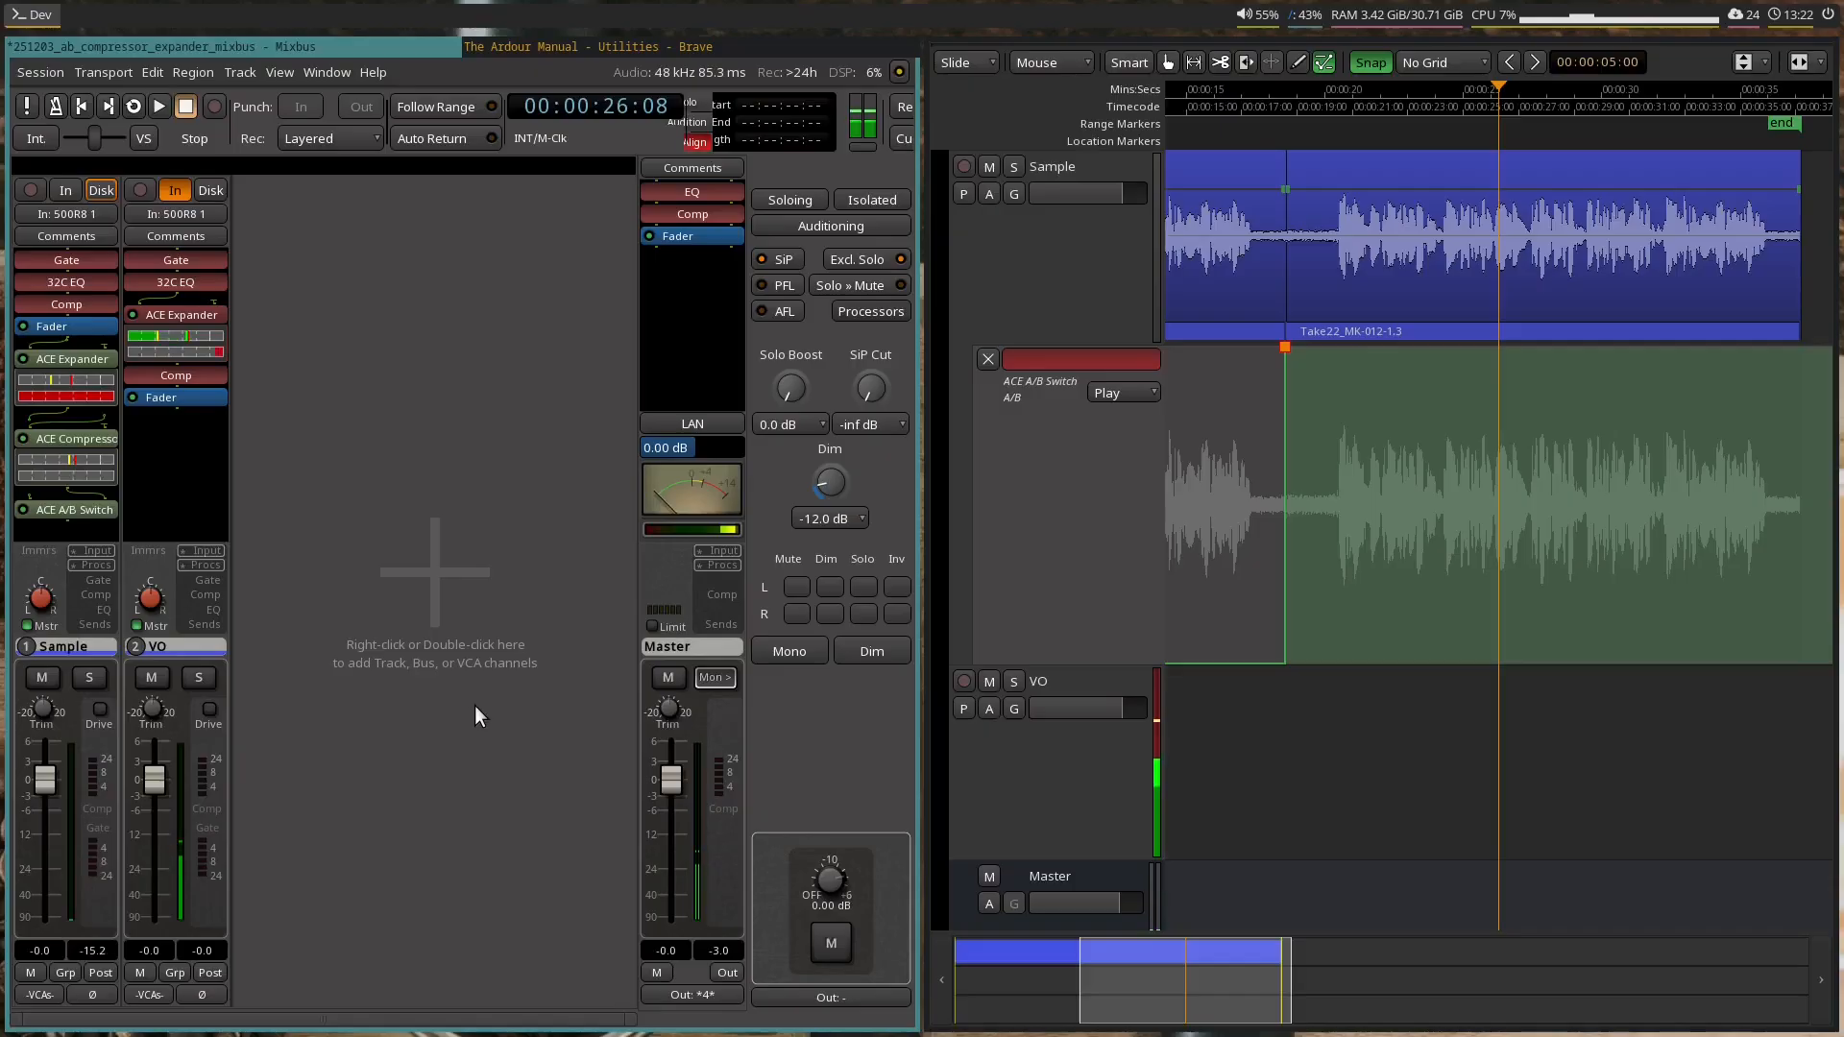
pyautogui.scroll(-2, 1147, 627)
pyautogui.scroll(2, 1154, 634)
pyautogui.click(32, 77)
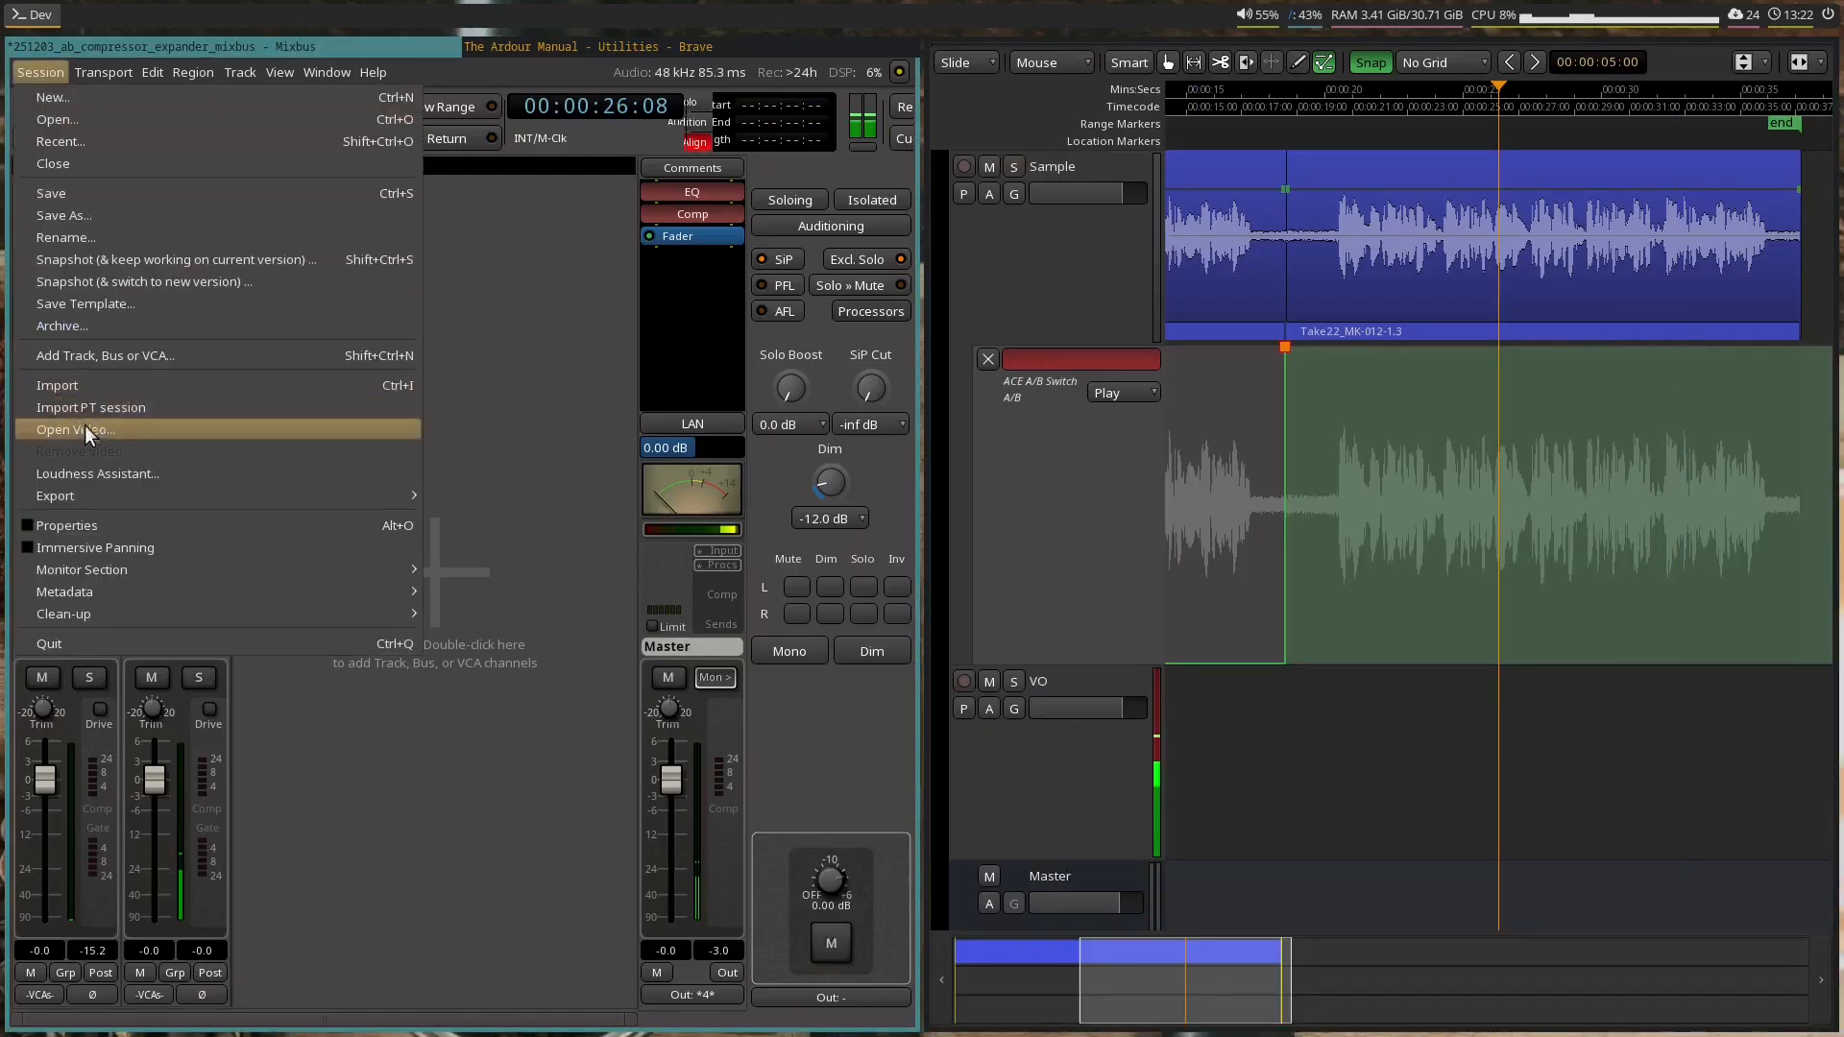
pyautogui.moveTo(96, 496)
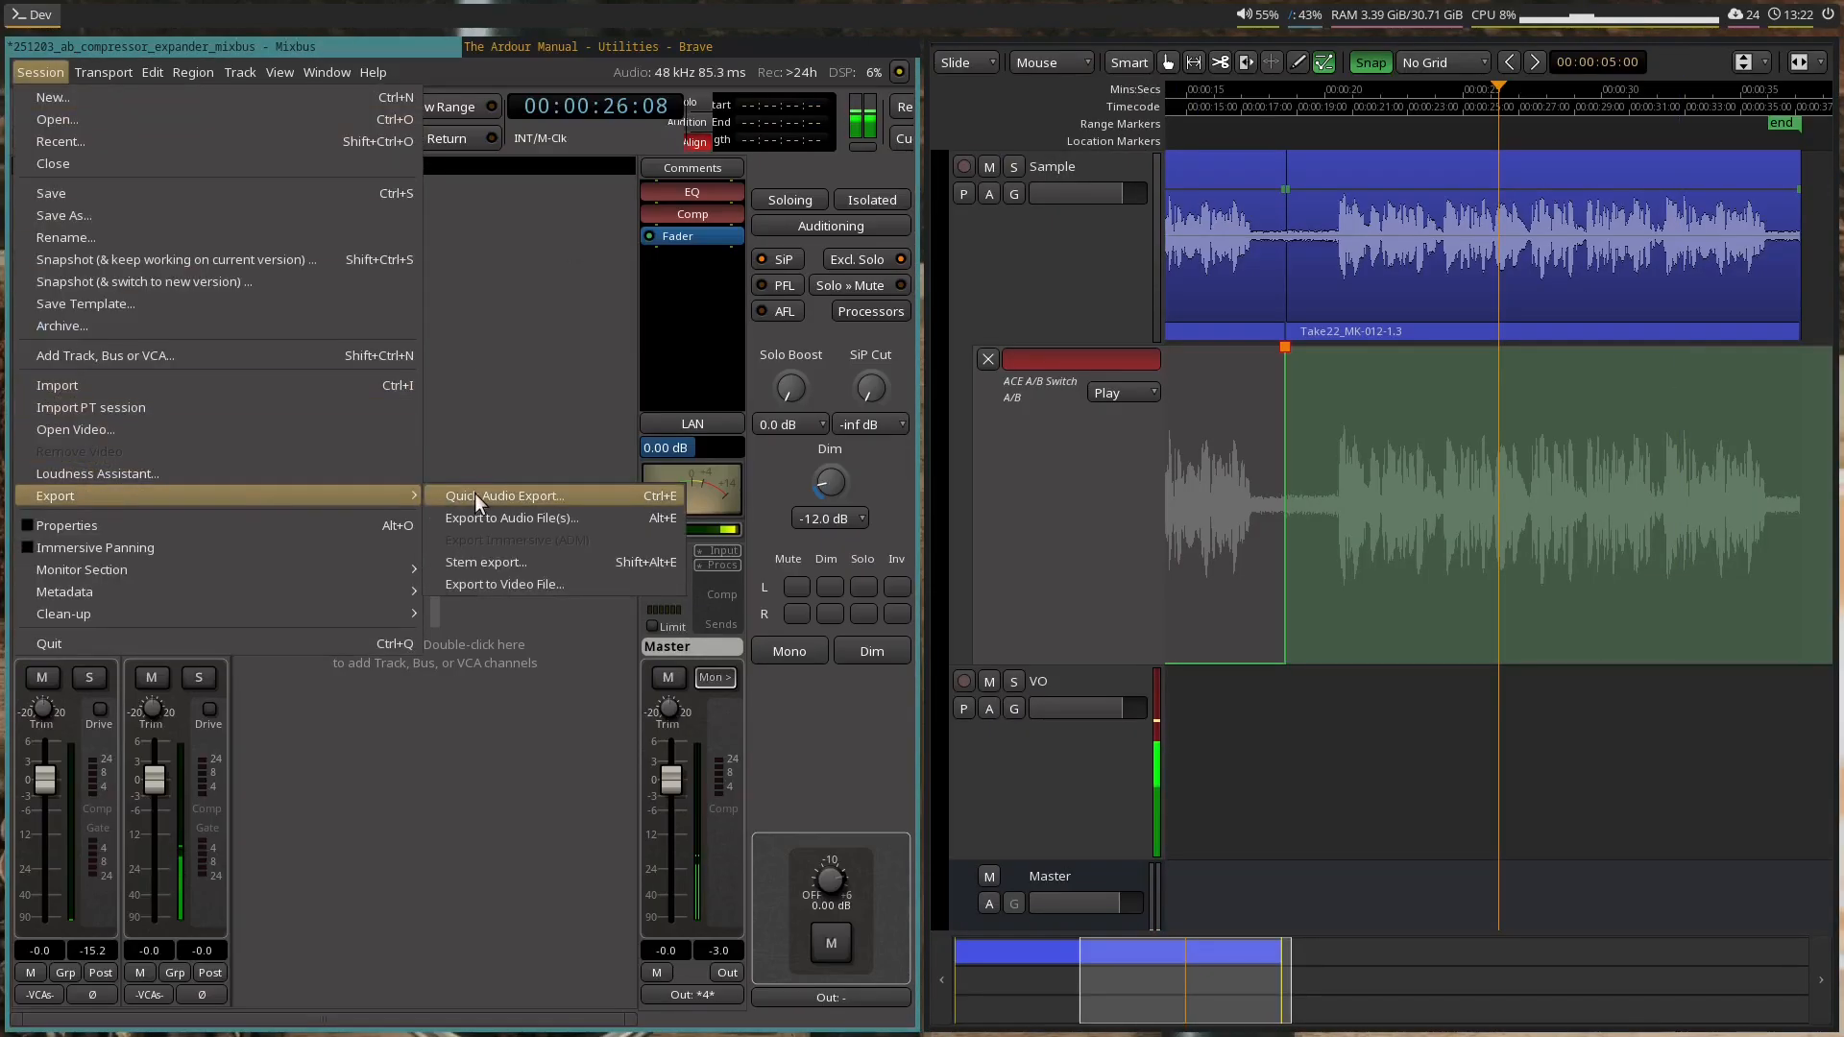
pyautogui.click(522, 566)
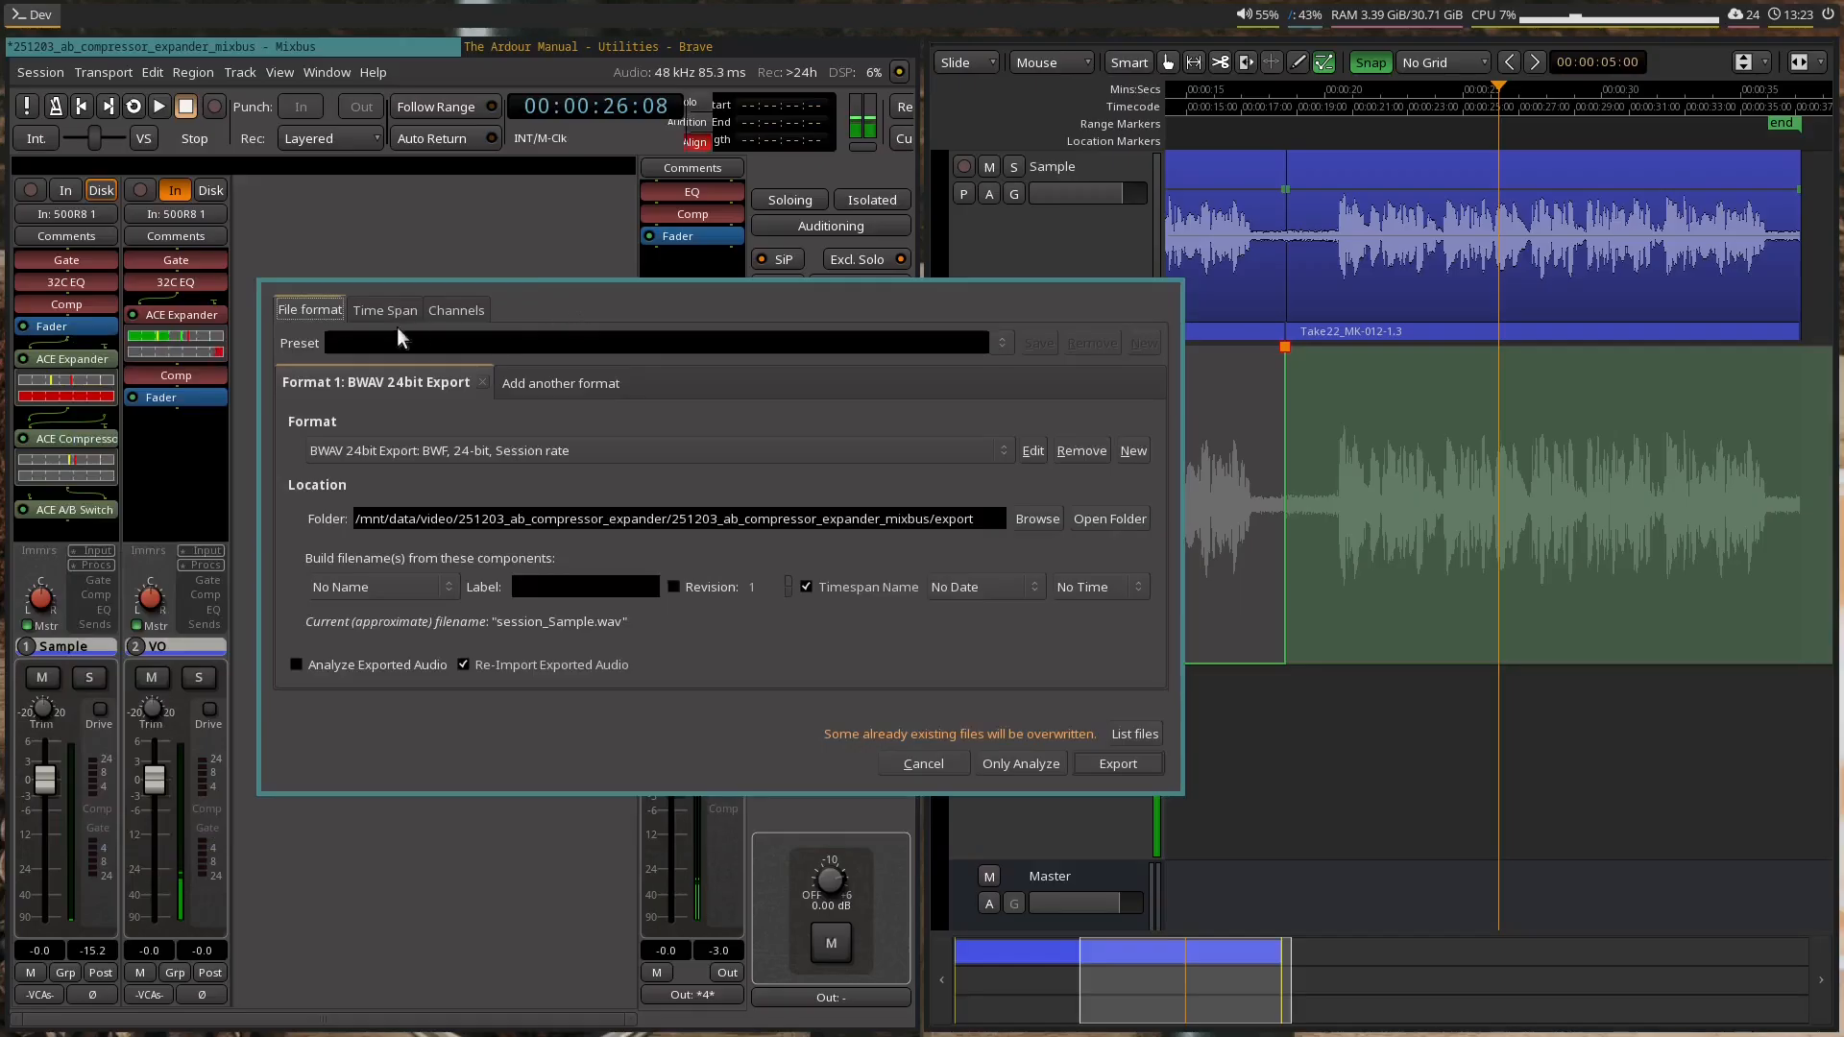
# - Review the stem export's time span and channels, and export the Sample stem as BWAV 24bit with re-import of the exported audio enabled
pyautogui.click(384, 310)
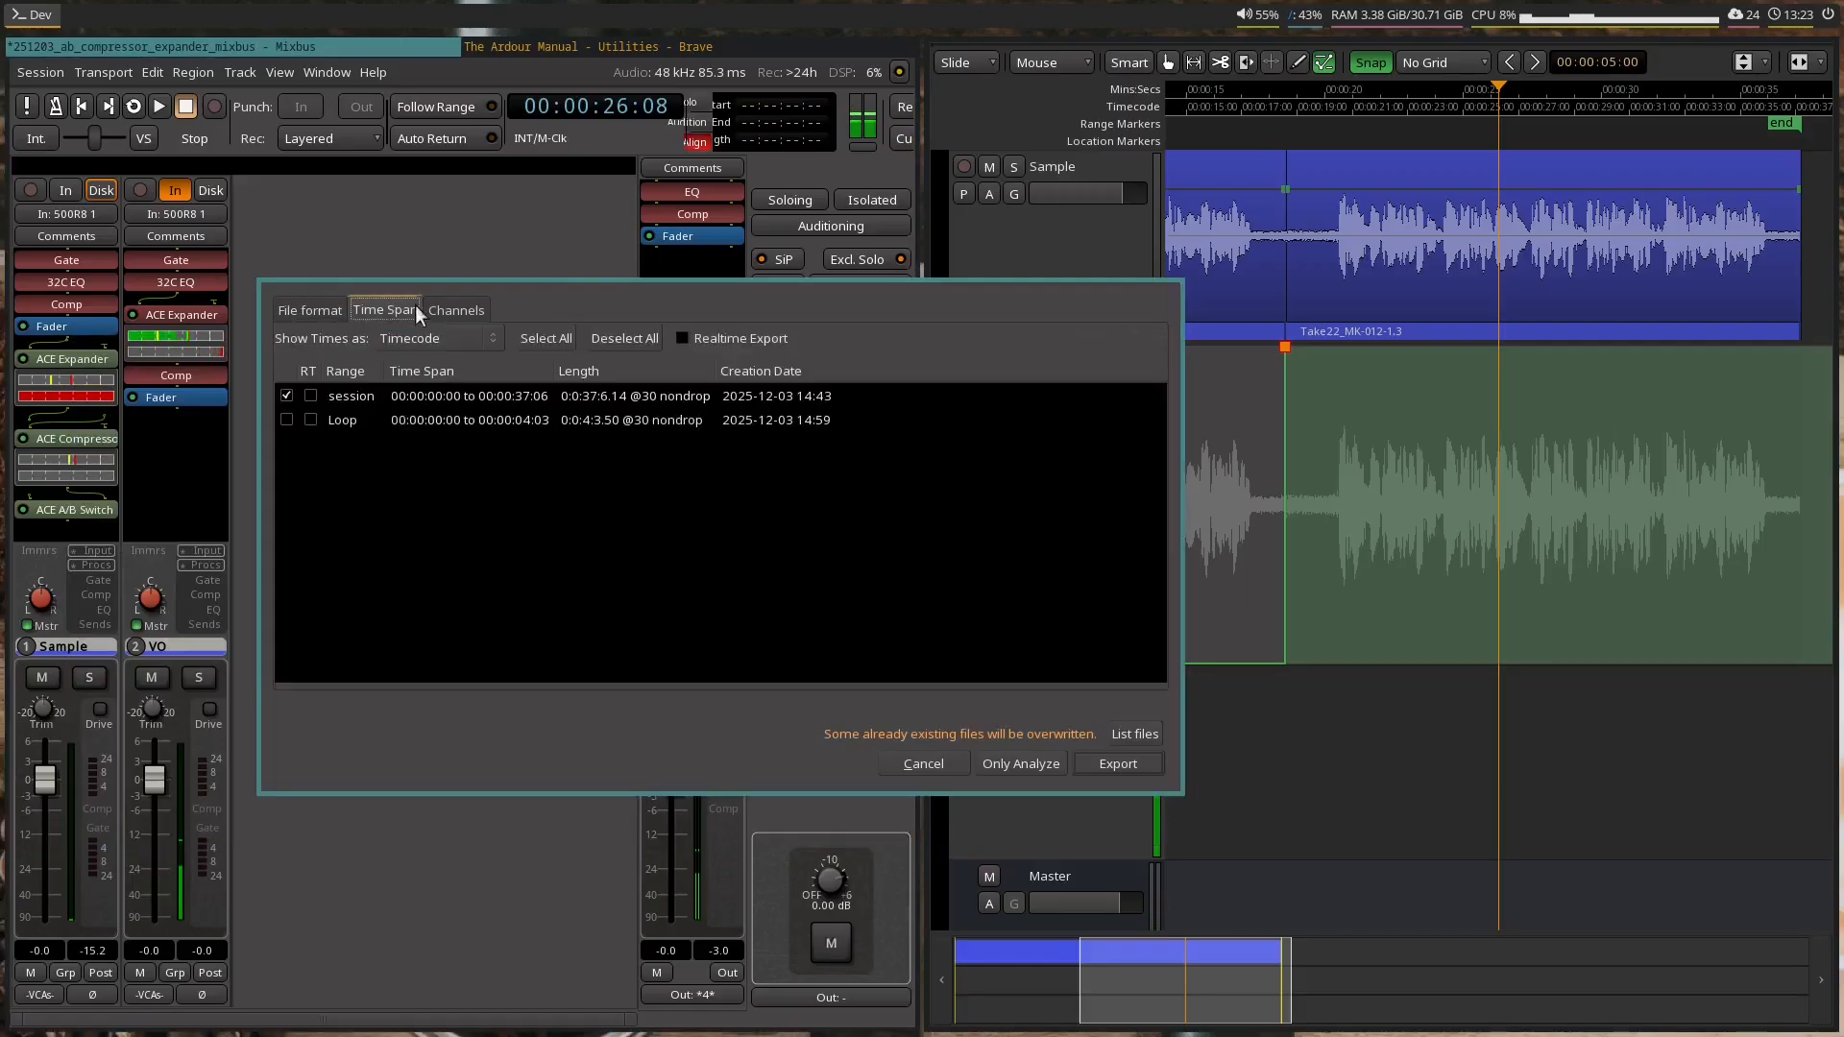
pyautogui.click(474, 307)
pyautogui.click(306, 307)
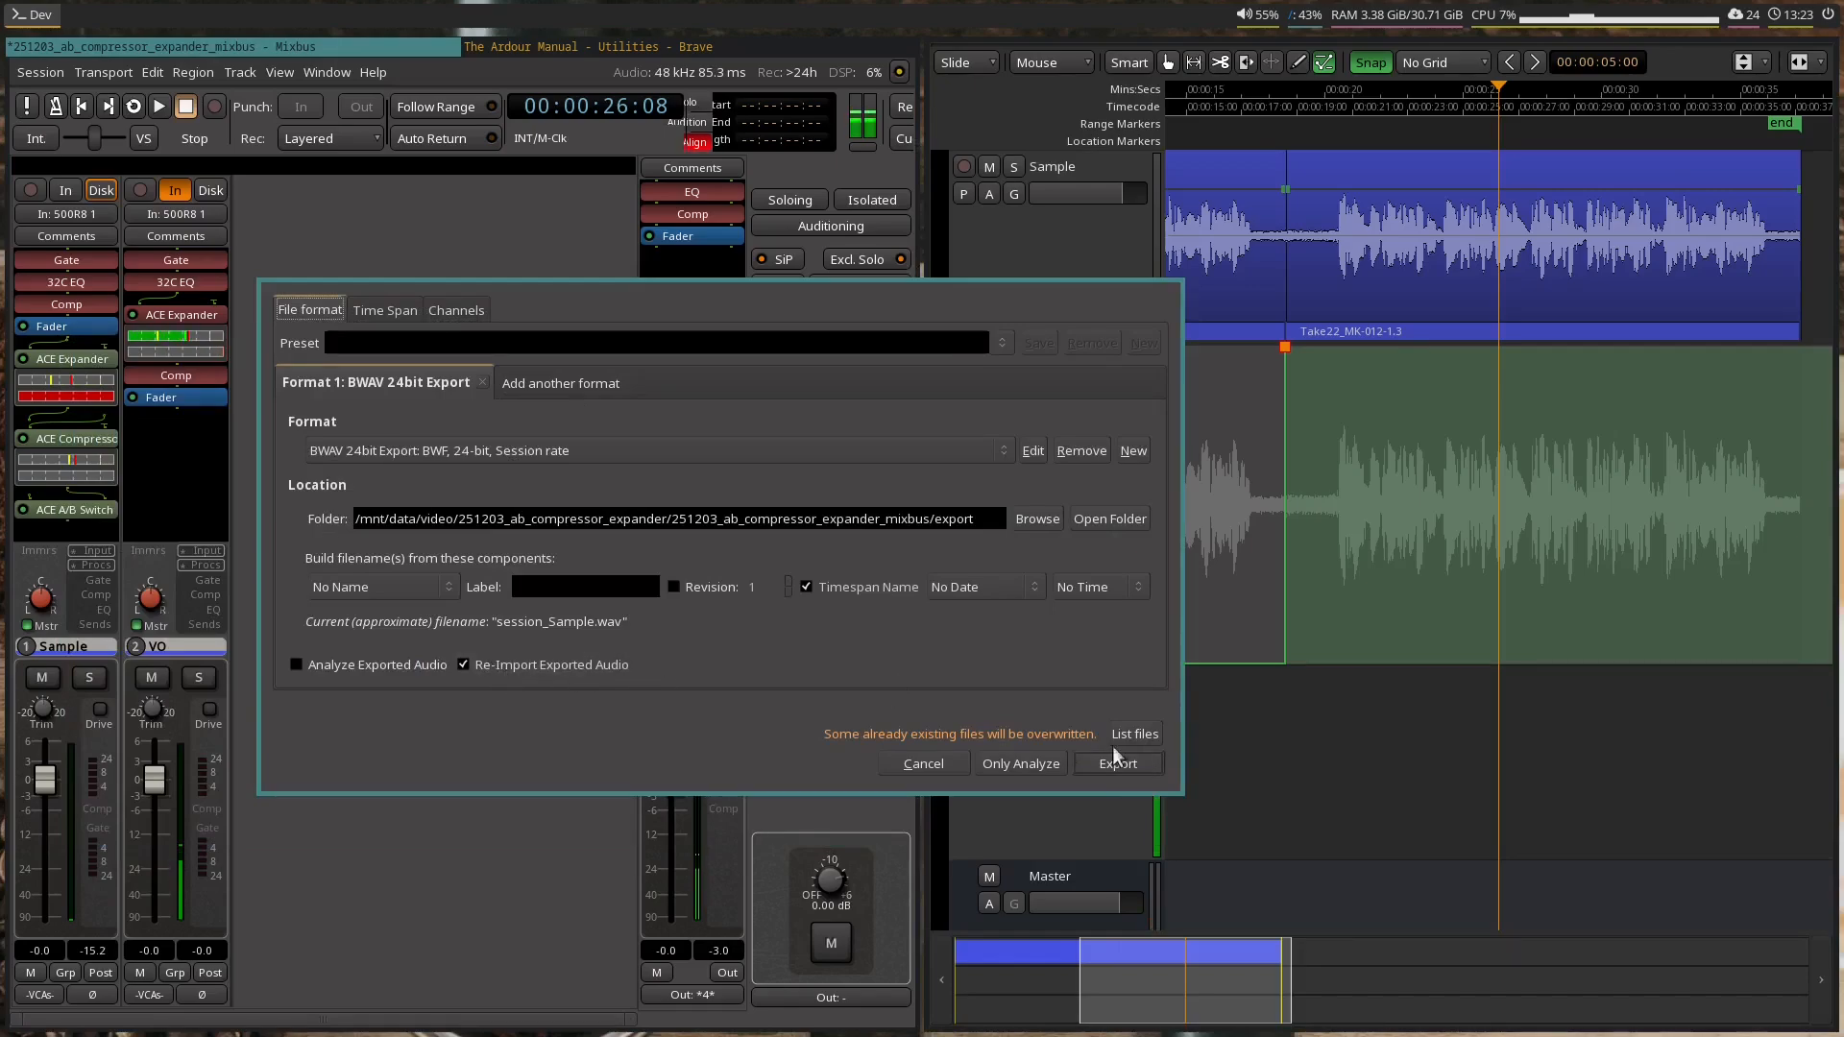
pyautogui.click(1143, 760)
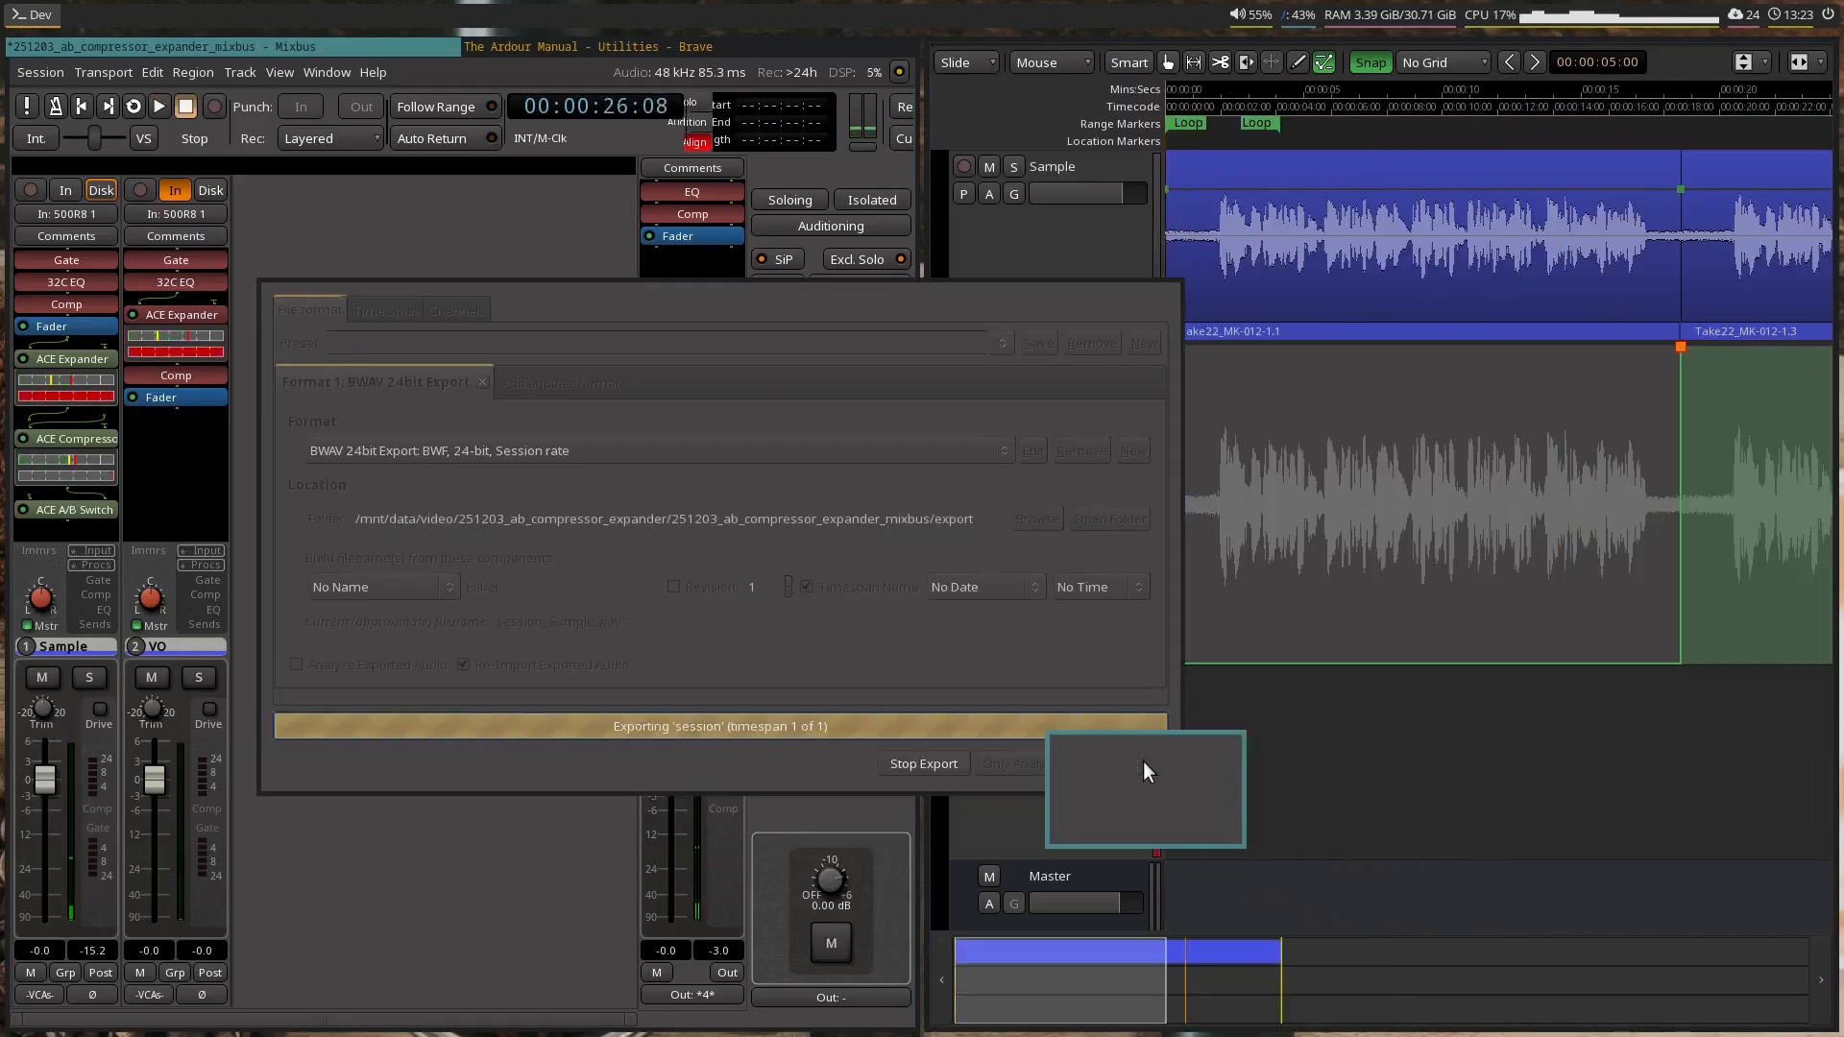
# - Enlarge the editor's track height so the Sample track and its A/B automation lane fill the canvas around the switch point
pyautogui.hscroll(2, 1521, 768)
pyautogui.hscroll(-3, 1521, 768)
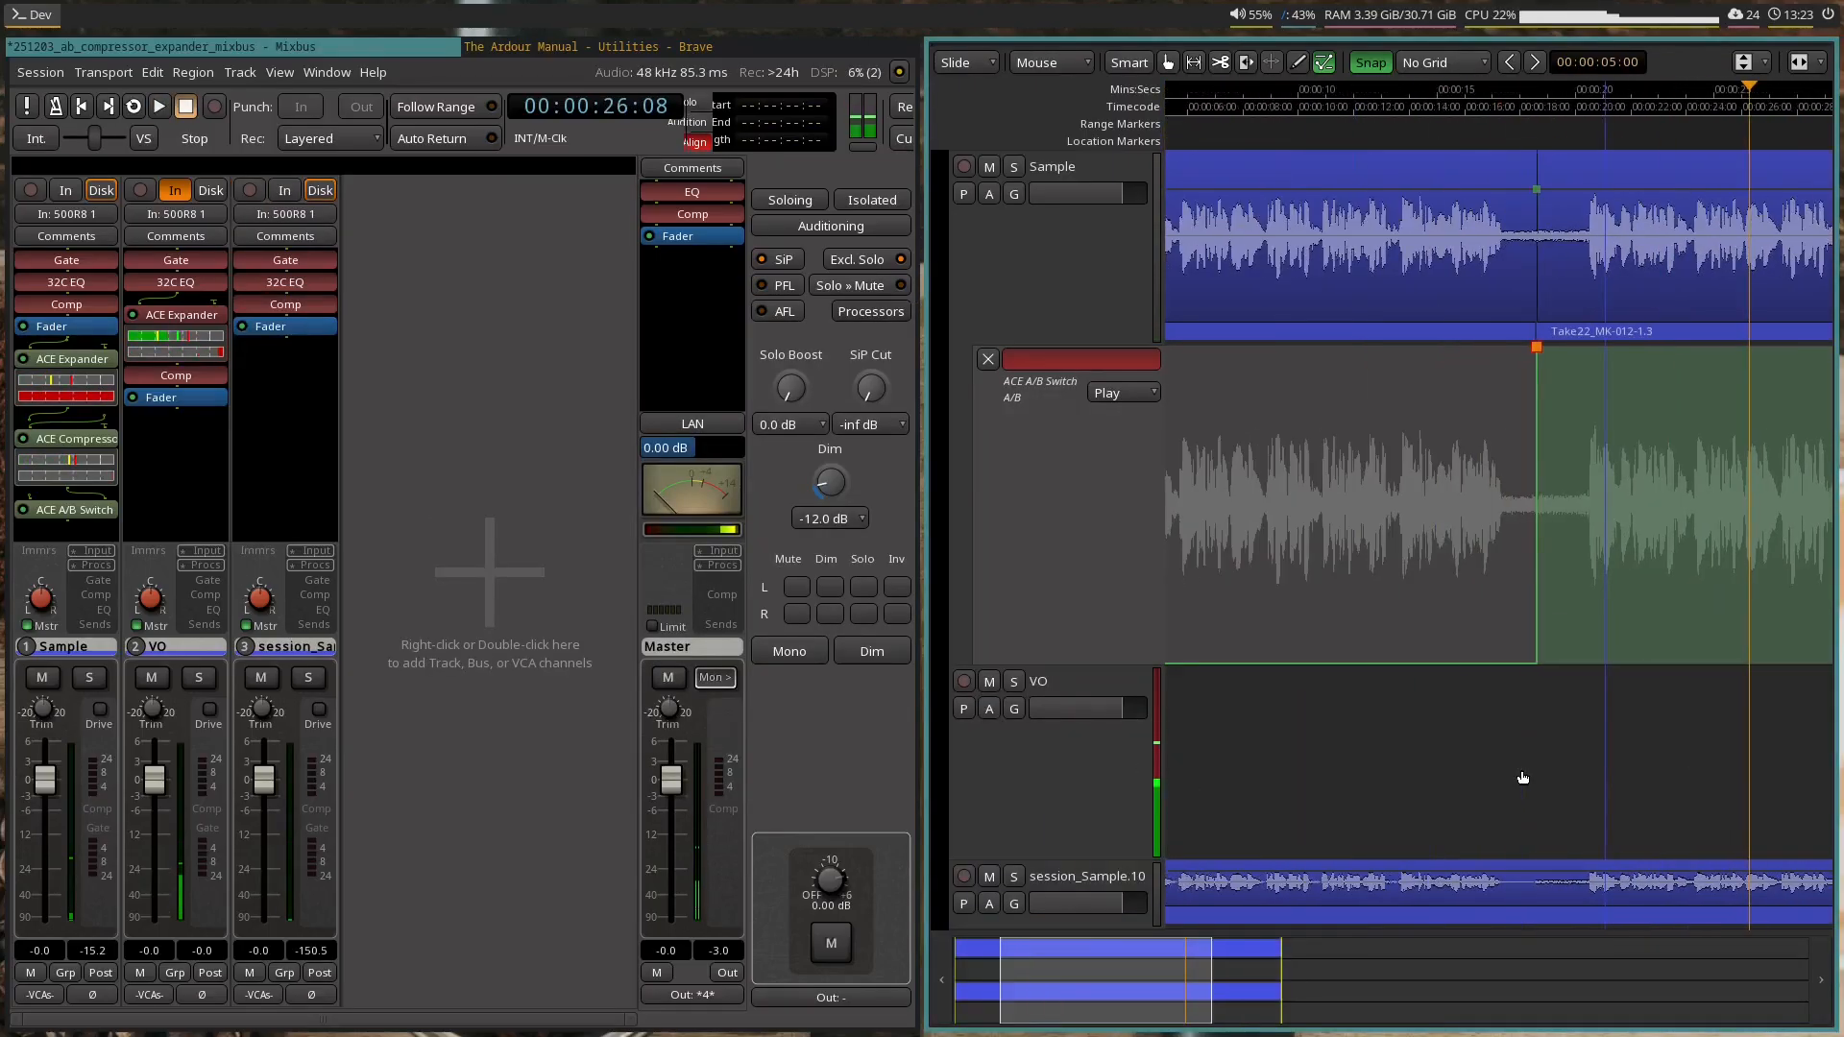
pyautogui.click(1766, 59)
pyautogui.click(1761, 110)
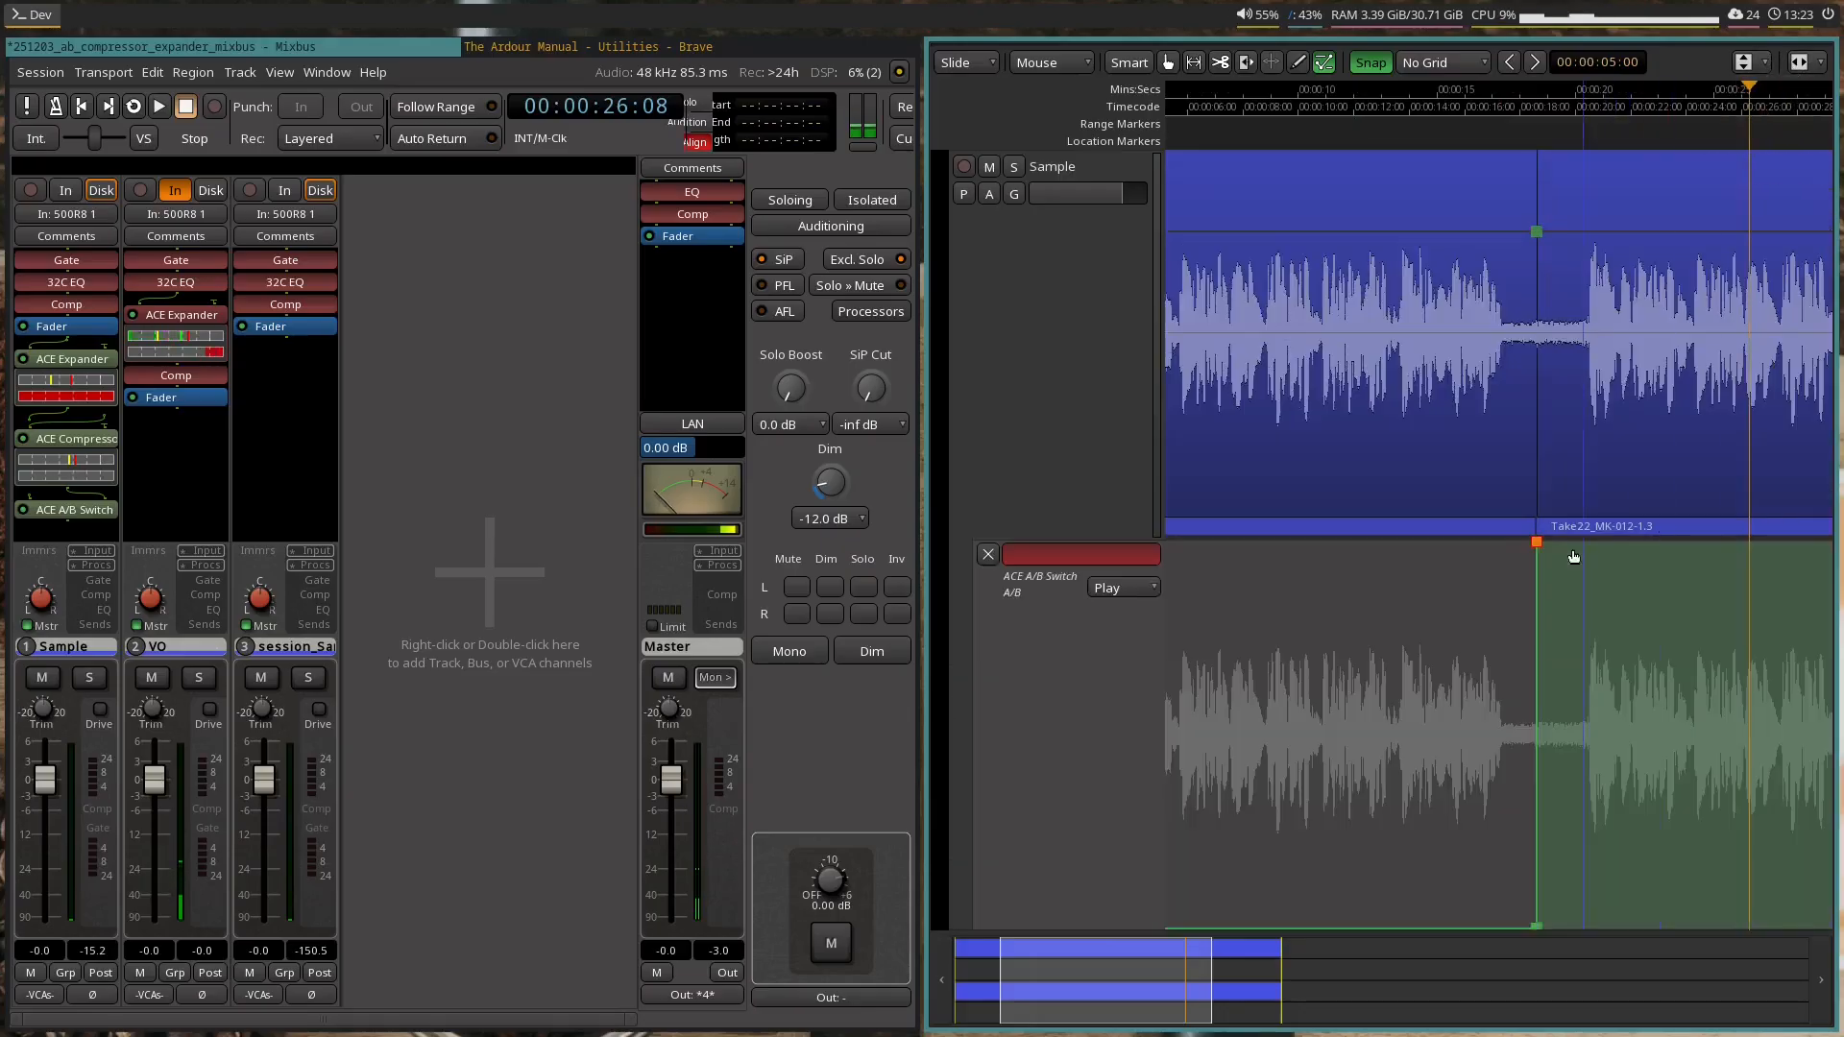
# - Select the quiet gap in the re-imported session_Sample track as a range from about 00:00:17:13 to 00:00:20:12
pyautogui.scroll(-1, 1557, 557)
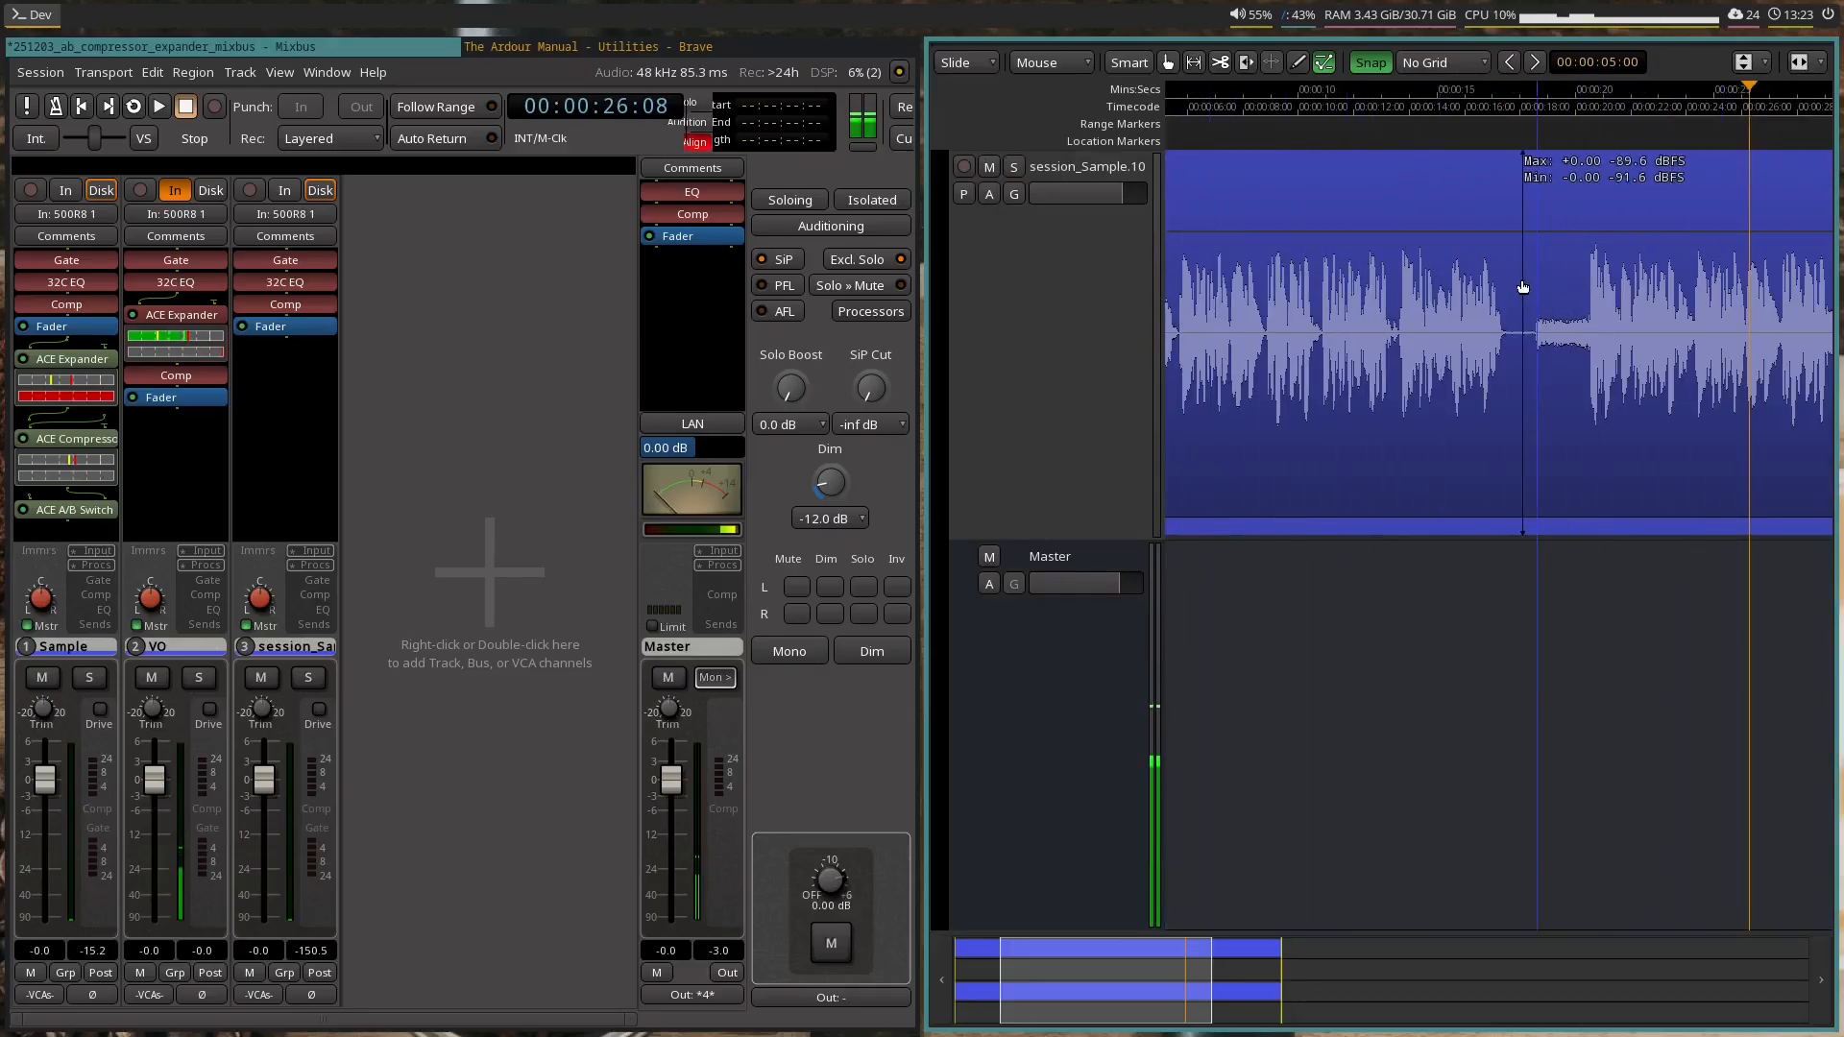
pyautogui.press('r')
pyautogui.moveTo(1504, 313); pyautogui.dragTo(1586, 321)
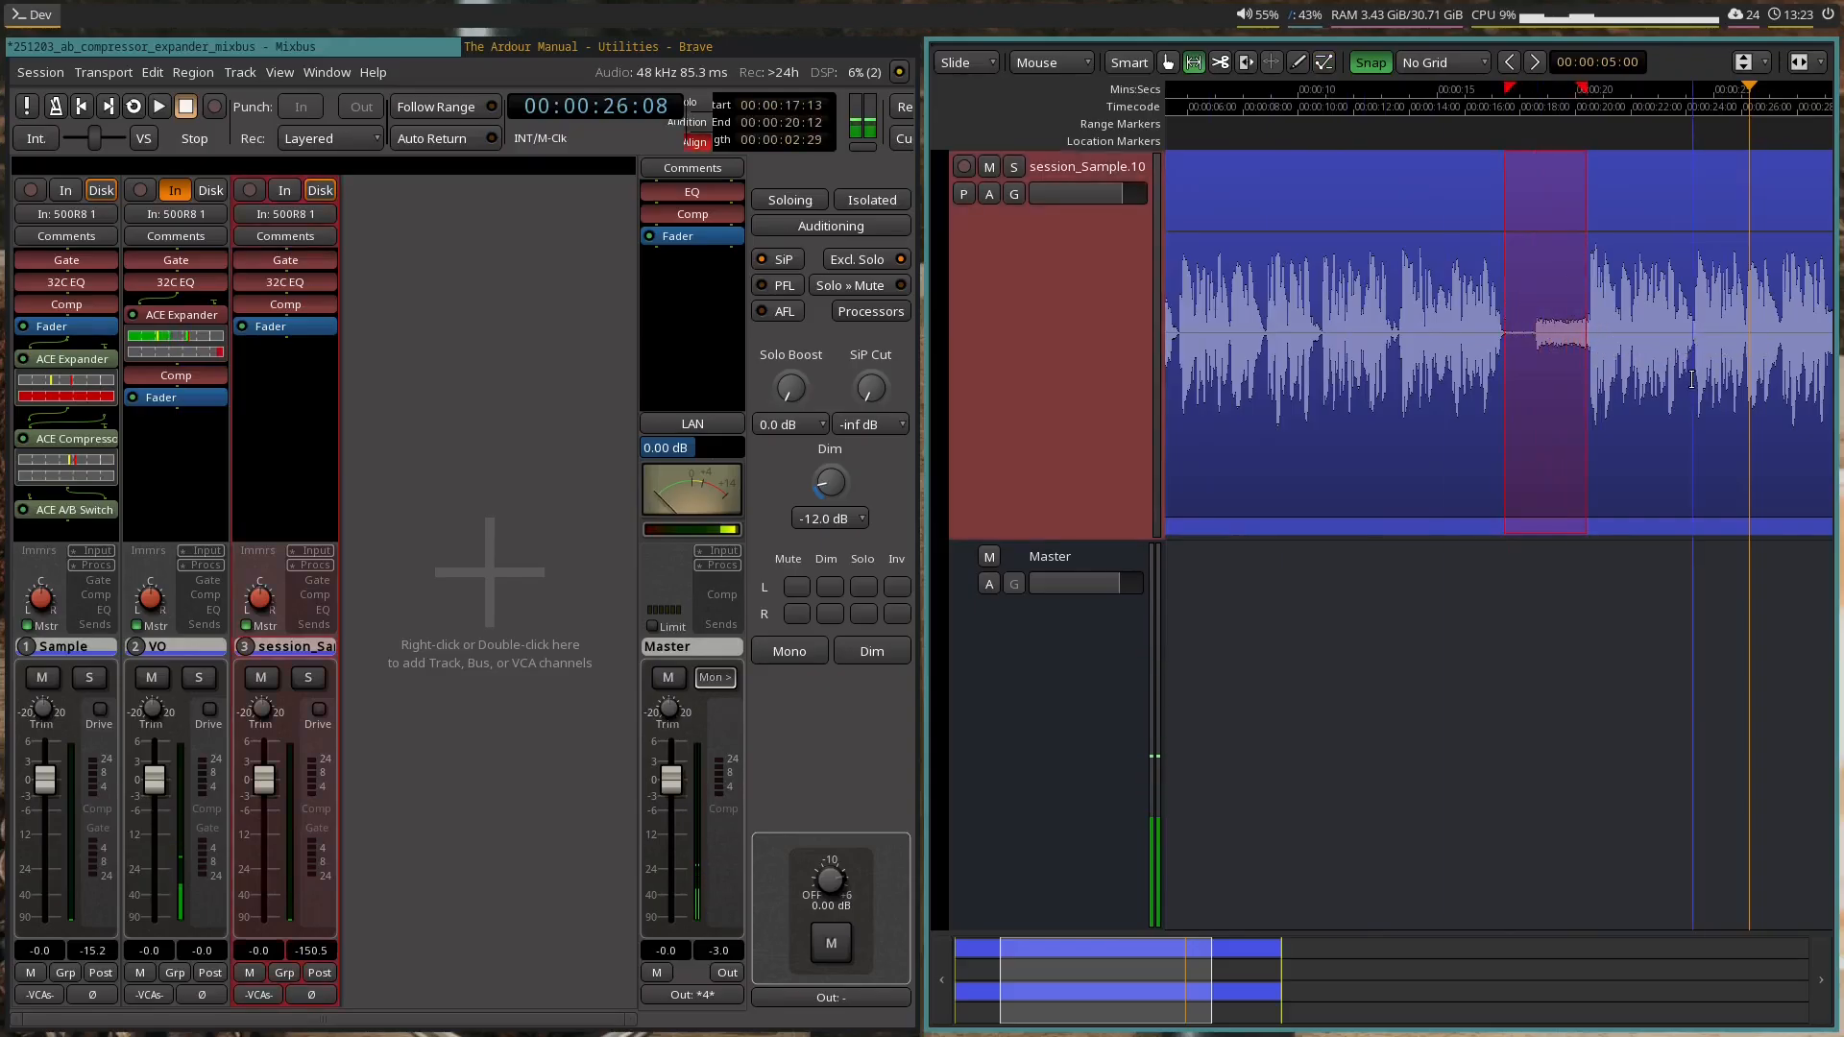